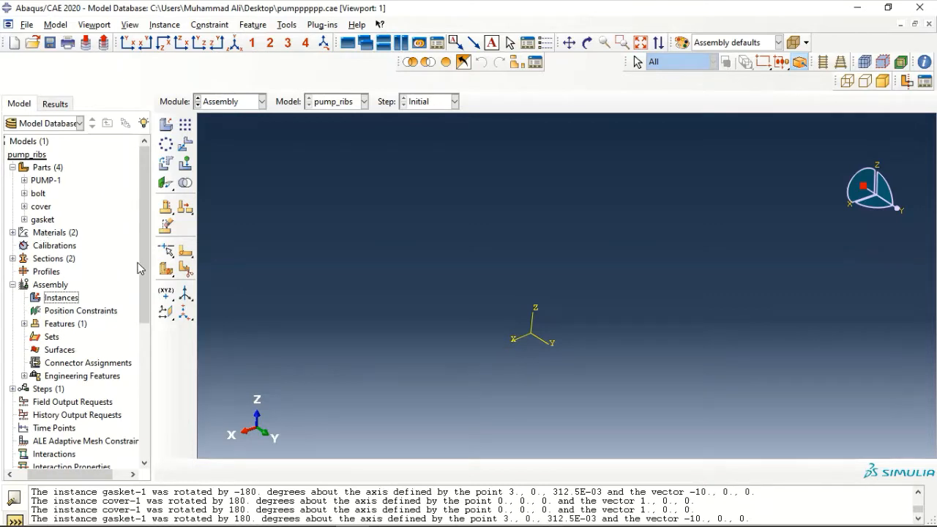
Add a dependent PUMP-1-1 instance of the meshed PUMP-1 part to the assembly
double_click(67, 300)
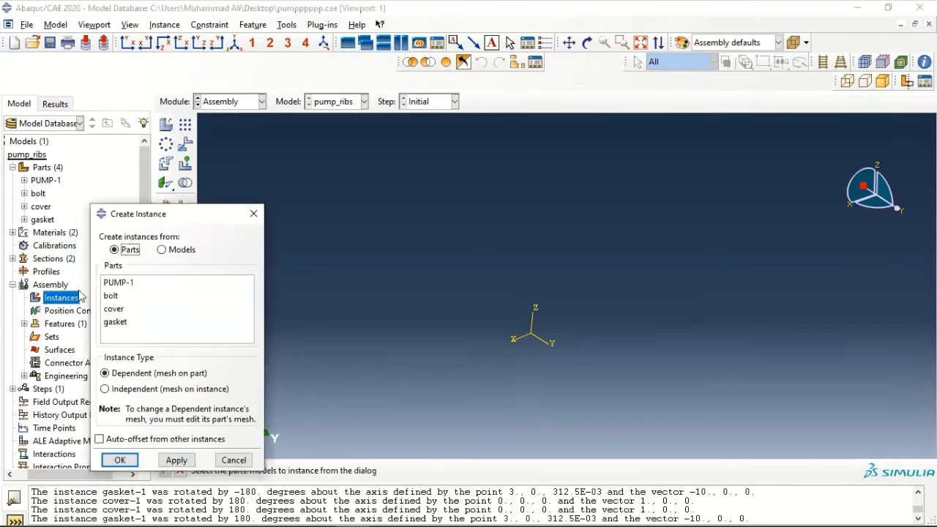
click(120, 283)
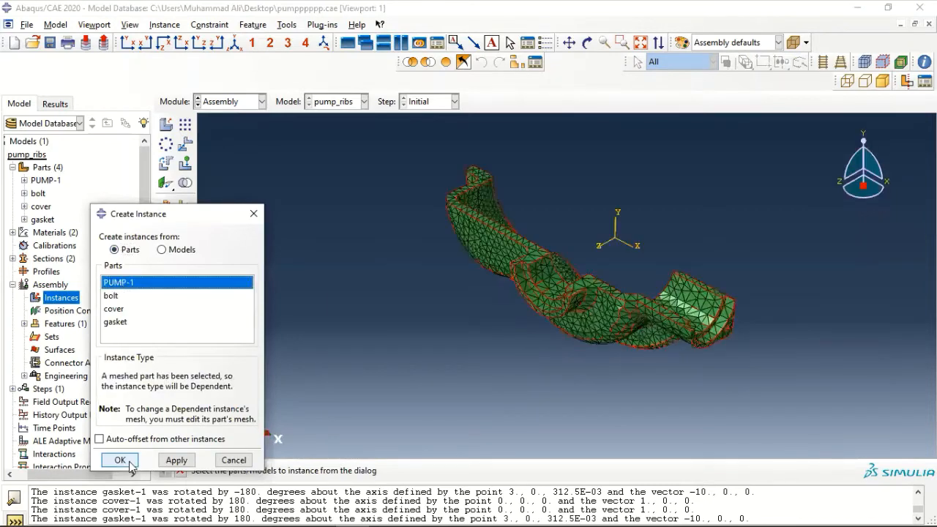
click(120, 460)
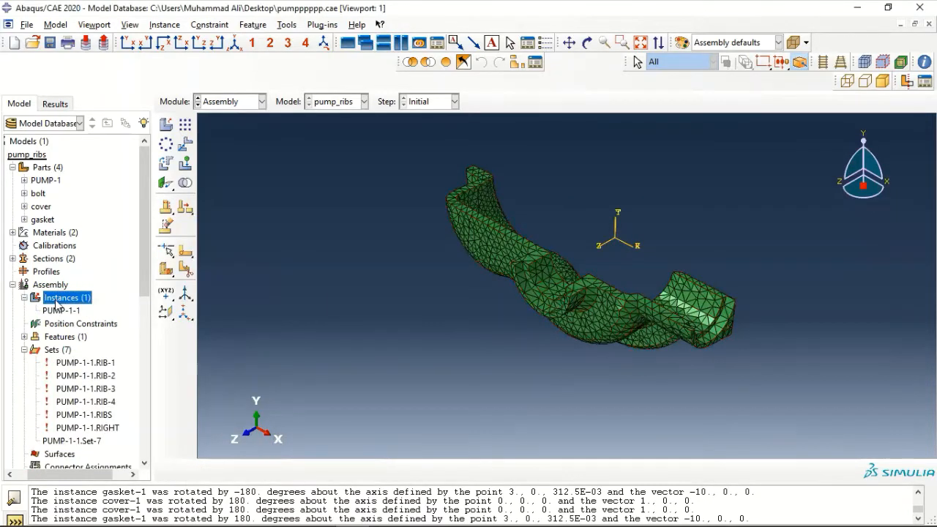
Add a dependent gasket-1 instance of the gasket part alongside PUMP-1-1
double_click(59, 297)
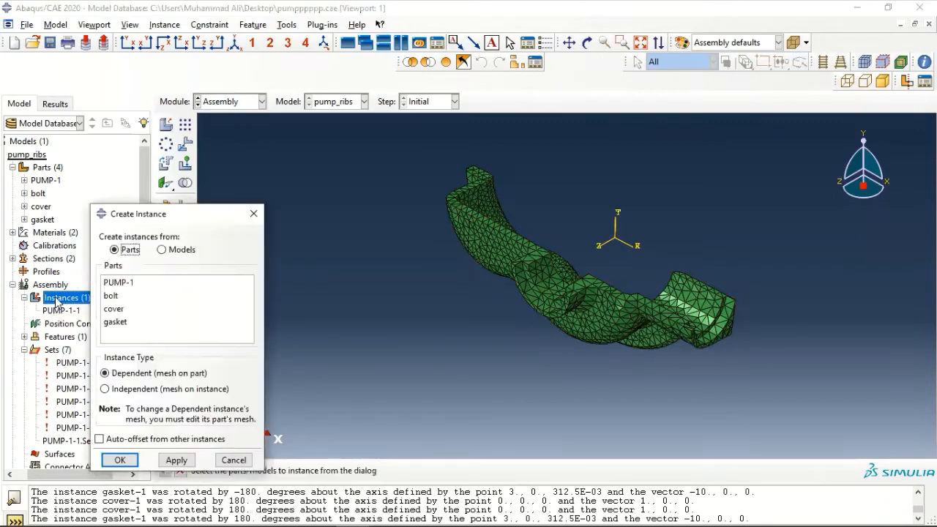
click(108, 298)
click(119, 322)
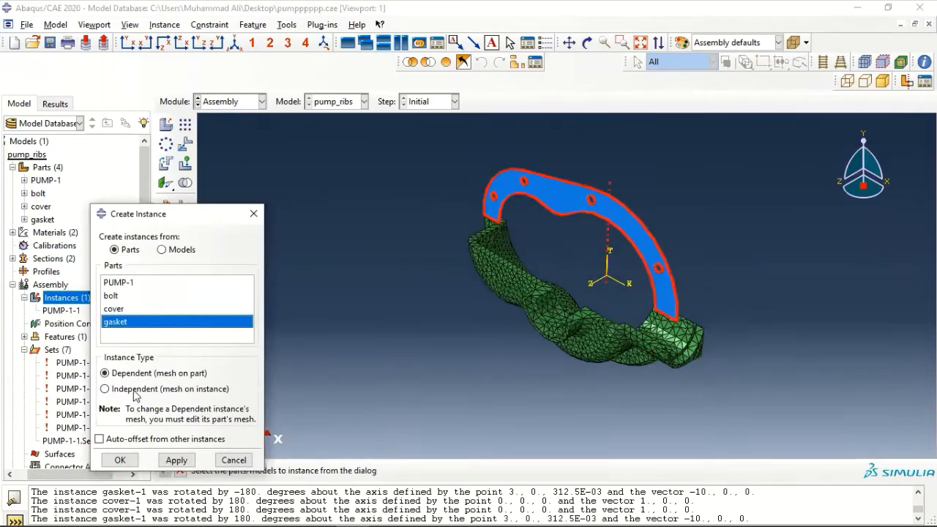
click(115, 460)
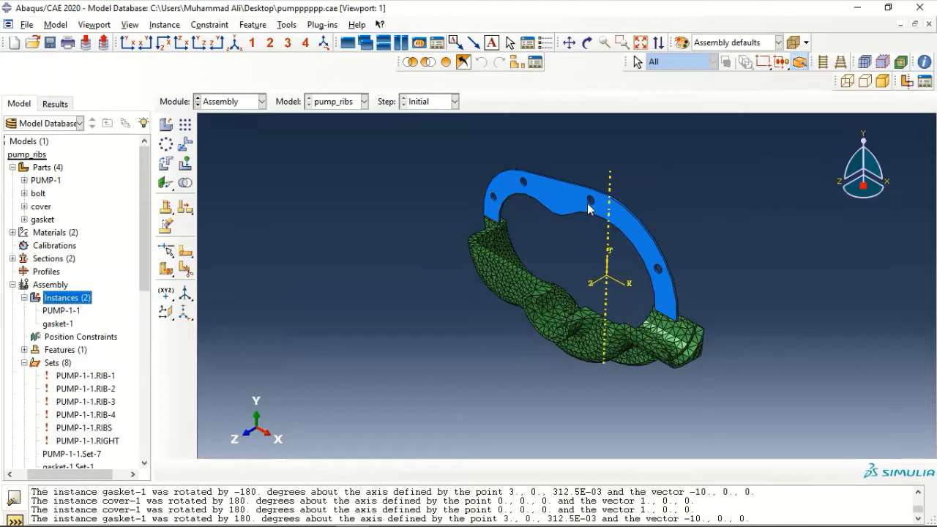
mouse_move(282, 308)
ctrl+alt+mouse_down()
mouse_move(253, 226)
mouse_move(310, 92)
ctrl+alt+mouse_up()
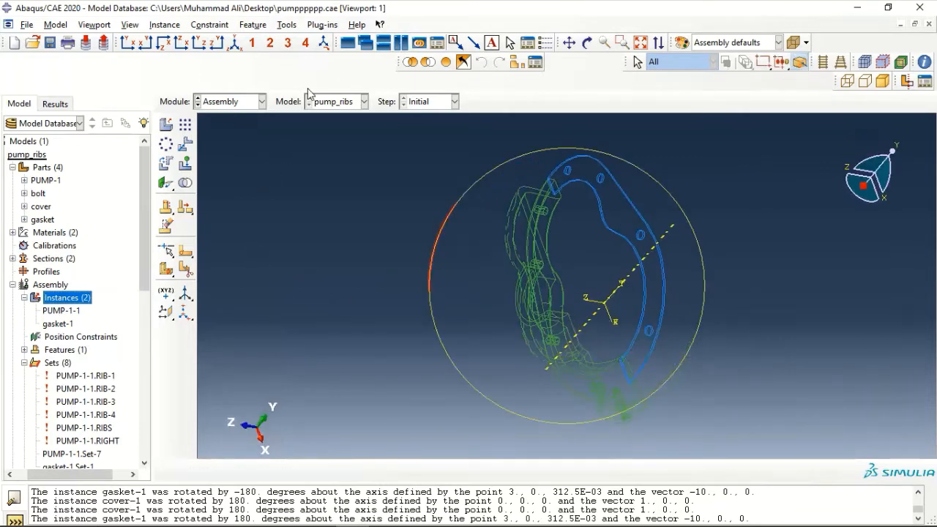
ctrl+alt+drag(608, 423, 702, 354)
mouse_move(415, 351)
ctrl+alt+mouse_down()
mouse_move(424, 206)
mouse_move(489, 150)
ctrl+alt+mouse_up()
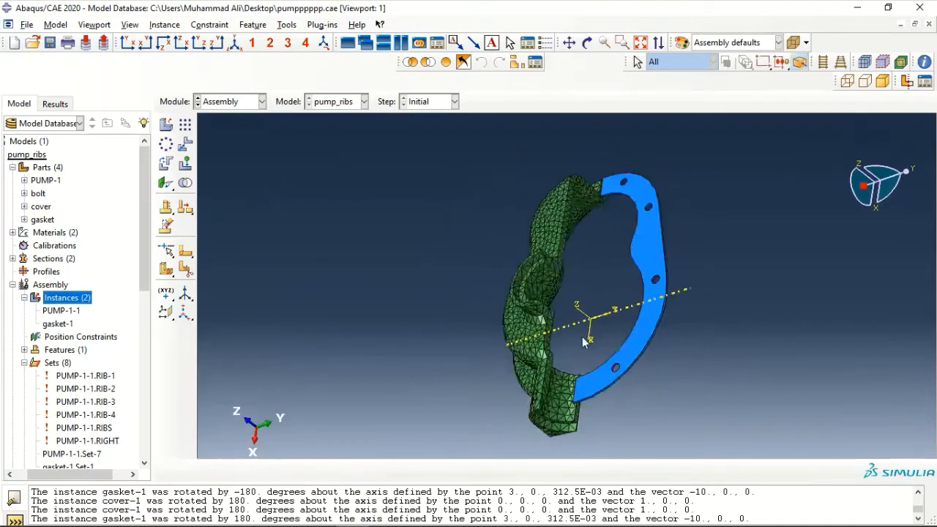
mouse_move(611, 338)
ctrl+alt+mouse_down()
mouse_move(679, 339)
mouse_move(671, 331)
ctrl+alt+mouse_up()
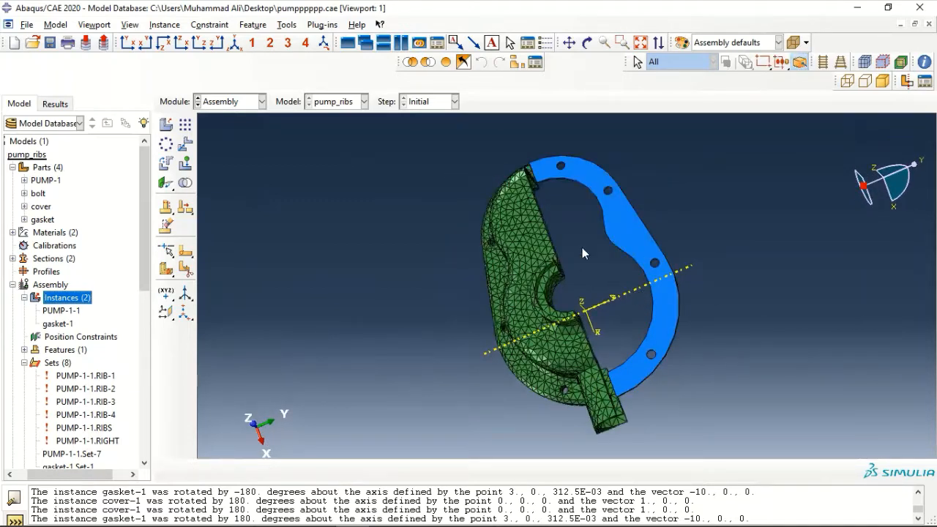
Select gasket-1 for rotation and pick one of its edges as the rotation axis
click(167, 163)
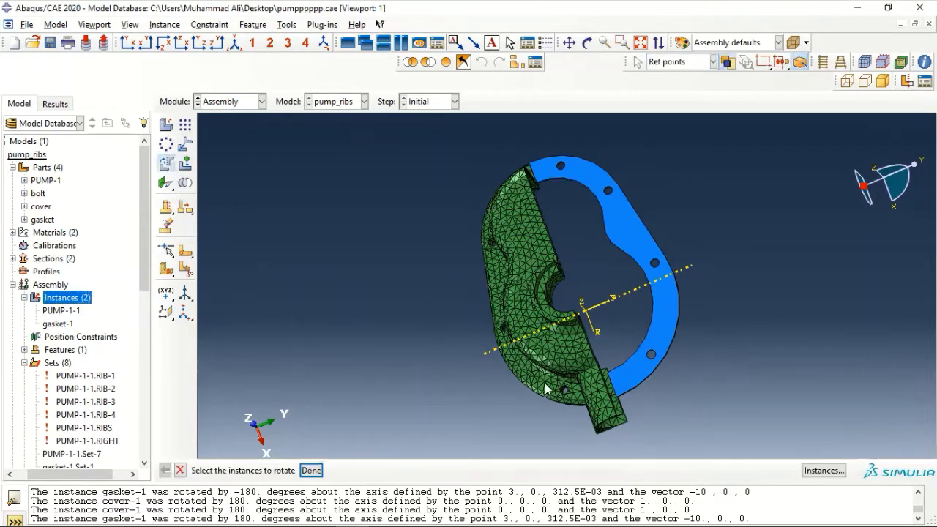
click(665, 316)
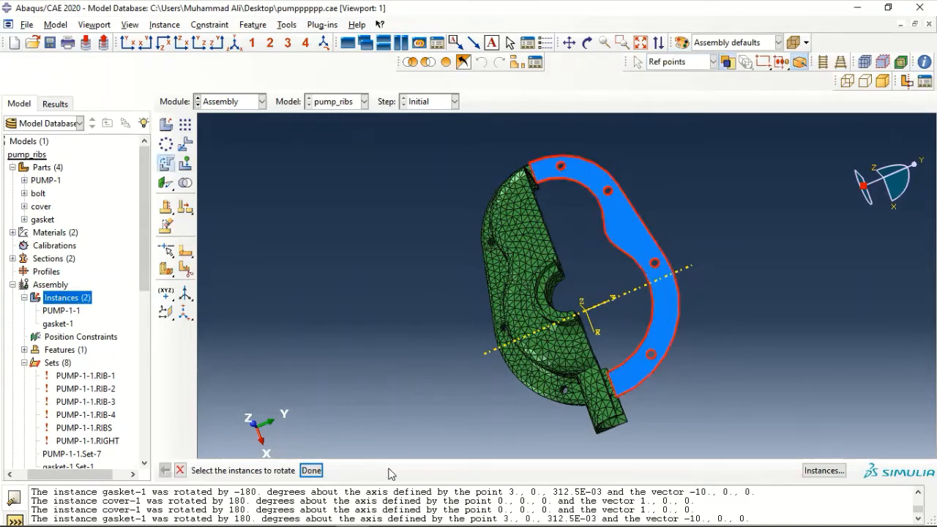
click(311, 470)
mouse_move(381, 316)
ctrl+alt+mouse_down()
mouse_move(400, 290)
mouse_move(414, 293)
ctrl+alt+mouse_up()
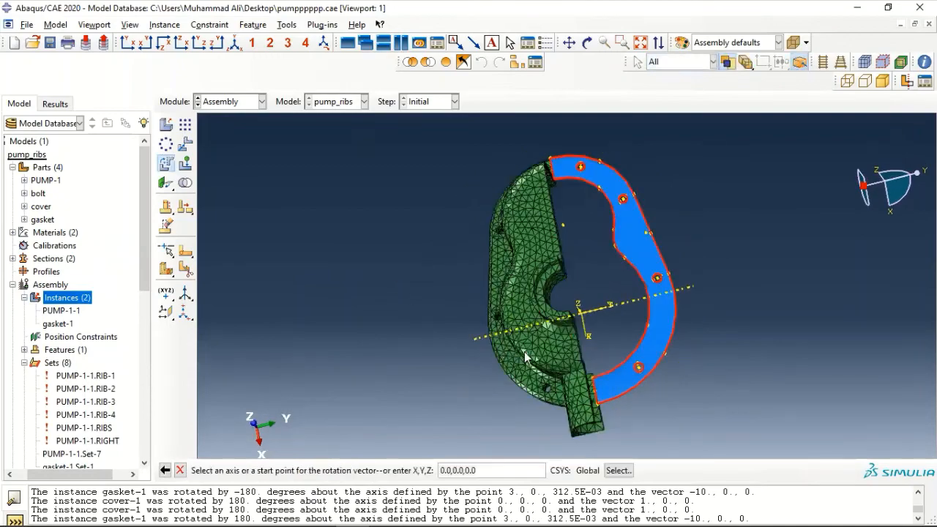
mouse_move(525, 356)
ctrl+alt+mouse_down()
mouse_move(592, 338)
mouse_move(625, 272)
ctrl+alt+mouse_up()
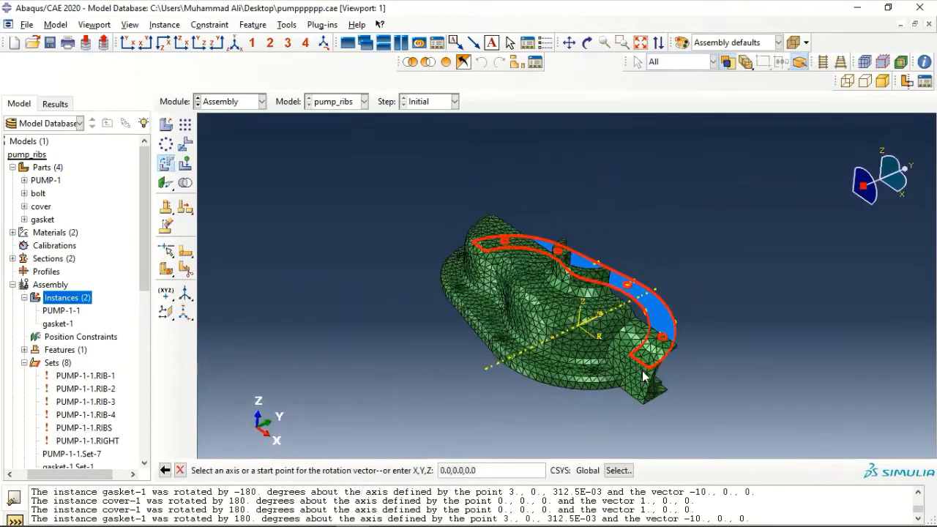
scroll(644, 378, down, 4)
scroll(644, 378, down, 3)
scroll(648, 350, down, 4)
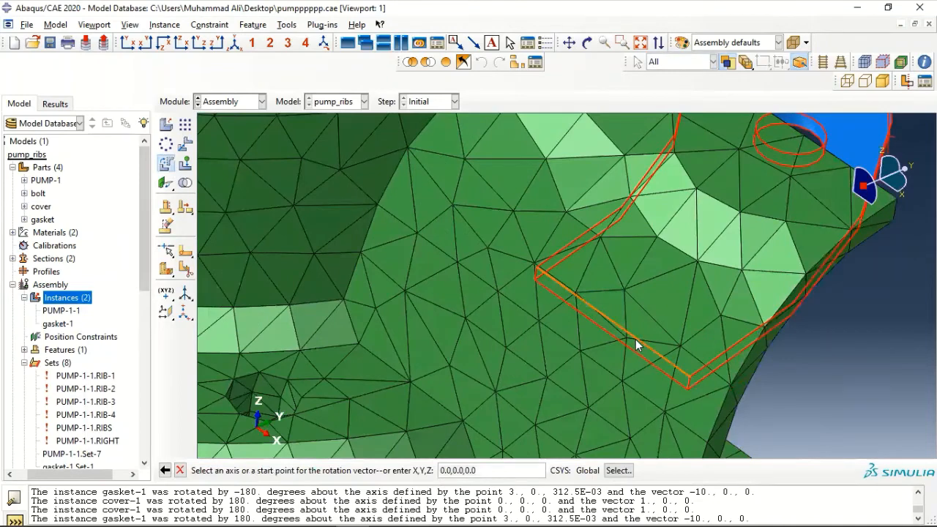
click(636, 339)
Rotate the gasket 180 degrees about that edge and accept its new position
text(1)
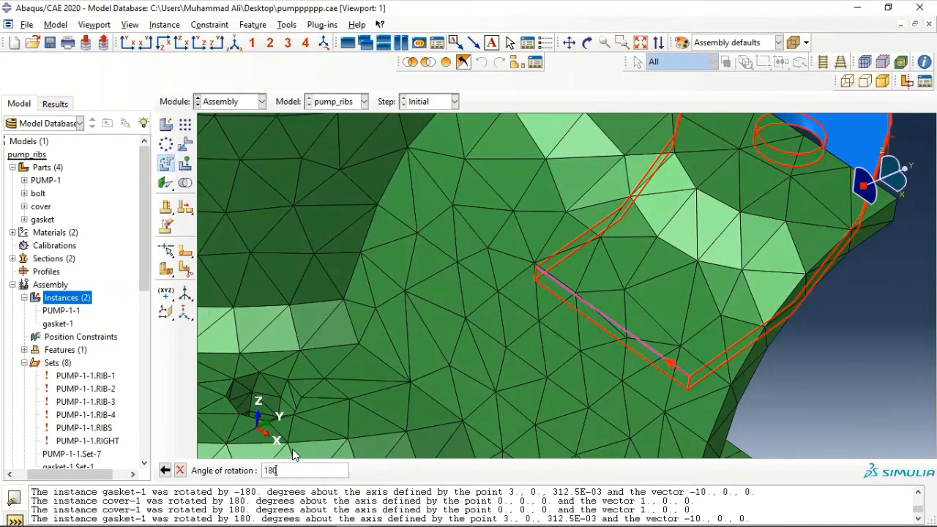
text(80)
key(Return)
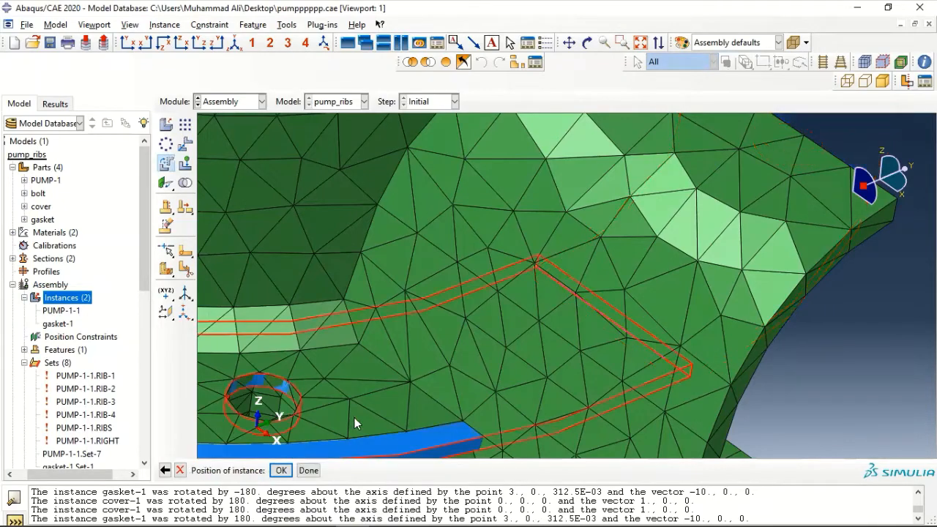
click(281, 470)
scroll(346, 358, down, 5)
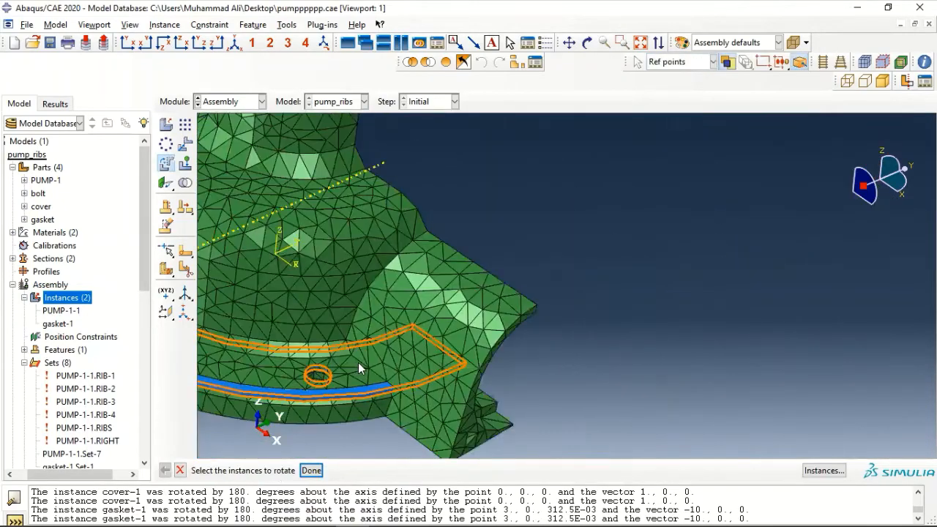
click(364, 365)
scroll(364, 365, down, 1)
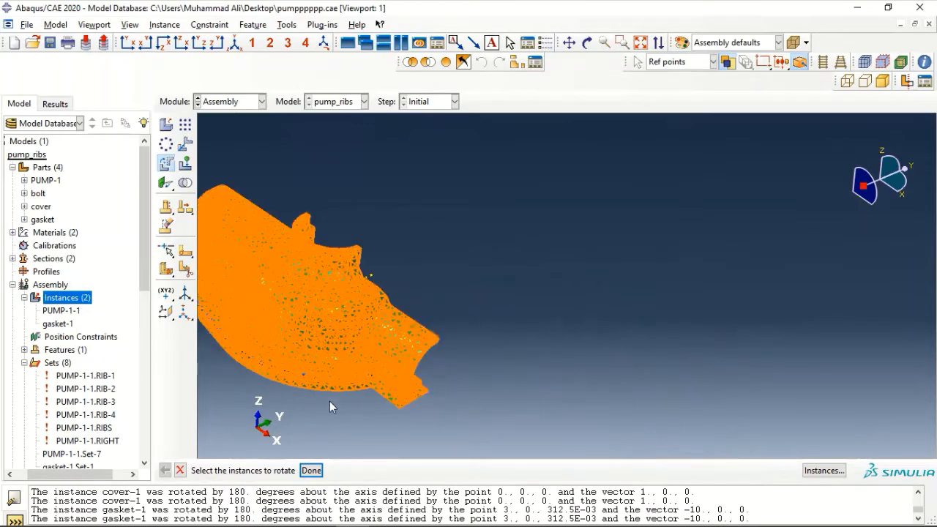
click(311, 470)
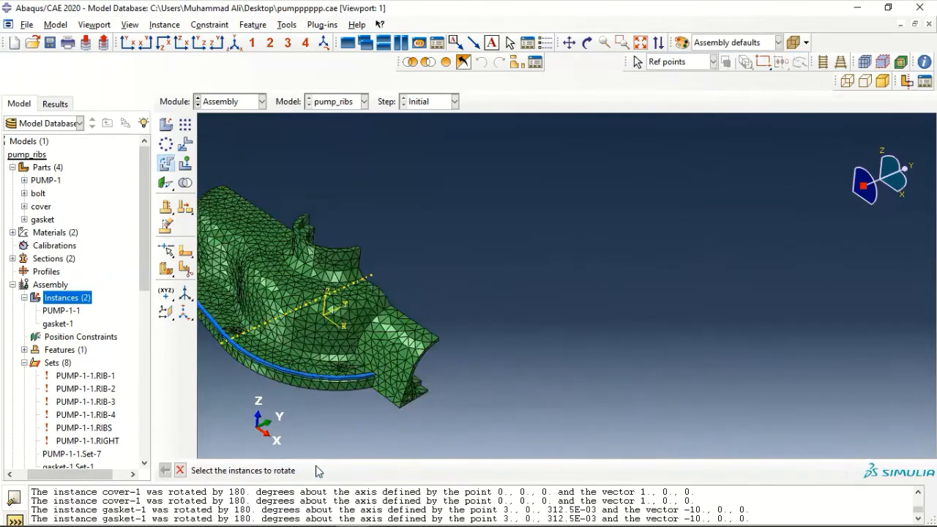
scroll(336, 379, up, 4)
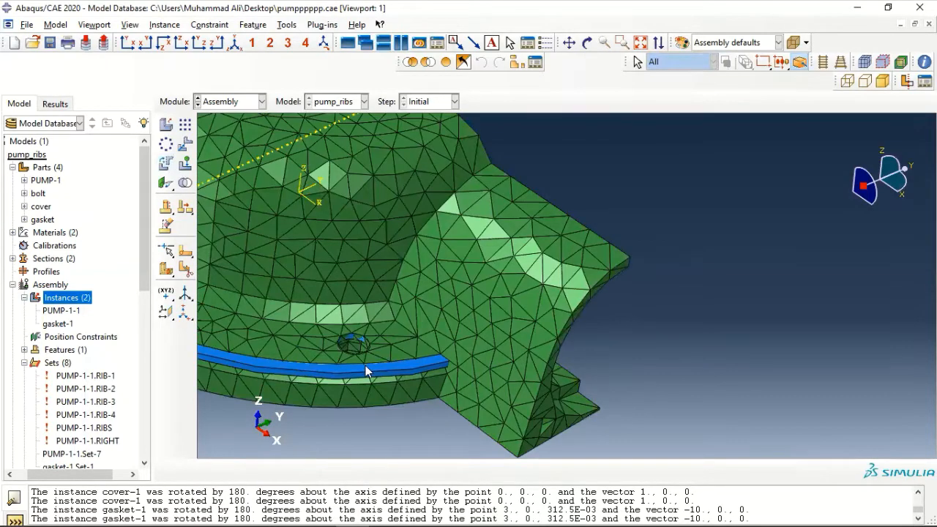
Pick the gasket's flat face and the pump flange face for a Face to Face constraint
click(166, 184)
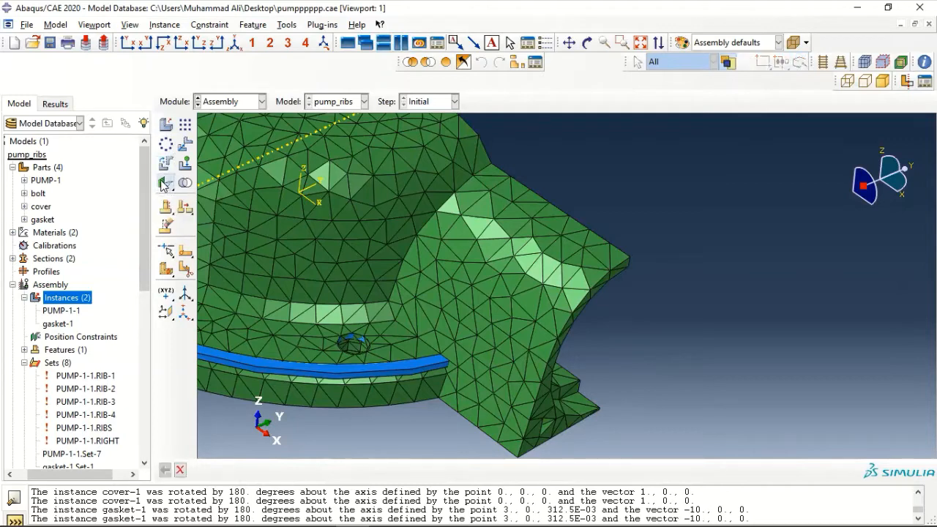
click(391, 368)
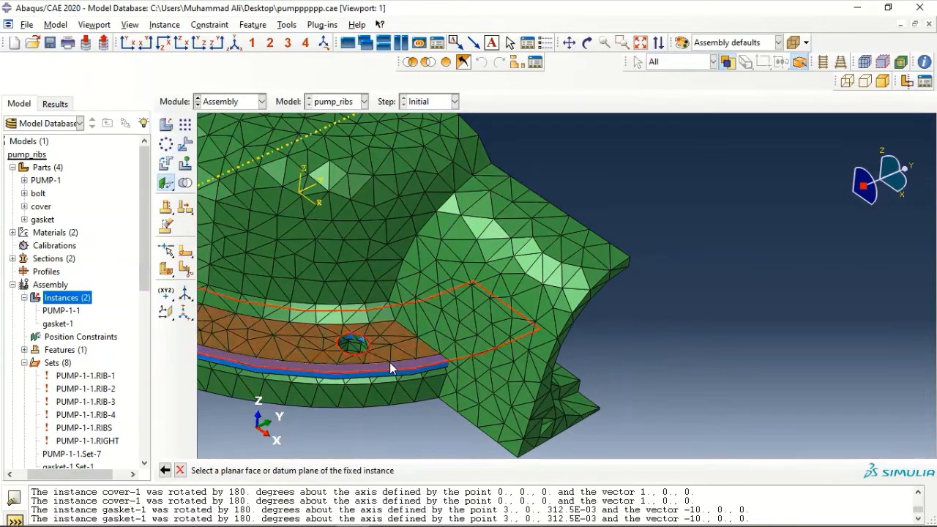
scroll(370, 273, down, 3)
scroll(372, 275, down, 2)
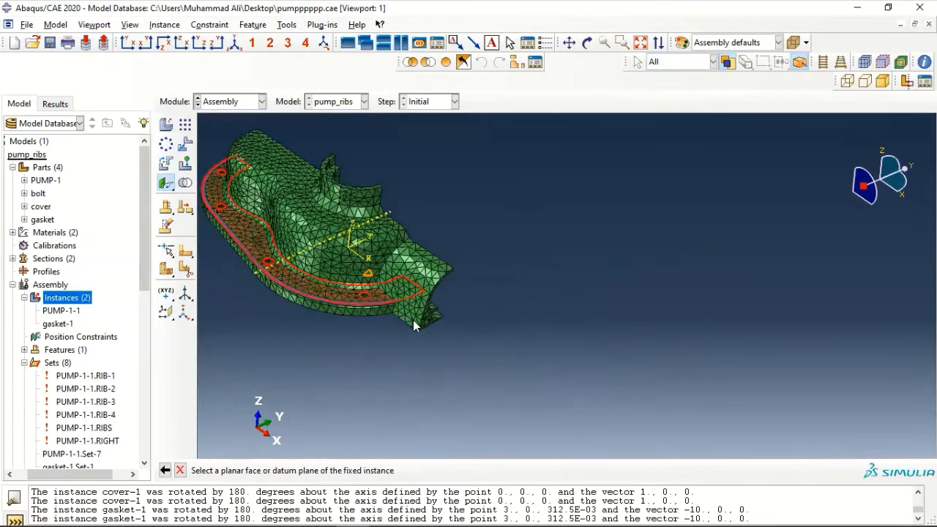
mouse_move(413, 322)
ctrl+alt+mouse_down()
mouse_move(360, 317)
mouse_move(424, 324)
ctrl+alt+mouse_up()
mouse_move(586, 313)
ctrl+alt+mouse_down()
mouse_move(418, 261)
mouse_move(403, 188)
mouse_move(459, 398)
ctrl+alt+mouse_up()
scroll(444, 350, up, 5)
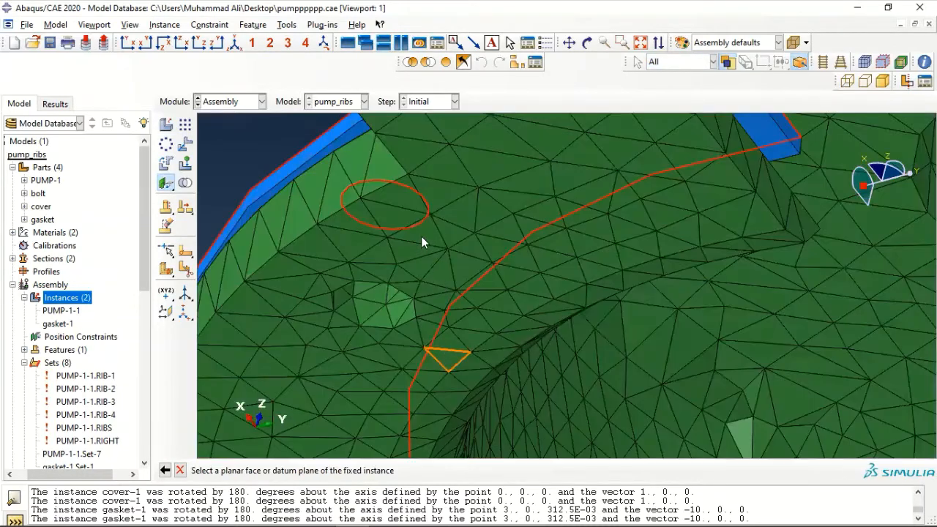
click(463, 220)
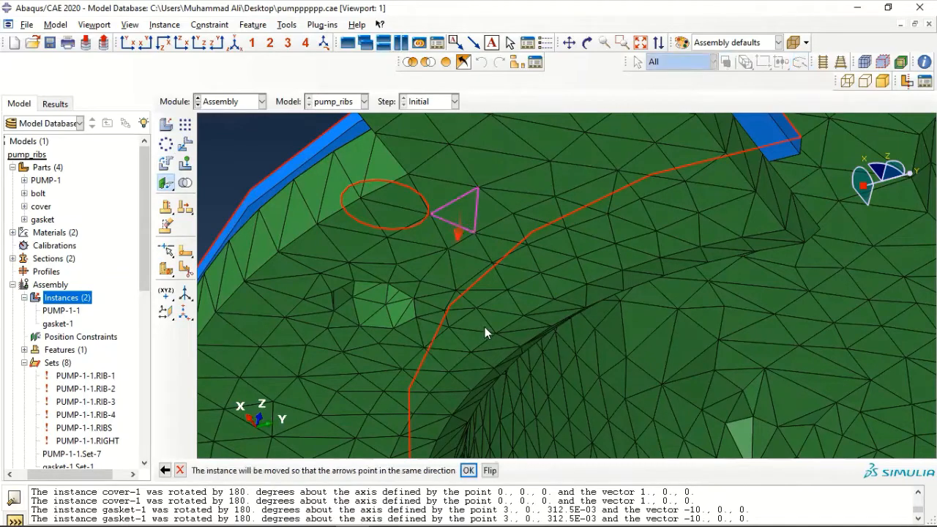
Flip the face direction and seat the gasket flush at 0.0 distance
scroll(500, 321, down, 5)
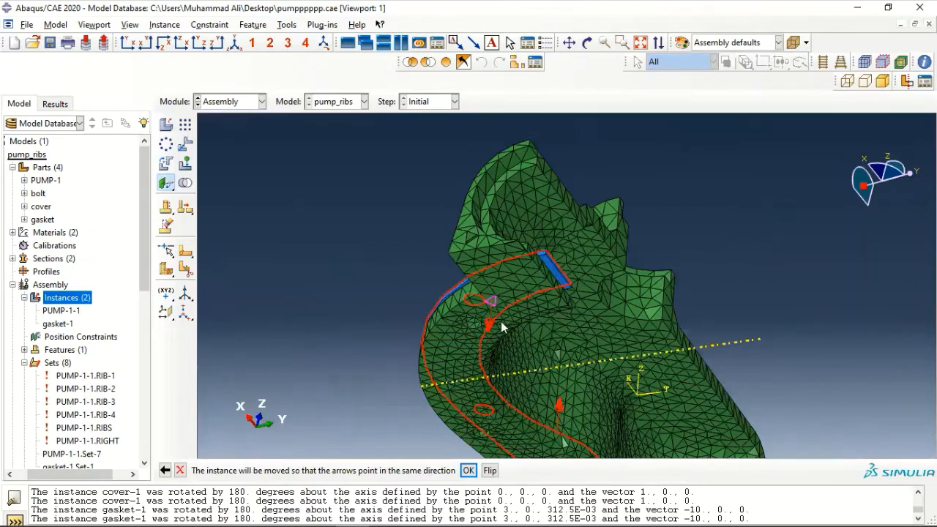
click(493, 474)
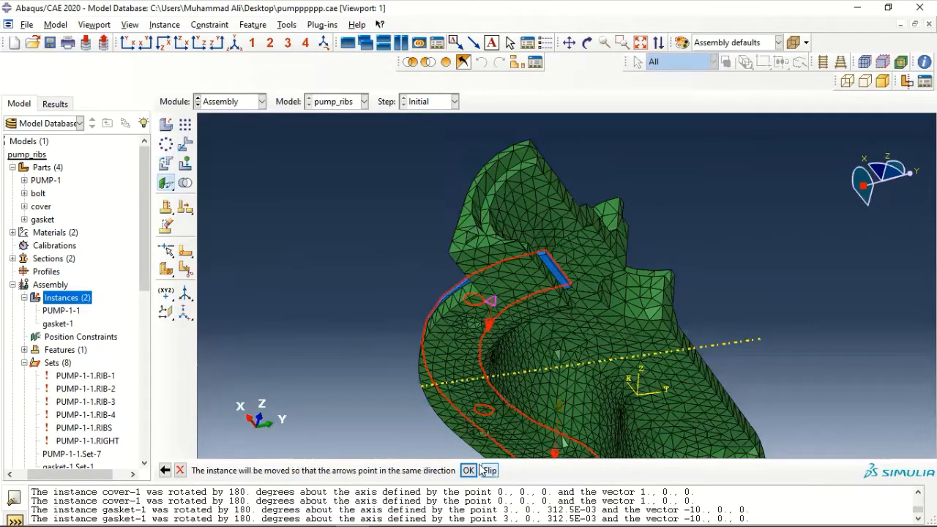
click(468, 470)
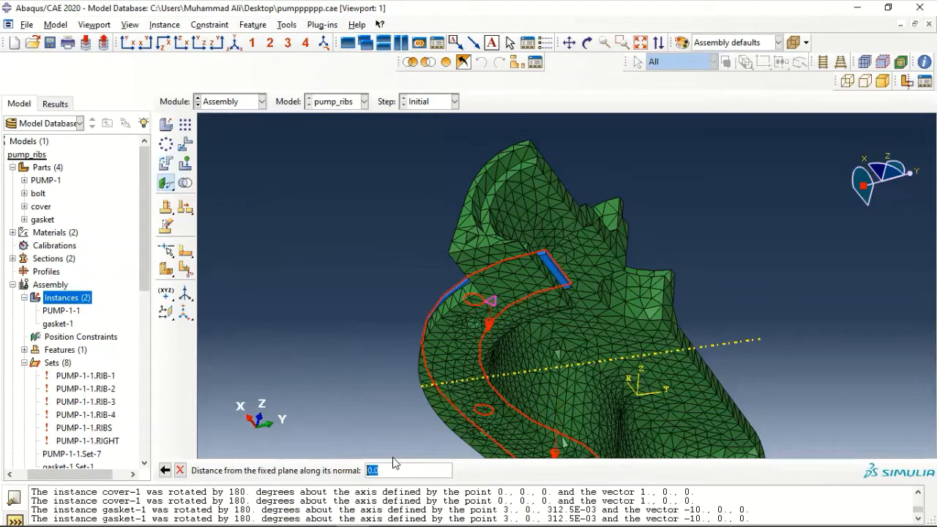
key(Return)
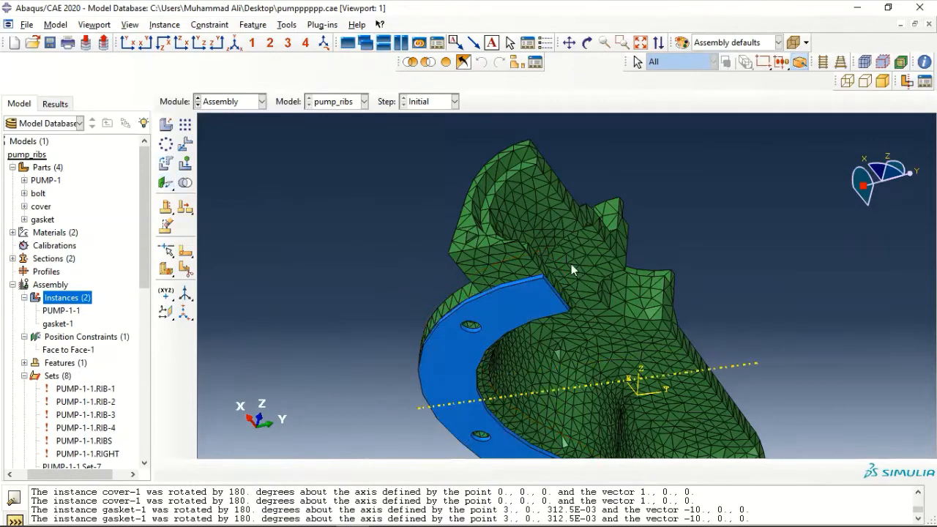
scroll(582, 267, down, 5)
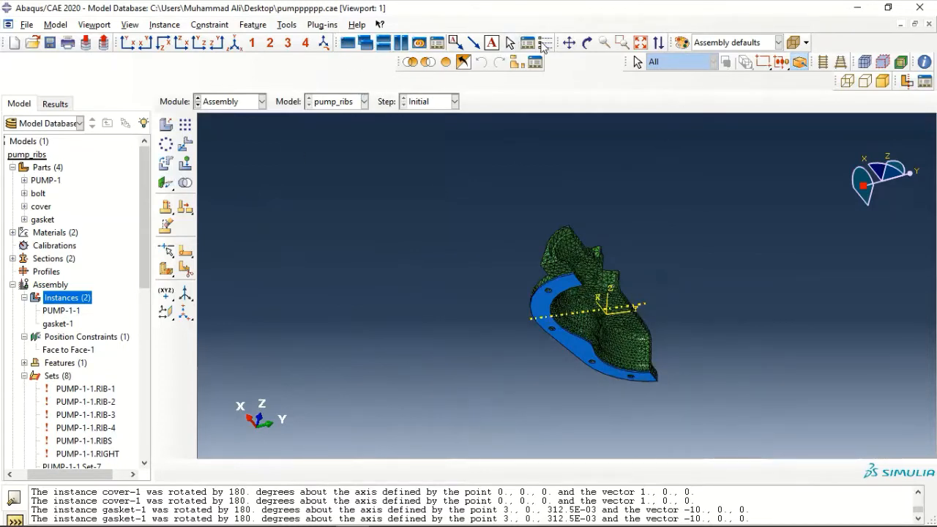
Orbit the assembly to inspect the seated gasket, then pan the model to the right
click(587, 43)
mouse_move(589, 241)
mouse_down()
mouse_move(655, 341)
mouse_move(747, 330)
mouse_move(700, 319)
mouse_up()
mouse_move(621, 296)
mouse_down()
mouse_move(637, 298)
mouse_move(531, 266)
mouse_move(427, 251)
mouse_move(463, 320)
mouse_up()
scroll(537, 316, up, 5)
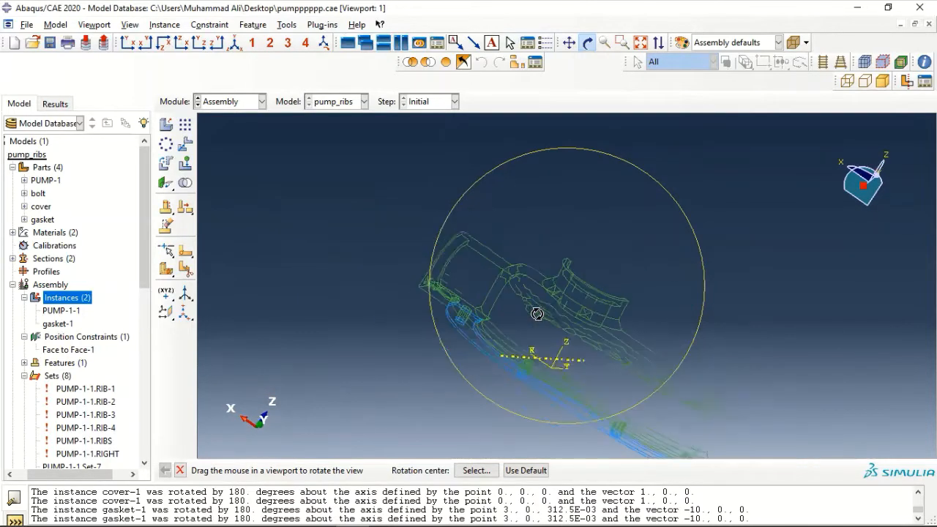
mouse_move(556, 317)
mouse_down()
mouse_move(613, 371)
mouse_move(573, 239)
mouse_move(440, 224)
mouse_move(451, 254)
mouse_move(489, 293)
mouse_up()
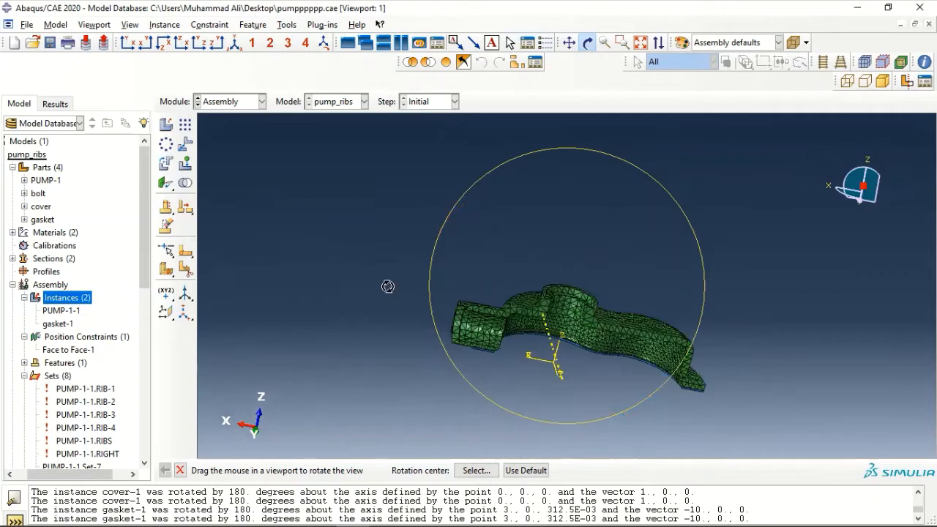
key(Escape)
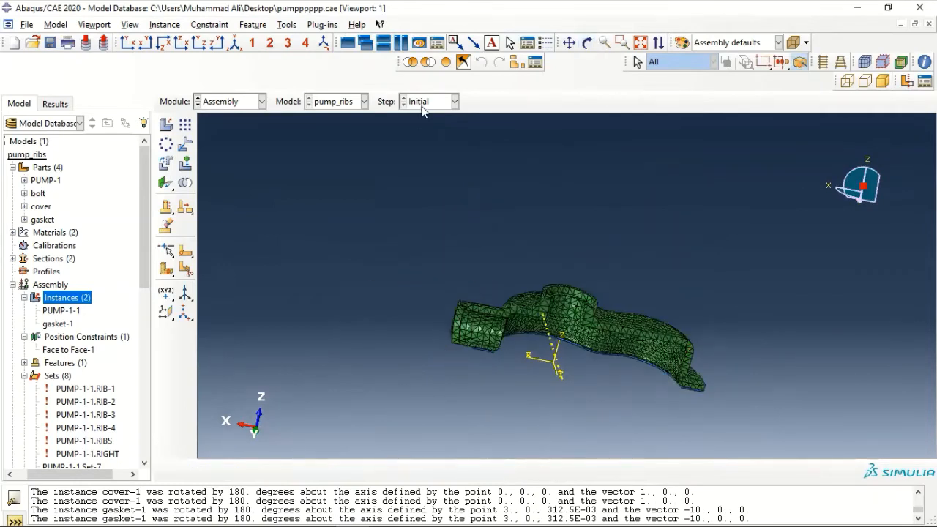
click(569, 43)
drag(612, 240, 665, 238)
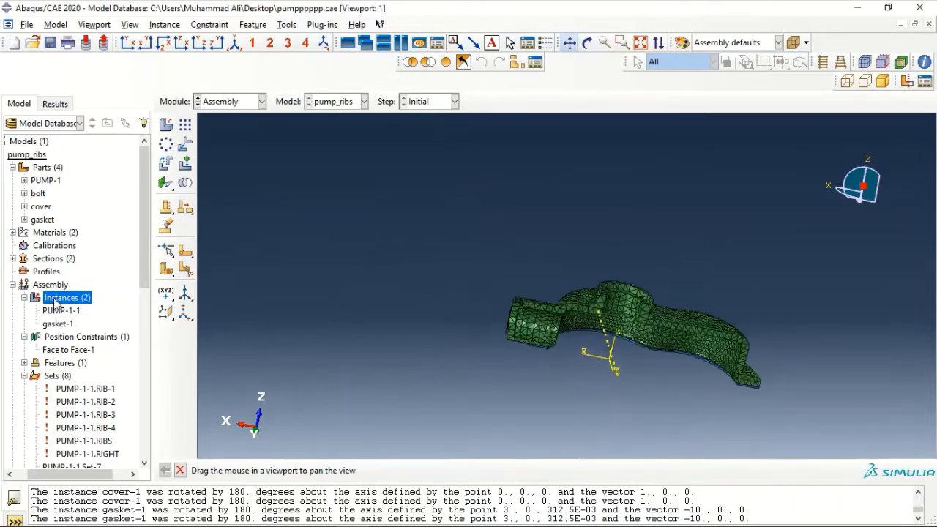
Add a dependent cover-1 instance of the cover part to the assembly
double_click(57, 298)
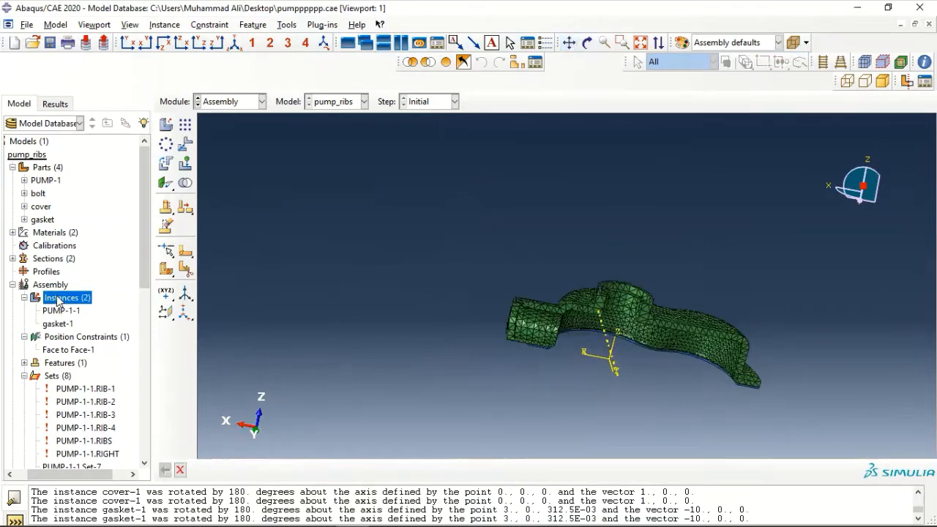
double_click(57, 297)
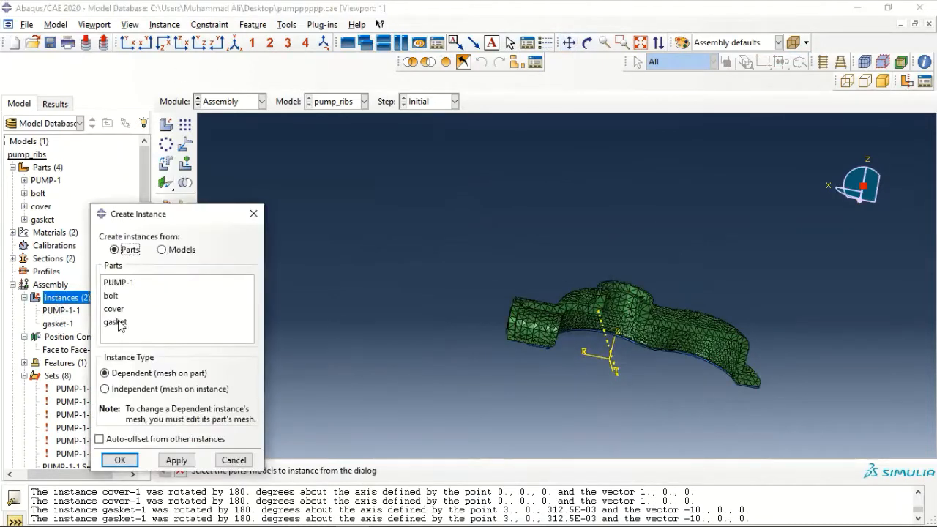
click(122, 311)
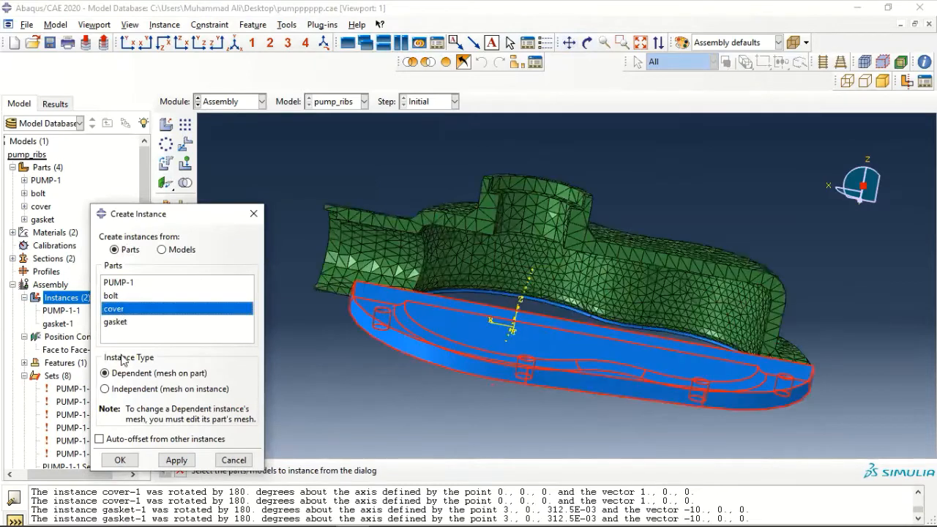
click(118, 461)
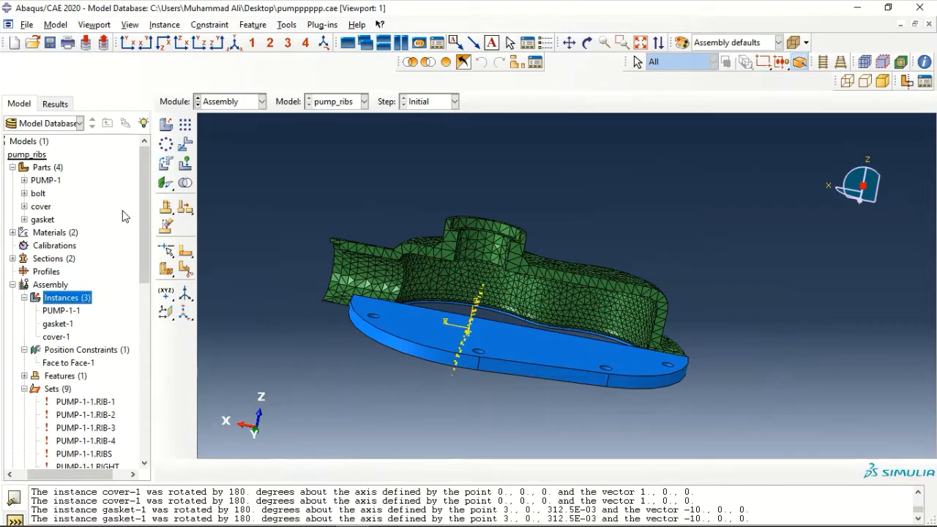
Select the cover for rotation with an axis from 0,0,0 to 1,0,0
click(164, 166)
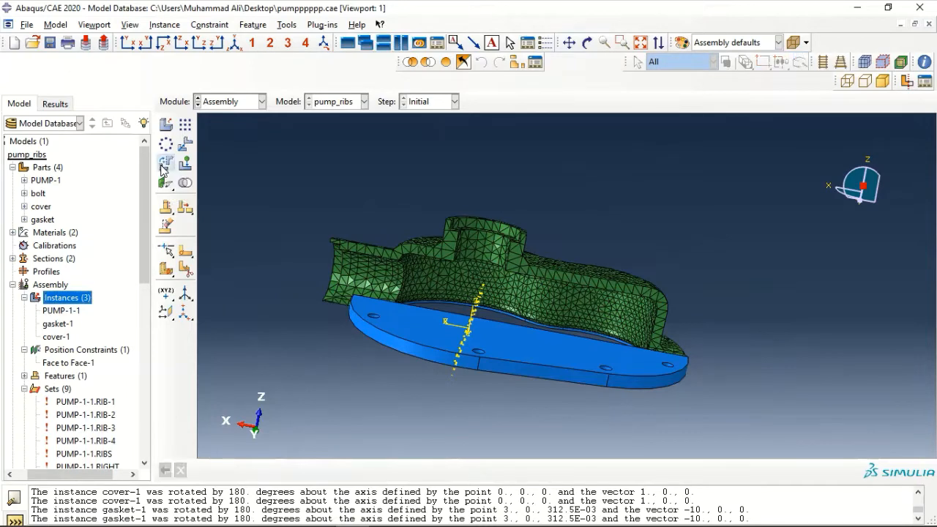
click(405, 345)
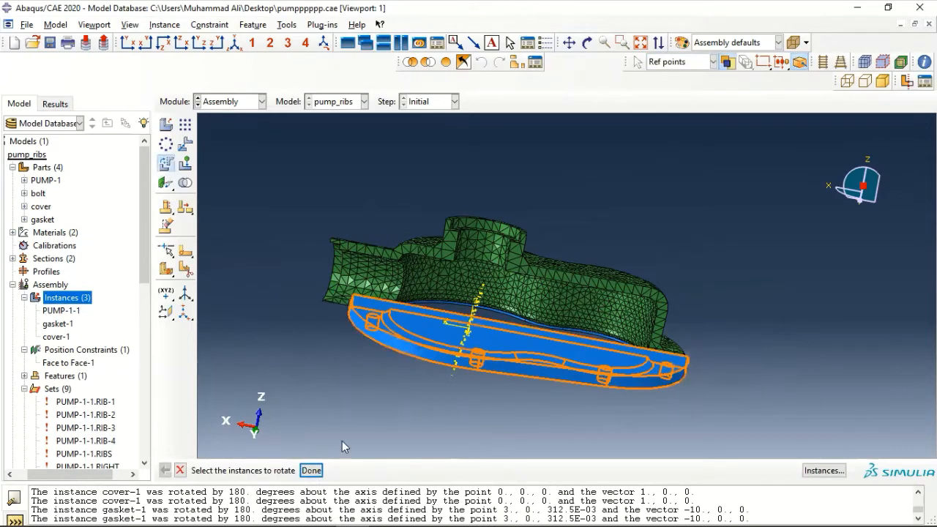
click(311, 470)
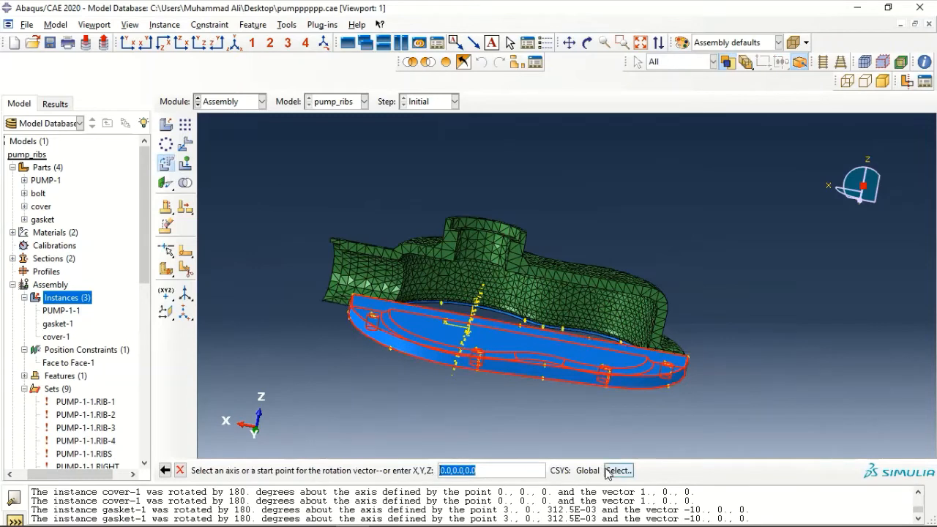
key(Return)
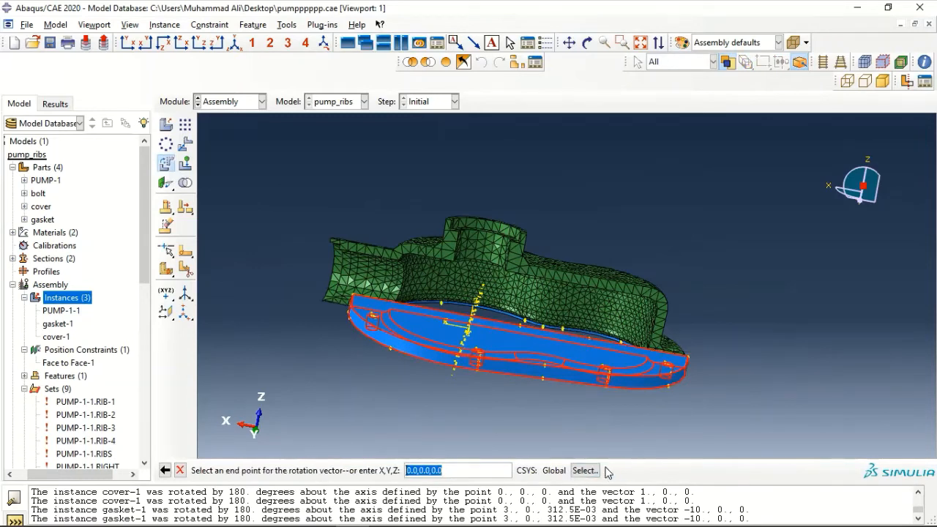
click(414, 473)
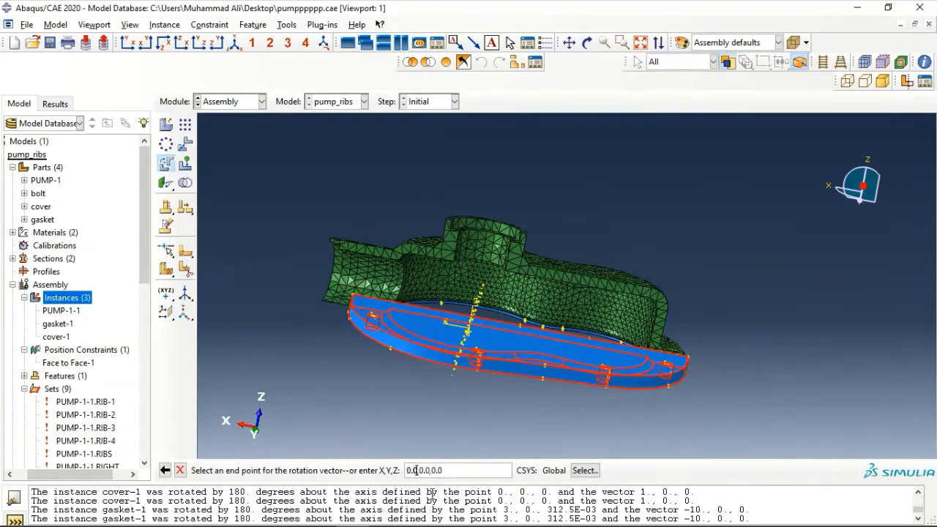
key(BackSpace)
key(BackSpace)
key(BackSpace)
text(1)
key(Return)
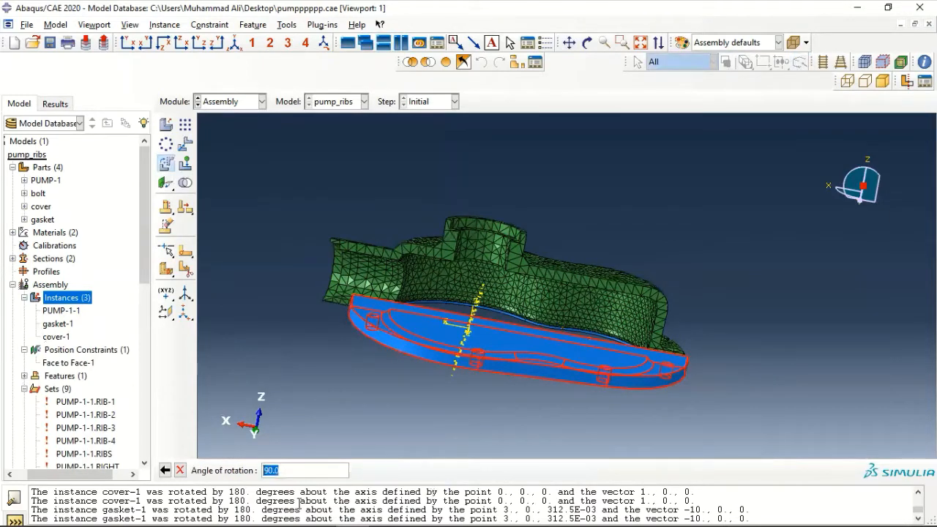
Apply a 180 degree rotation to the cover and orbit to view it
text(180)
key(Return)
scroll(475, 311, up, 3)
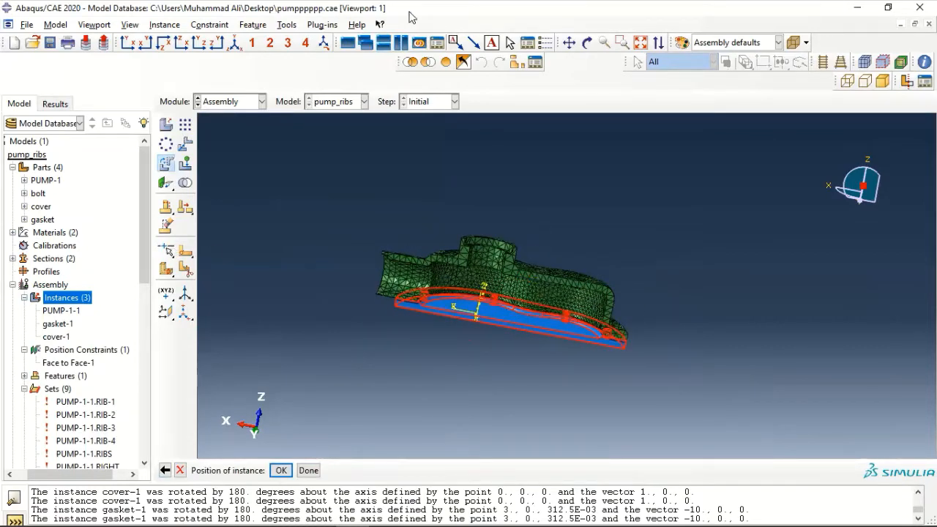
click(587, 43)
drag(442, 360, 557, 318)
Accept the cover's rotated position and pan the view to inspect it beneath the pump
key(Escape)
middle_click(553, 280)
ctrl+alt+drag(553, 280, 551, 345)
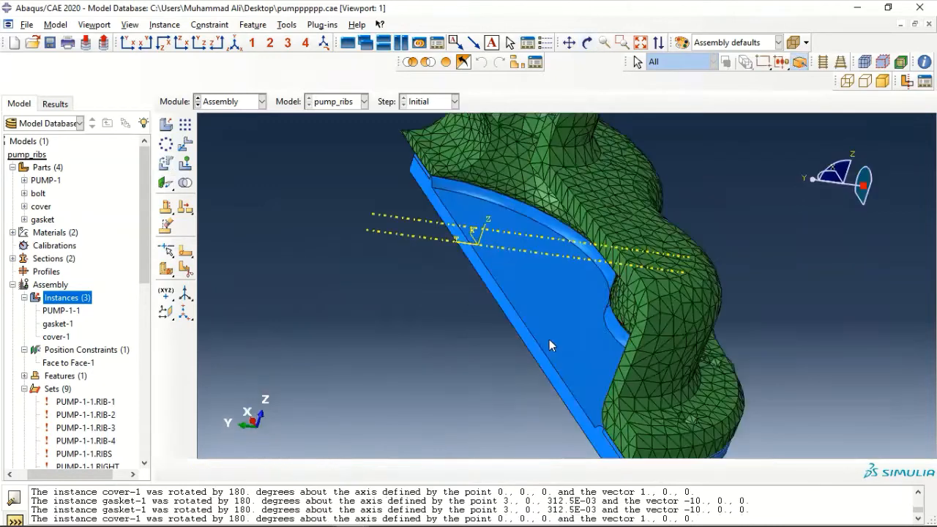
scroll(664, 331, down, 5)
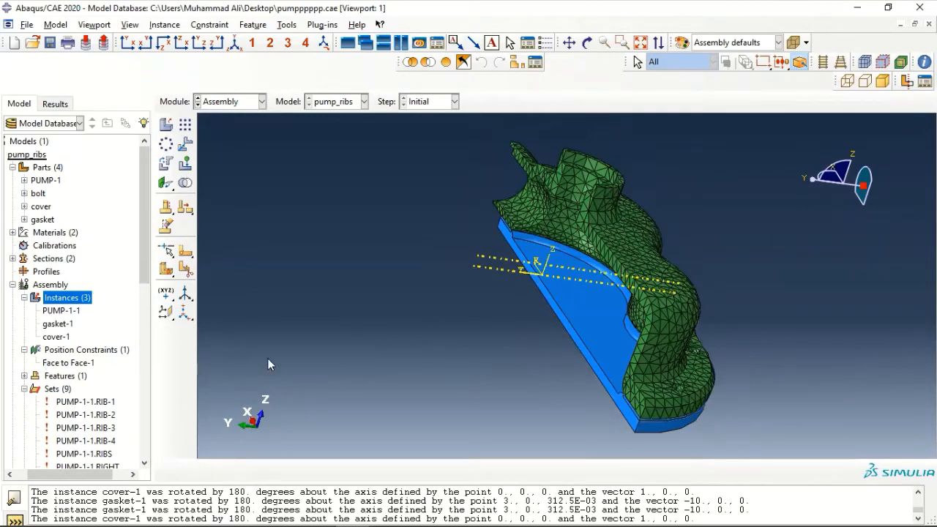
scroll(719, 320, up, 2)
scroll(719, 319, down, 4)
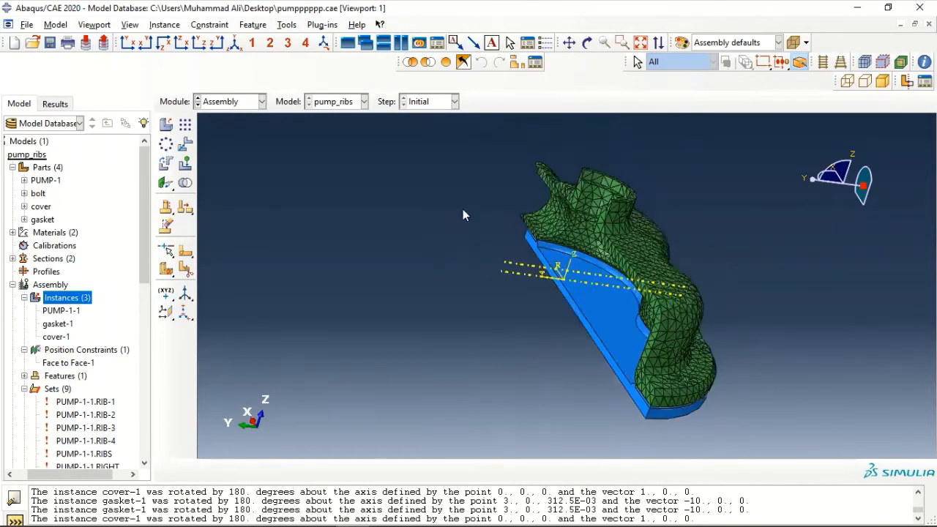
click(569, 42)
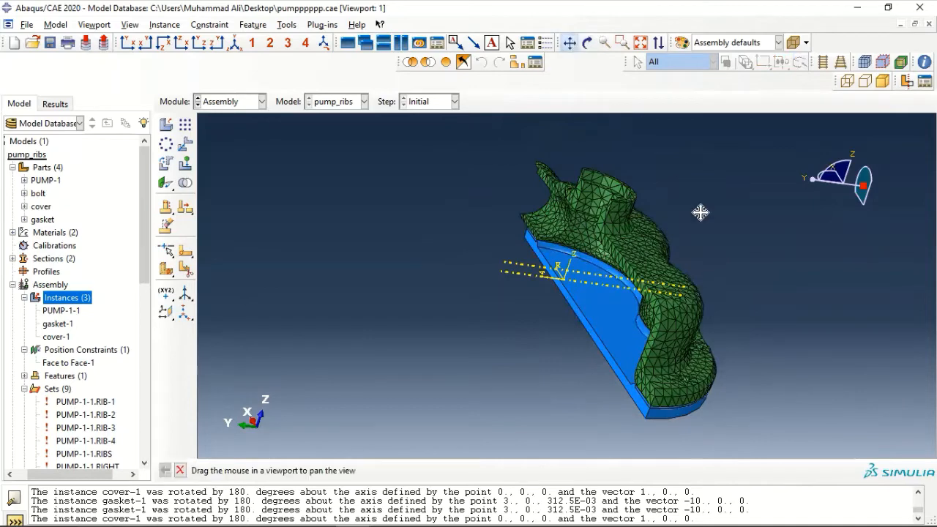
drag(700, 213, 516, 214)
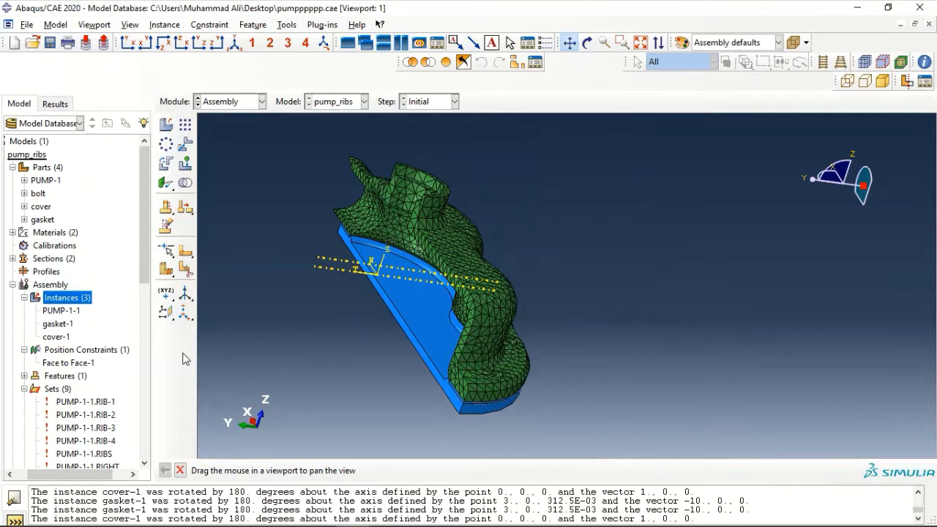
click(62, 311)
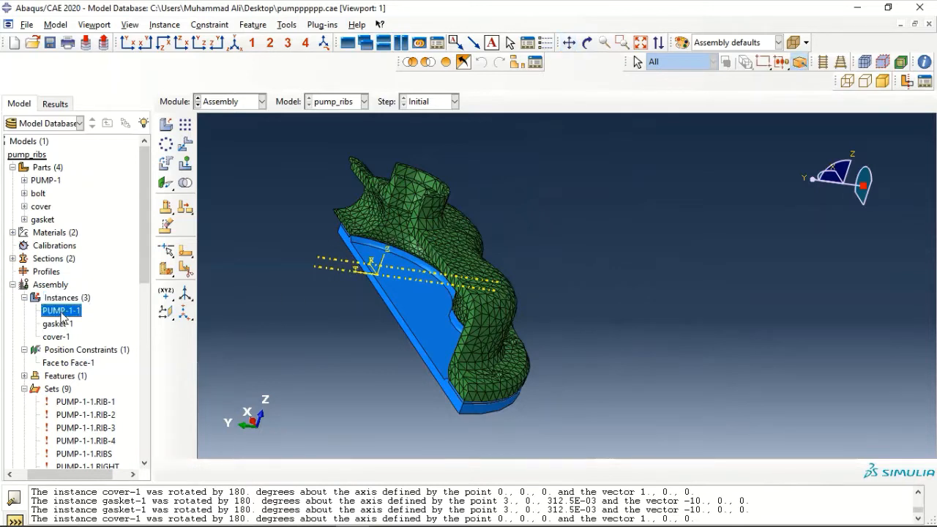
Suppress the PUMP-1-1 instance, leaving only the gasket and cover visible
right_click(63, 310)
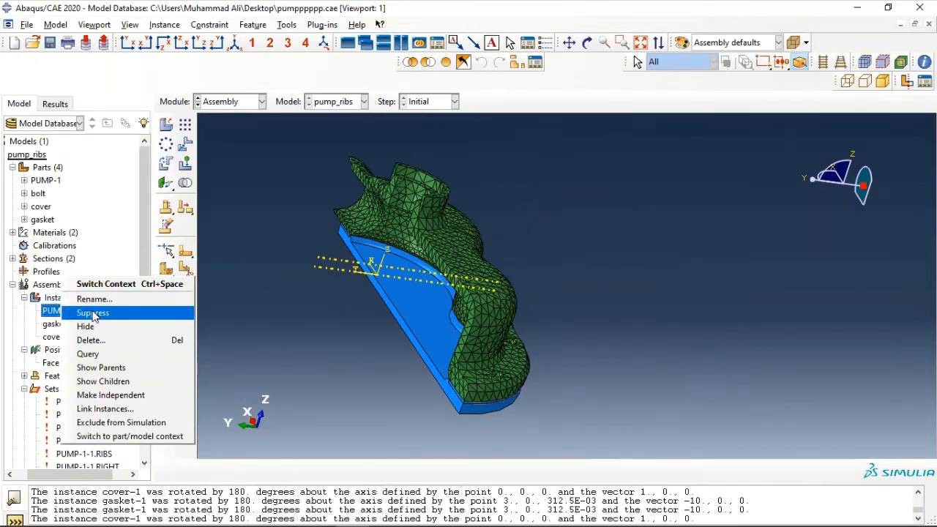
click(93, 314)
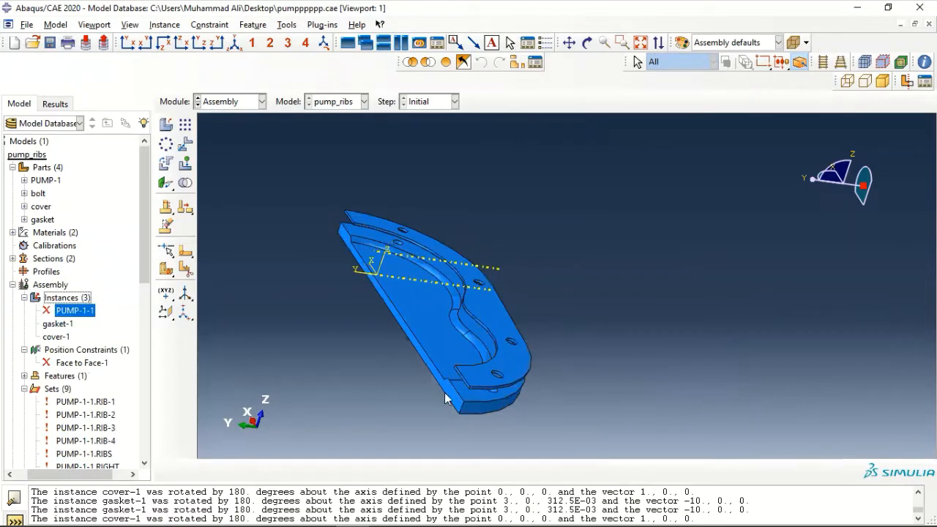
scroll(468, 396, up, 5)
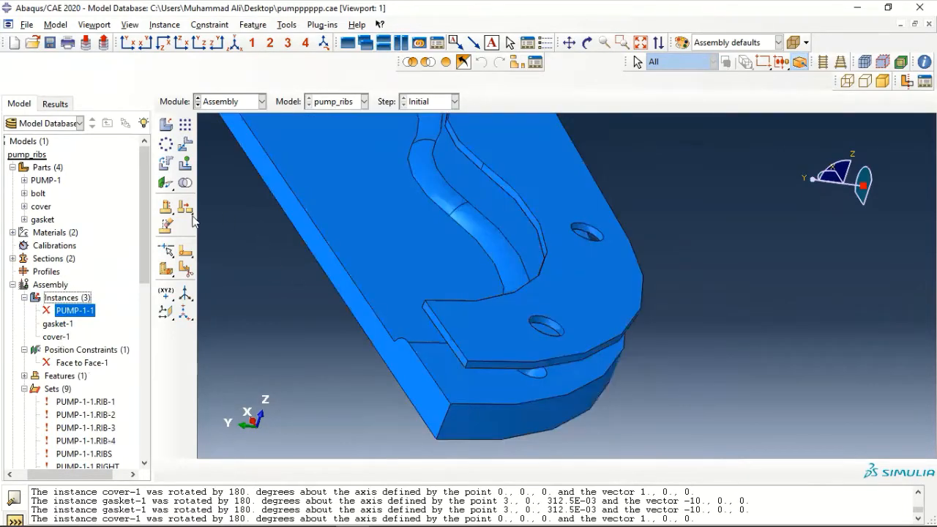
Seat the cover against the gasket with a flipped Face to Face-2 constraint at 0 distance
click(162, 184)
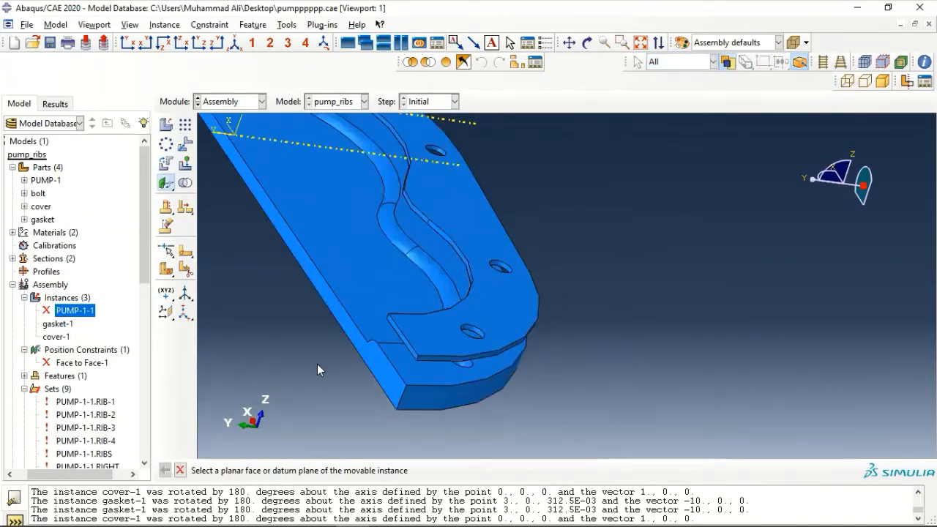
click(407, 375)
scroll(370, 409, down, 4)
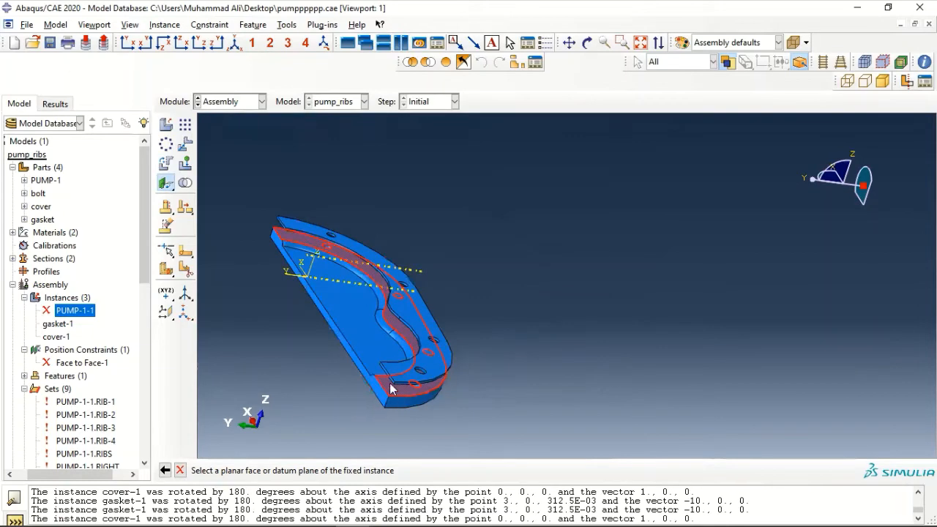
mouse_move(391, 388)
ctrl+alt+mouse_down()
mouse_move(388, 359)
mouse_move(441, 355)
mouse_move(462, 309)
ctrl+alt+mouse_up()
scroll(554, 277, up, 3)
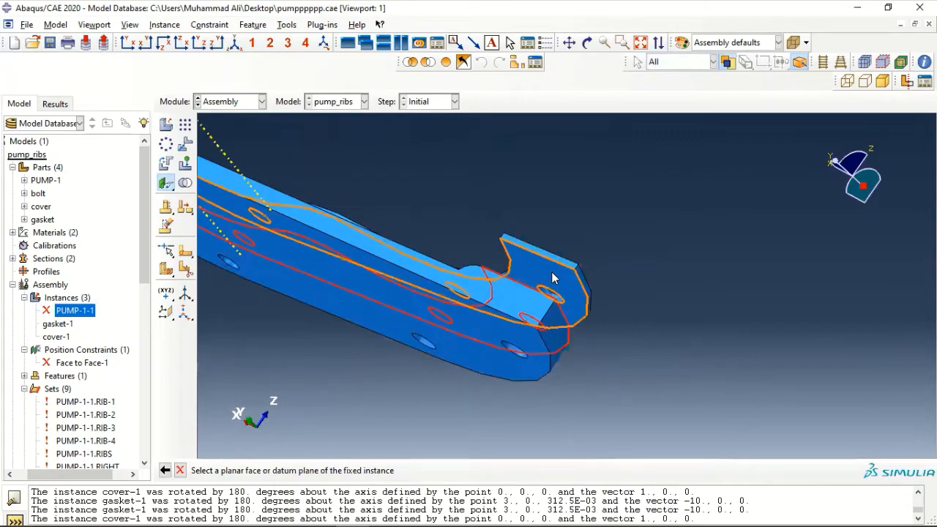
click(553, 277)
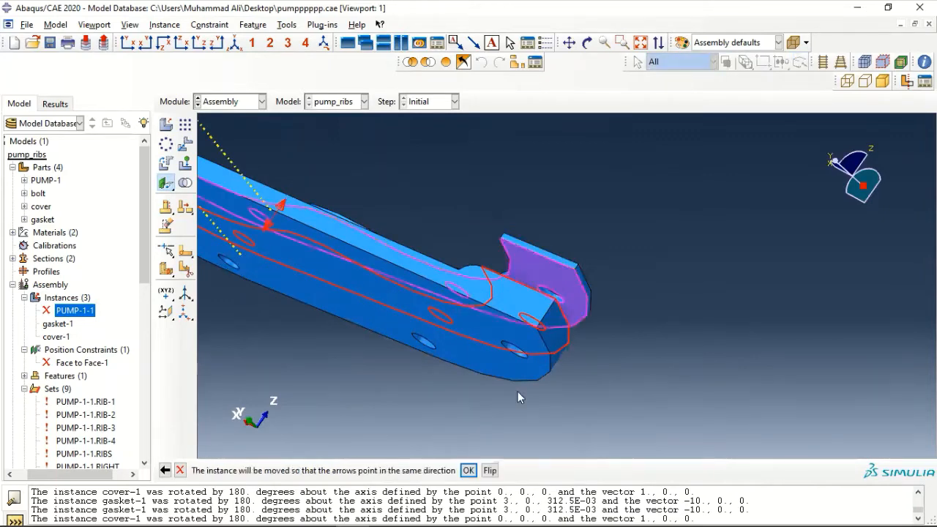
scroll(433, 315, down, 2)
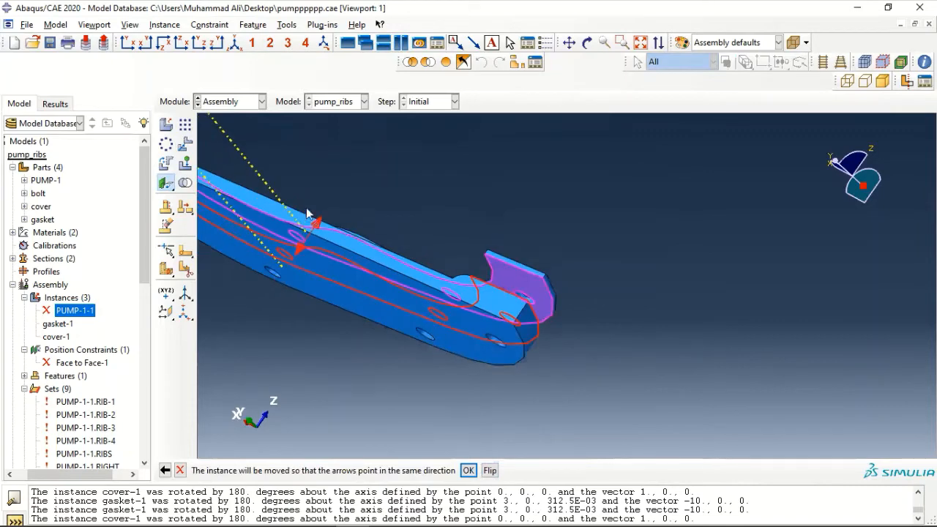
click(488, 471)
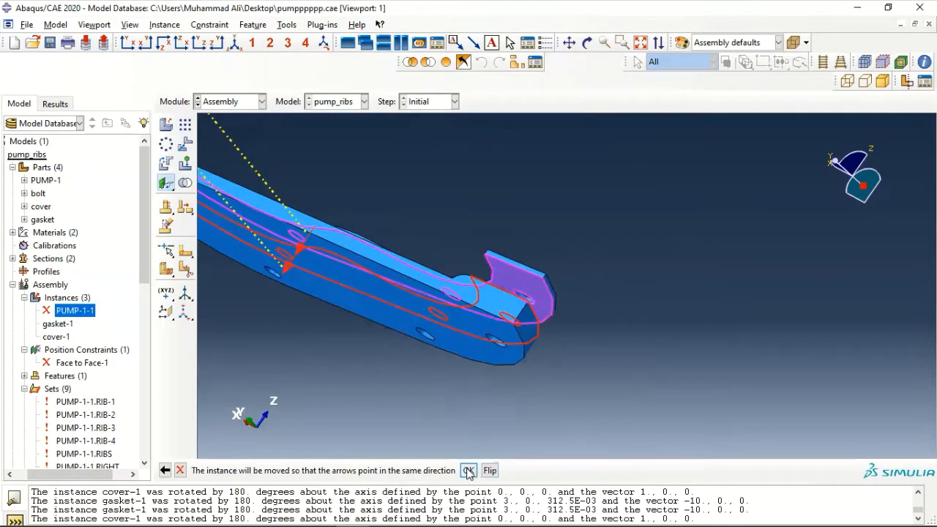
click(468, 470)
key(Return)
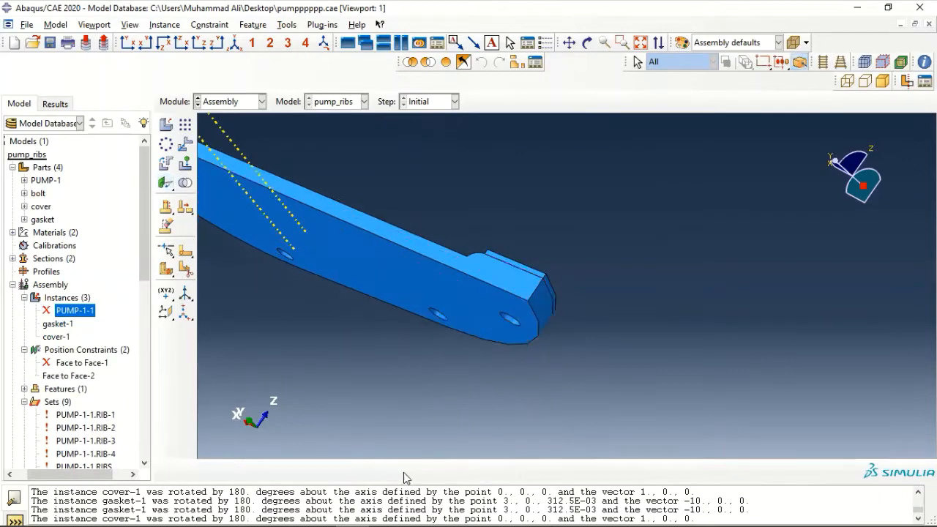
Resume the suppressed PUMP-1-1 instance and its Face to Face-1 constraint
scroll(447, 375, down, 3)
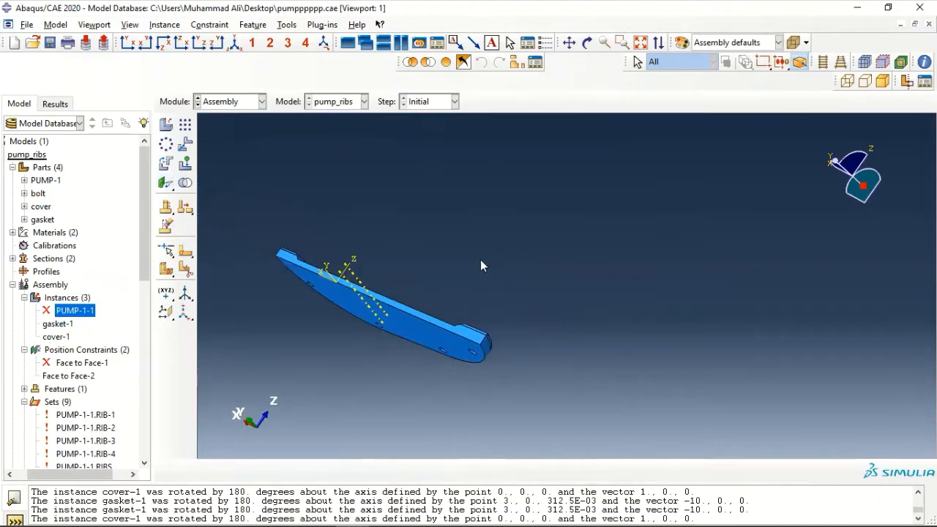
ctrl+alt+drag(480, 259, 420, 349)
scroll(420, 349, up, 5)
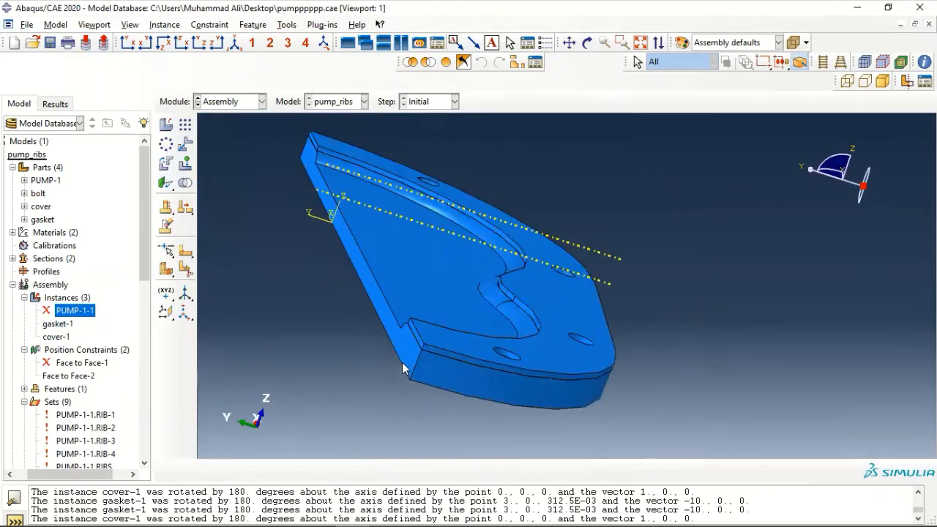
scroll(449, 359, down, 2)
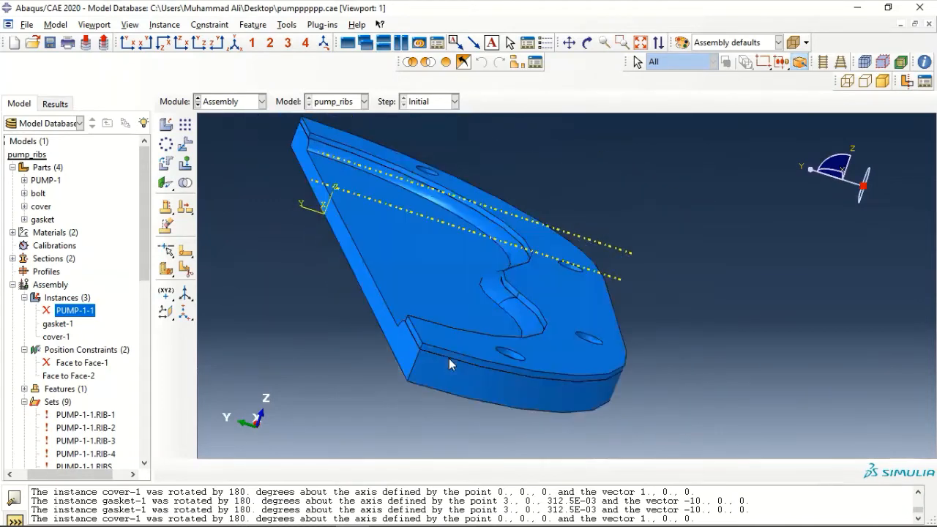
scroll(449, 364, down, 1)
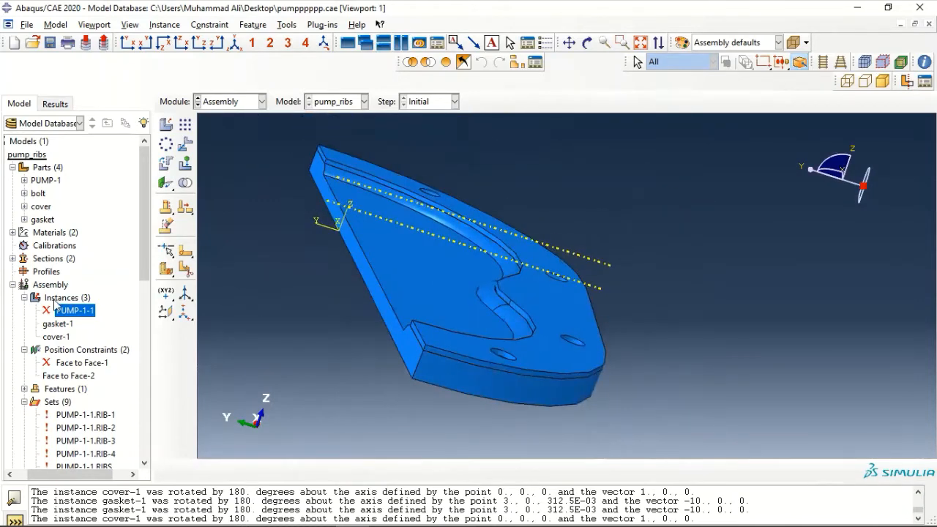
right_click(76, 310)
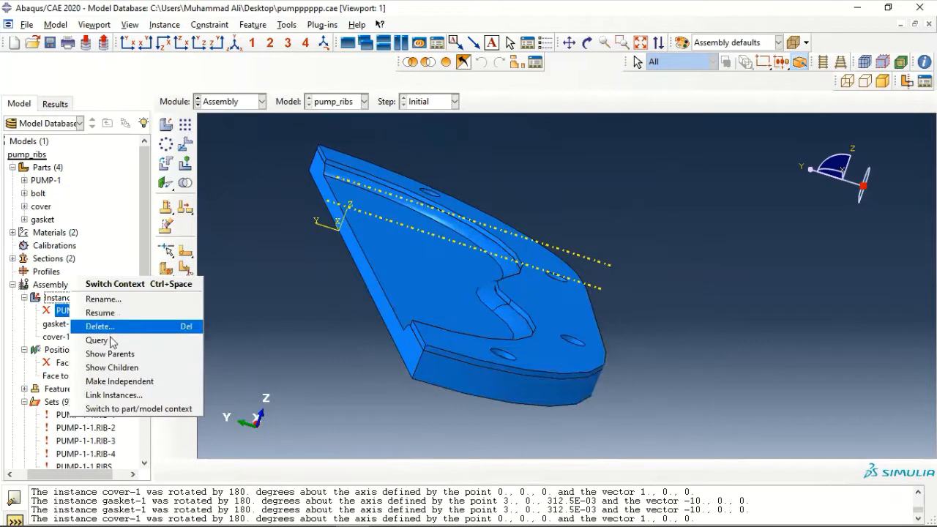
click(100, 313)
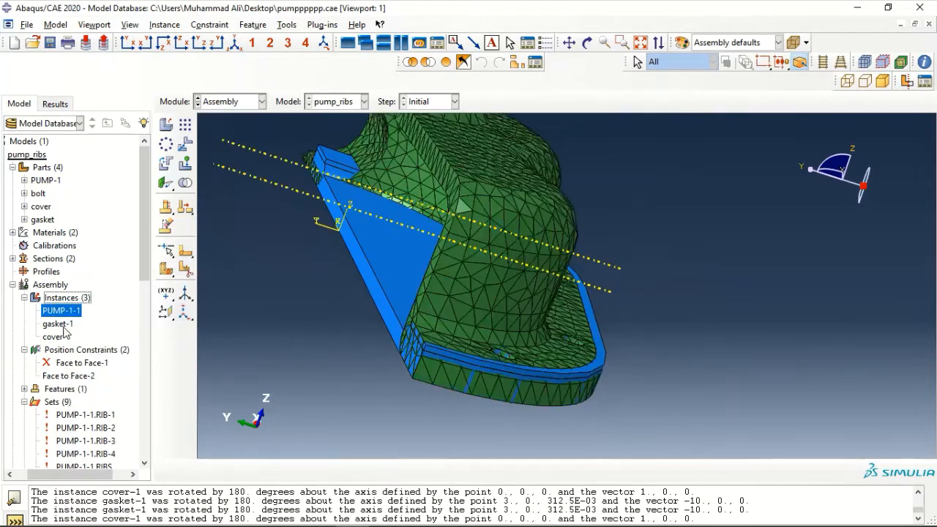
click(73, 364)
right_click(74, 370)
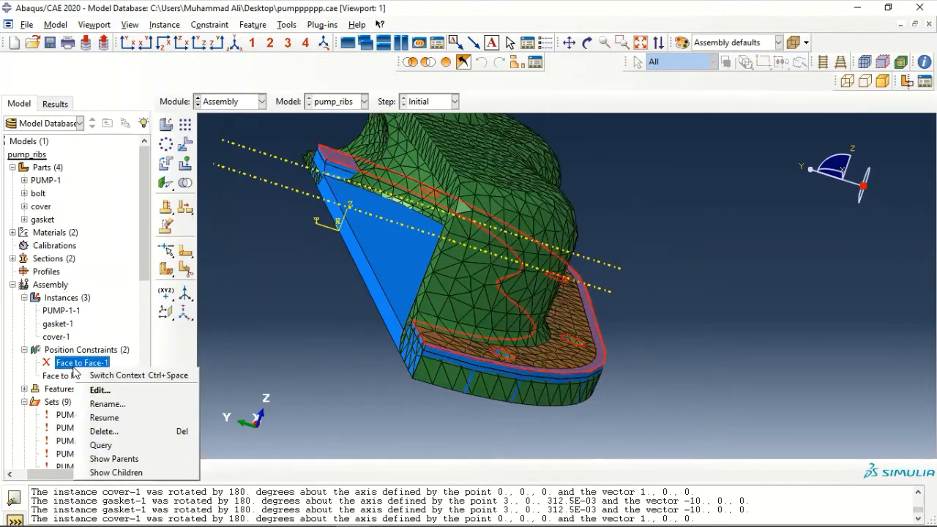
click(112, 418)
scroll(593, 261, down, 3)
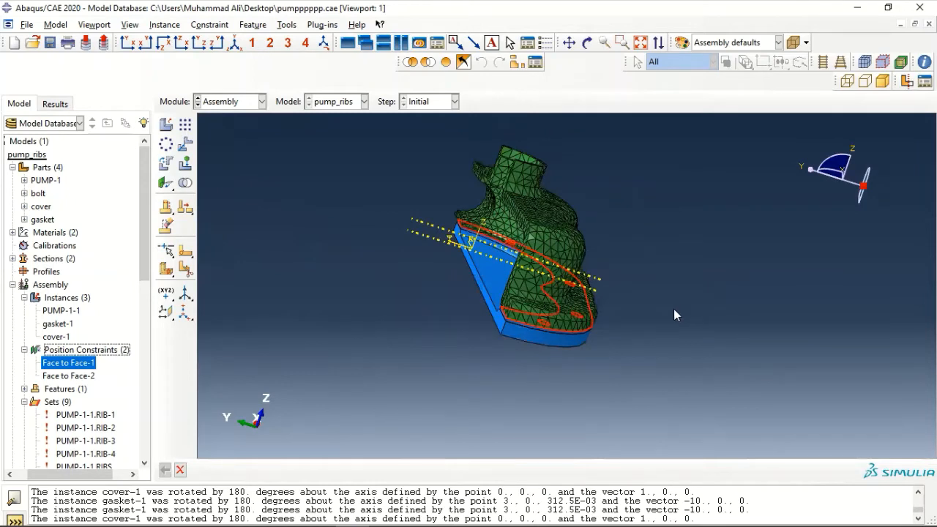
click(546, 370)
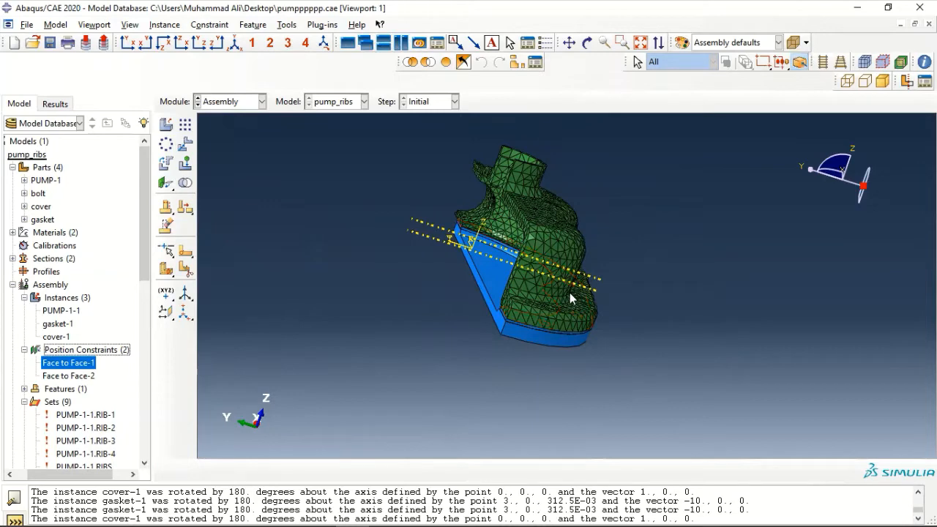
Orbit the assembly to a front view to inspect the body on the gasket
scroll(574, 175, down, 2)
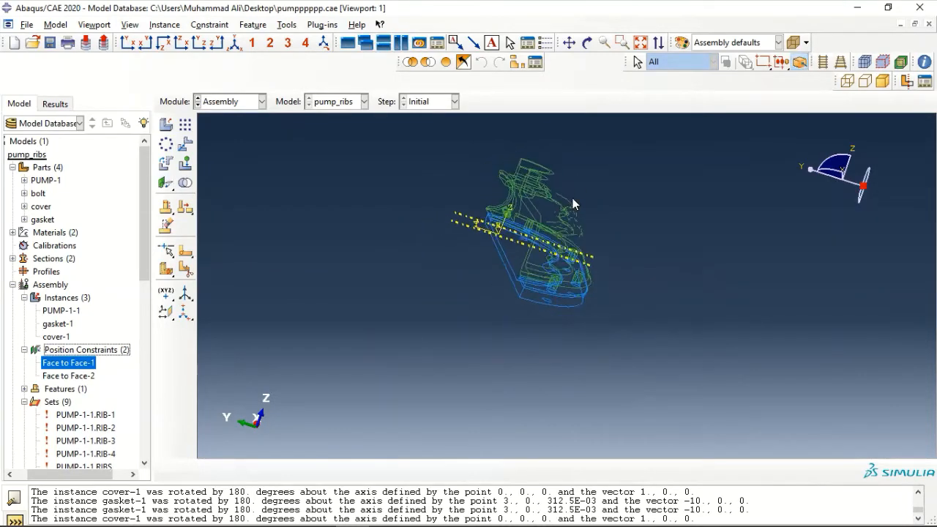
scroll(572, 212, up, 2)
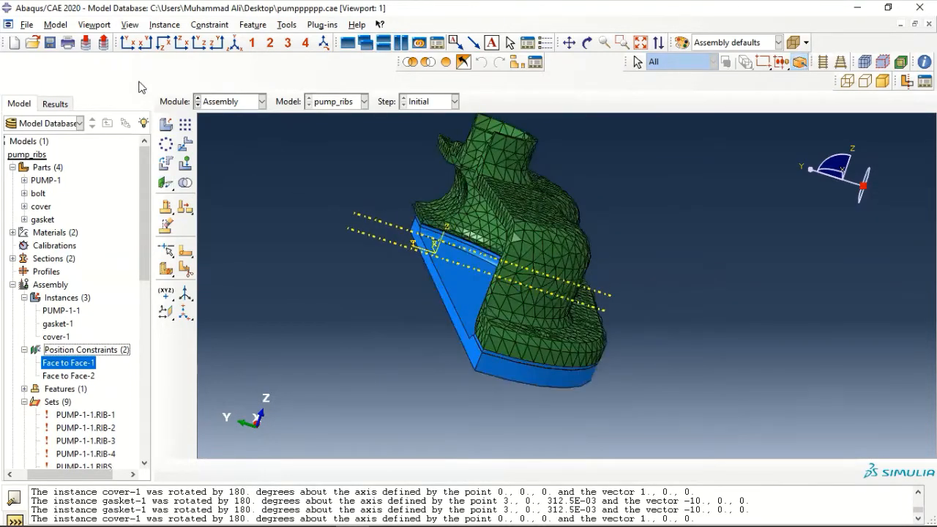
scroll(558, 170, down, 1)
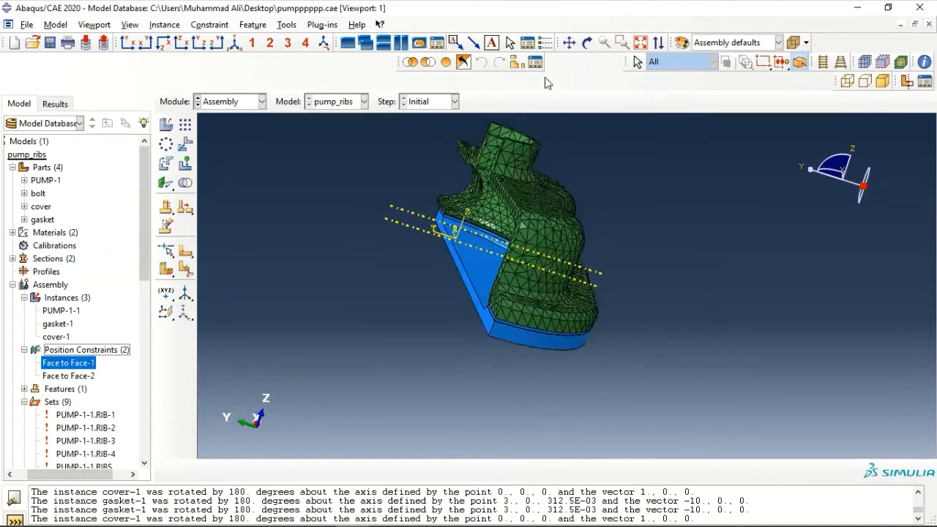
mouse_move(685, 223)
ctrl+alt+mouse_down()
mouse_move(691, 230)
mouse_move(661, 226)
mouse_move(680, 330)
ctrl+alt+mouse_up()
ctrl+alt+drag(656, 278, 658, 293)
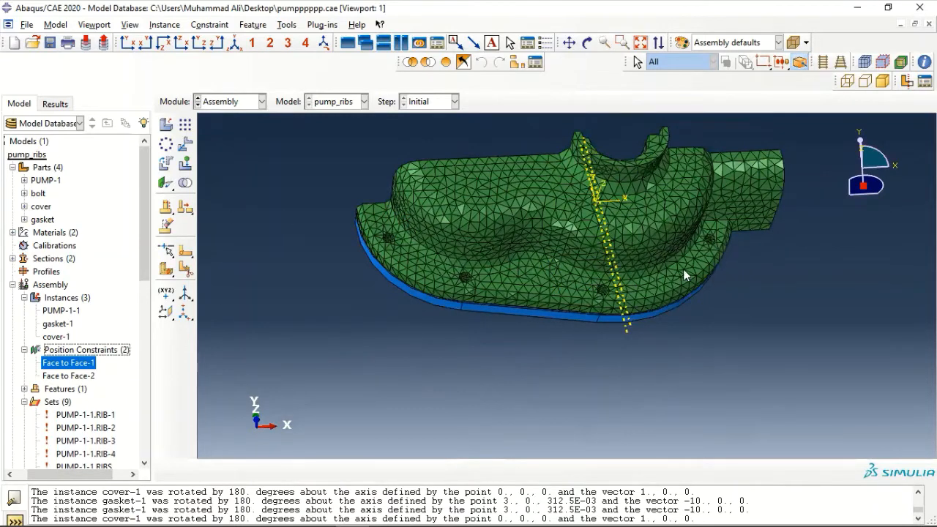
Instance the bolt part as bolt-1 and orbit toward the cover side
double_click(70, 298)
click(121, 296)
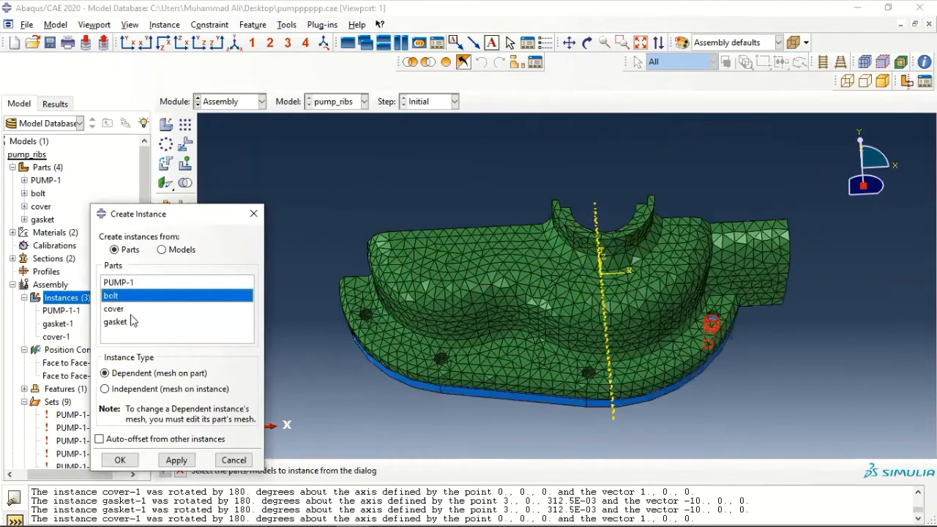
click(118, 461)
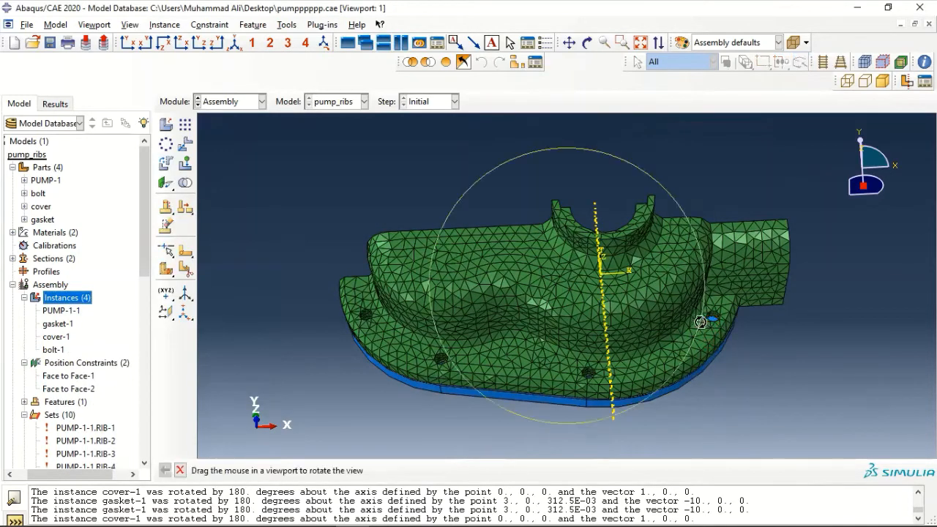
ctrl+alt+drag(702, 317, 442, 226)
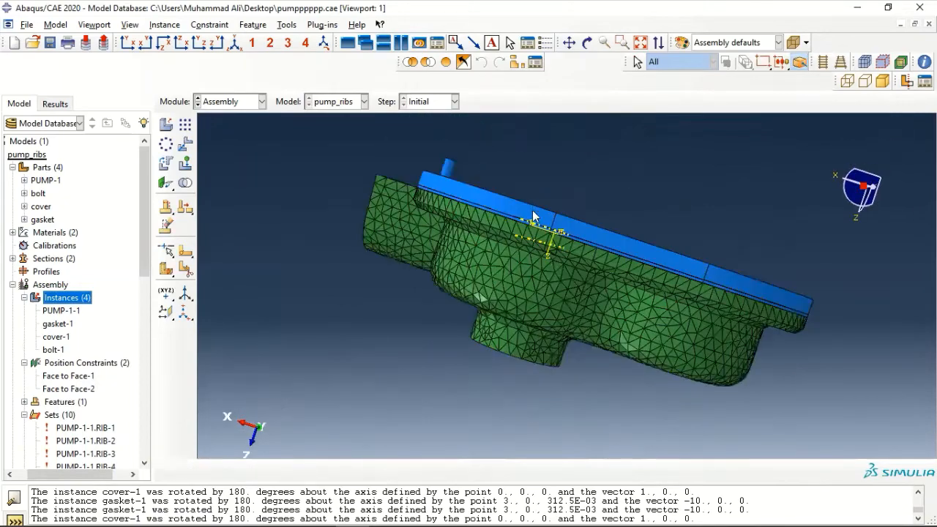
ctrl+alt+drag(531, 212, 505, 307)
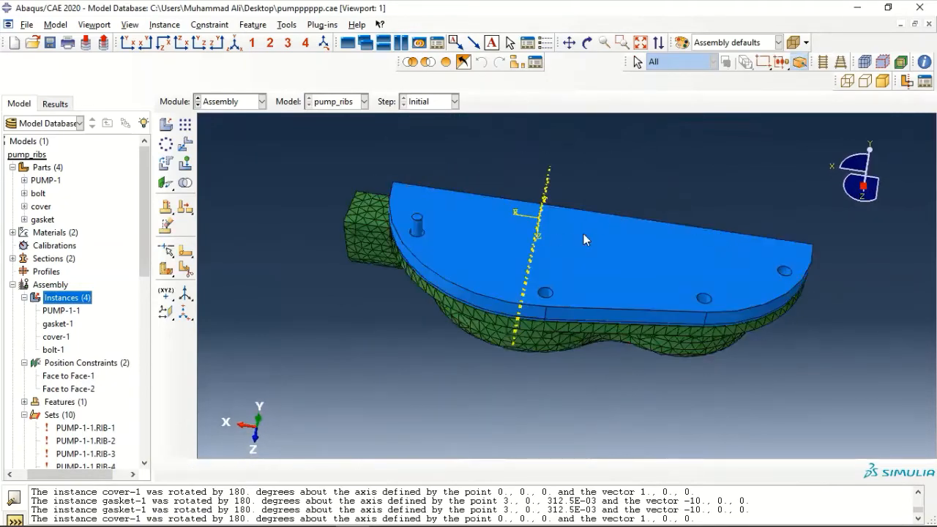
ctrl+alt+drag(584, 236, 506, 282)
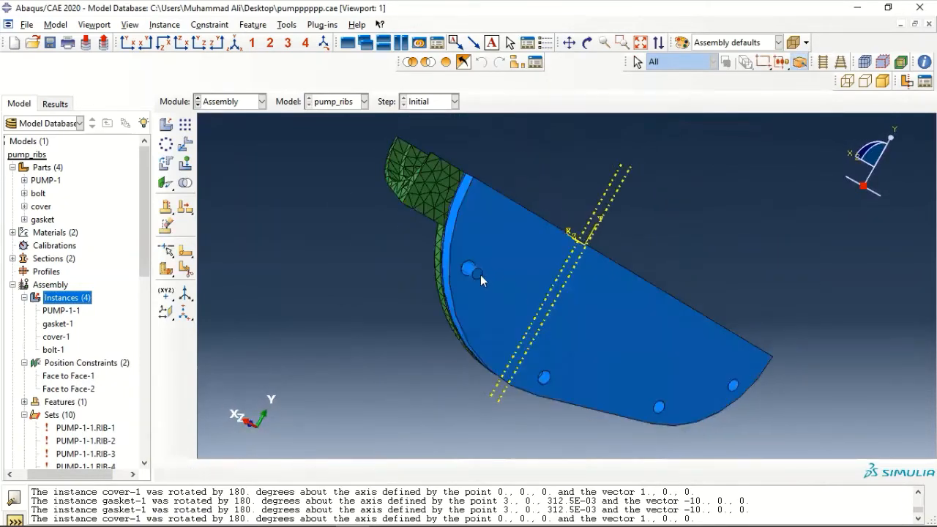
Seat bolt-1's end face against the cover face as Face to Face-3 at the default distance
click(165, 183)
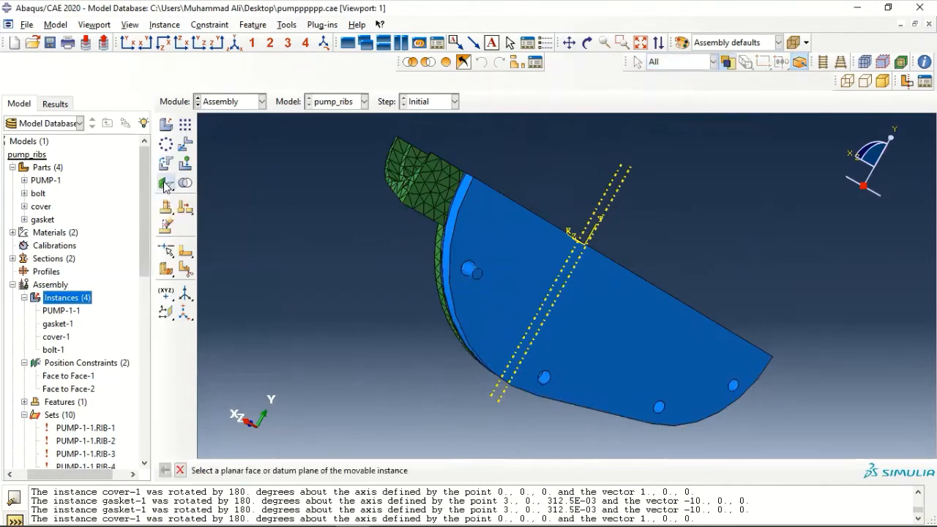
scroll(540, 263, up, 4)
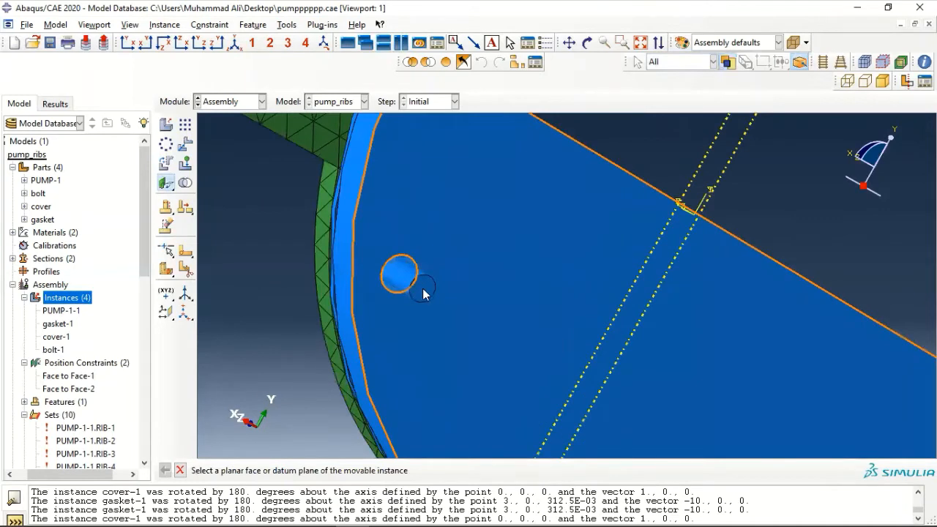
click(424, 292)
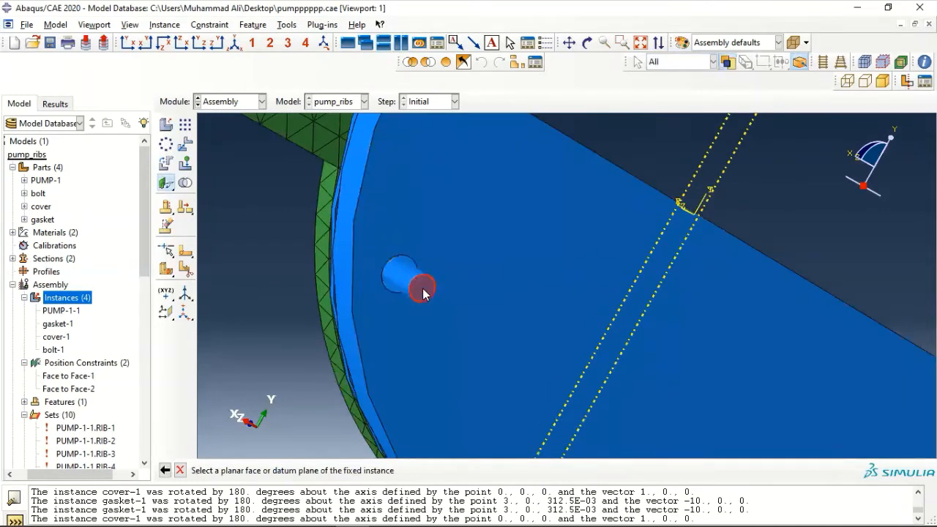
click(427, 220)
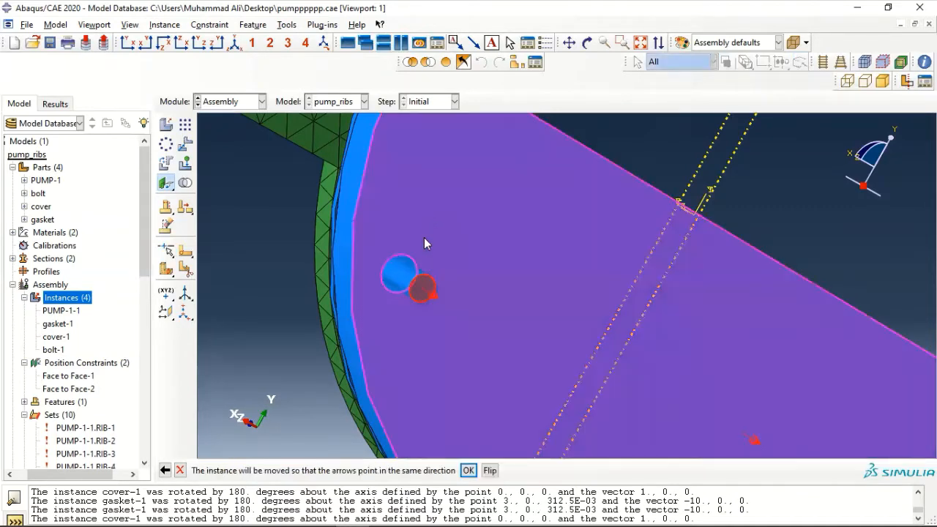
click(468, 471)
key(Return)
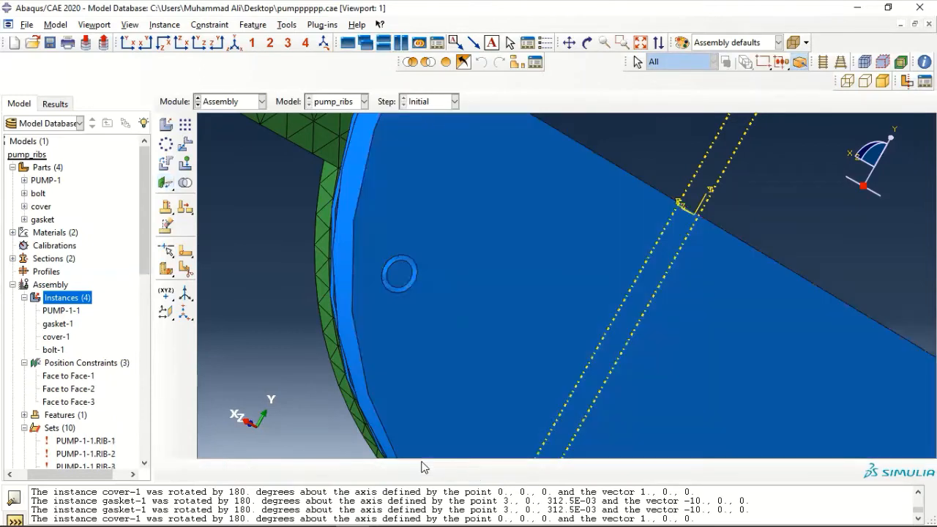
scroll(437, 283, down, 5)
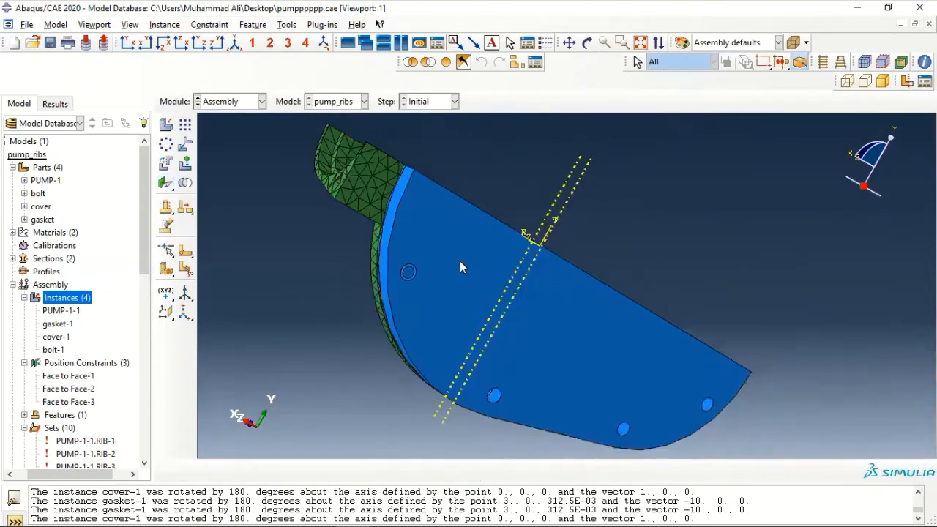
Add a second bolt instance, bolt-2, to the assembly
drag(491, 276, 774, 355)
ctrl+alt+drag(655, 313, 703, 322)
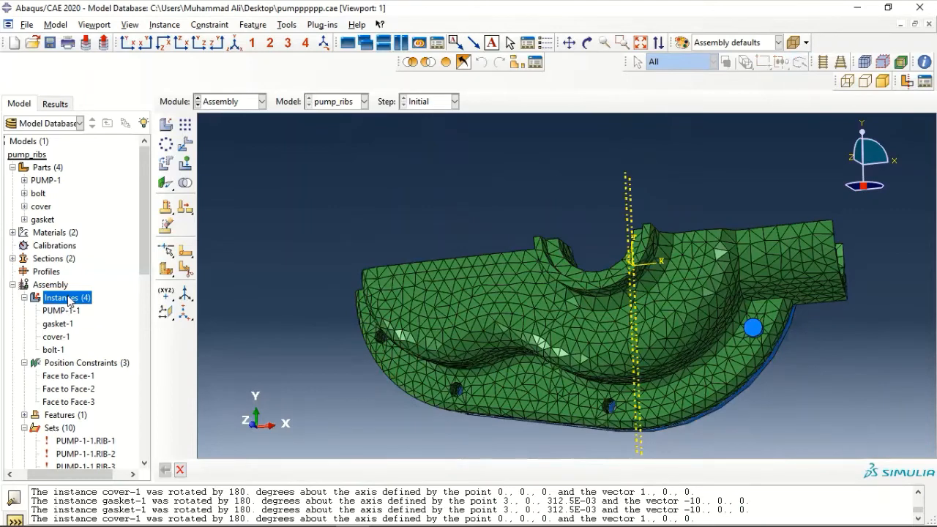
double_click(72, 298)
click(112, 296)
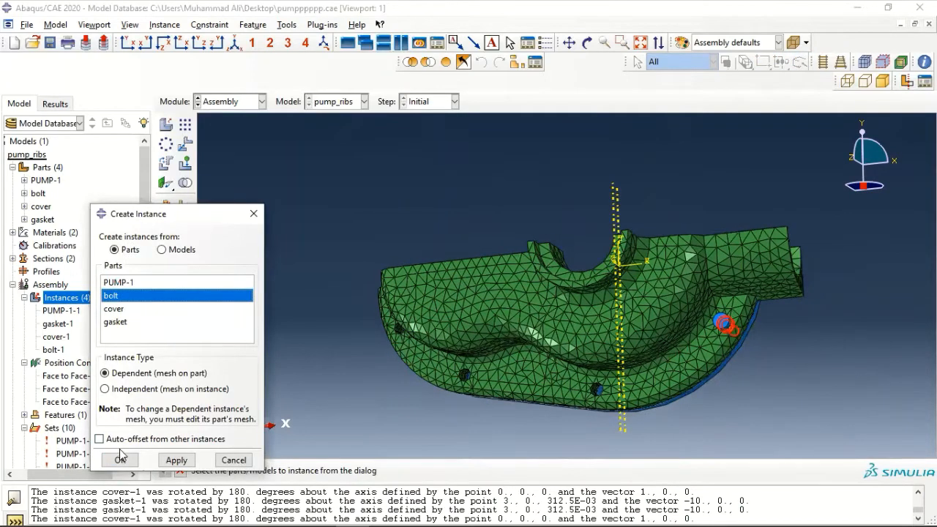
click(120, 460)
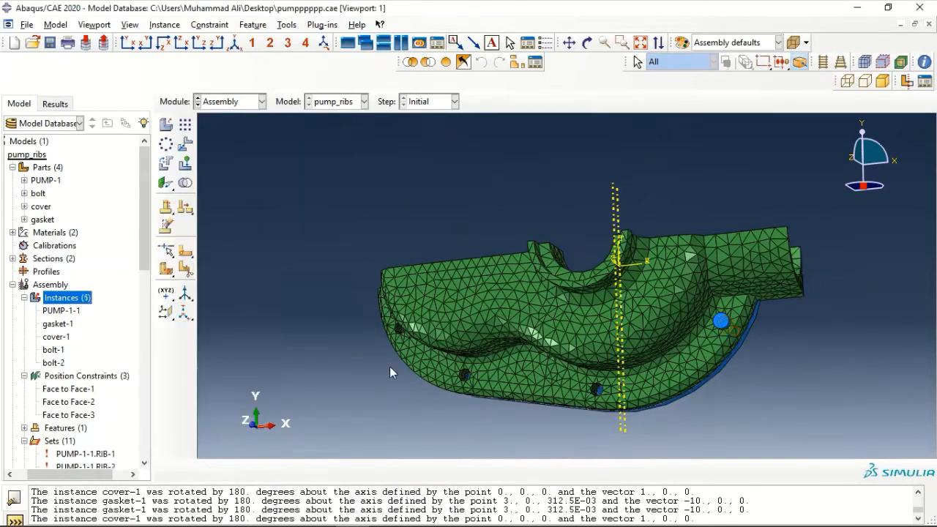
ctrl+alt+drag(435, 295, 301, 251)
ctrl+alt+drag(620, 289, 349, 222)
scroll(571, 283, up, 2)
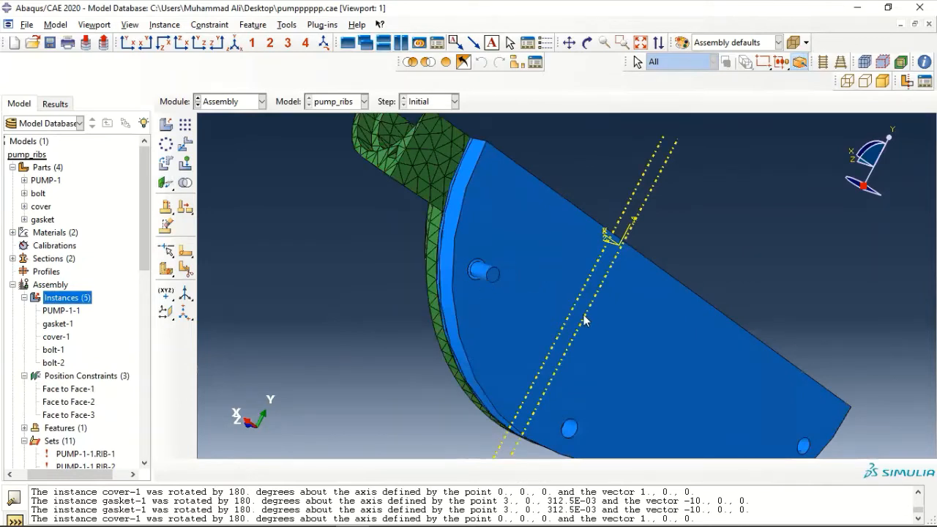
scroll(588, 311, down, 2)
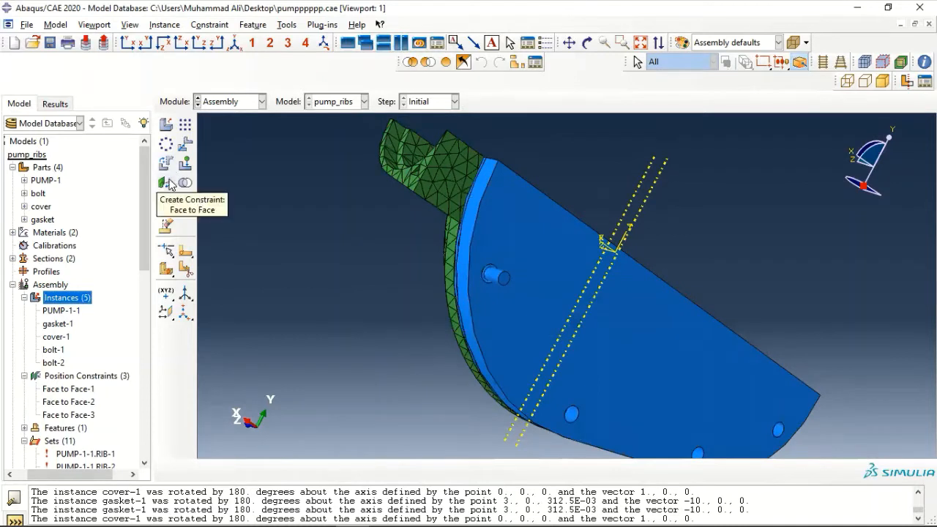
Make bolt-2 coaxial with its cover hole, flipping the direction (Coaxial-1)
drag(169, 181, 256, 181)
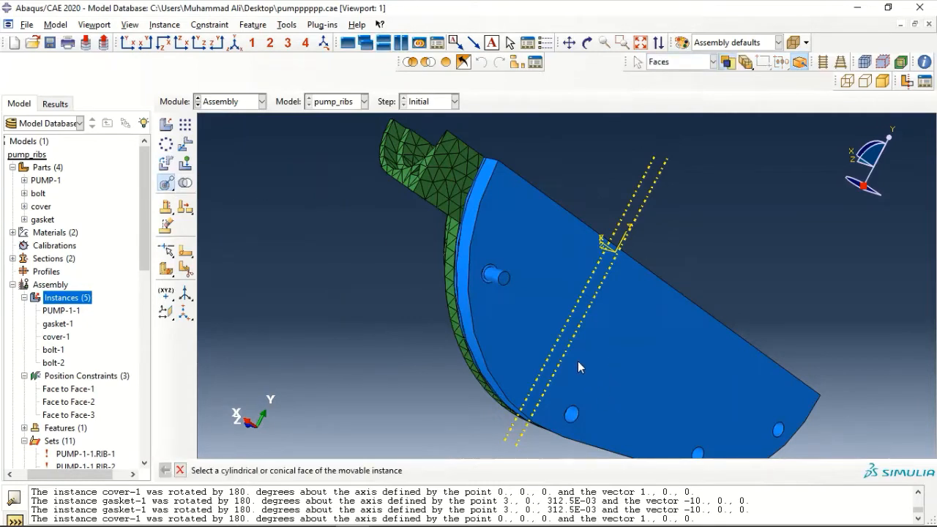
click(502, 284)
scroll(582, 431, up, 5)
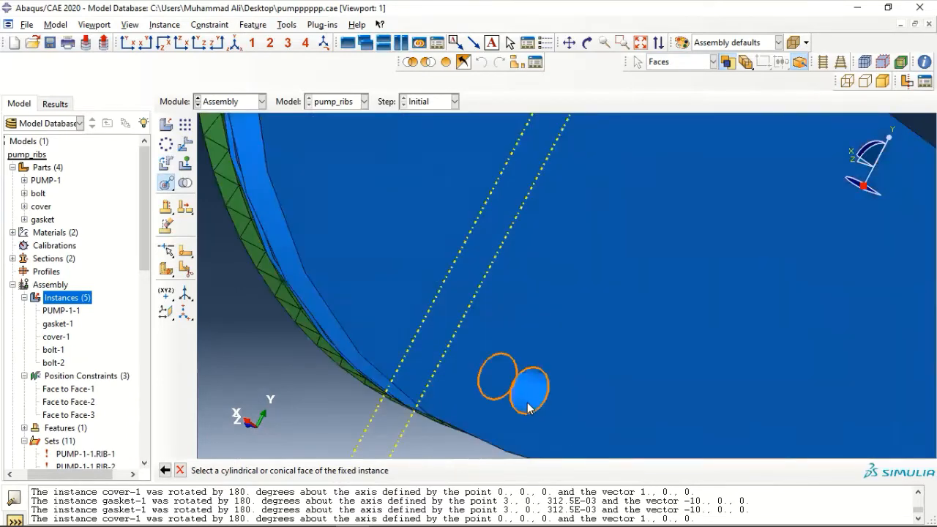
click(528, 408)
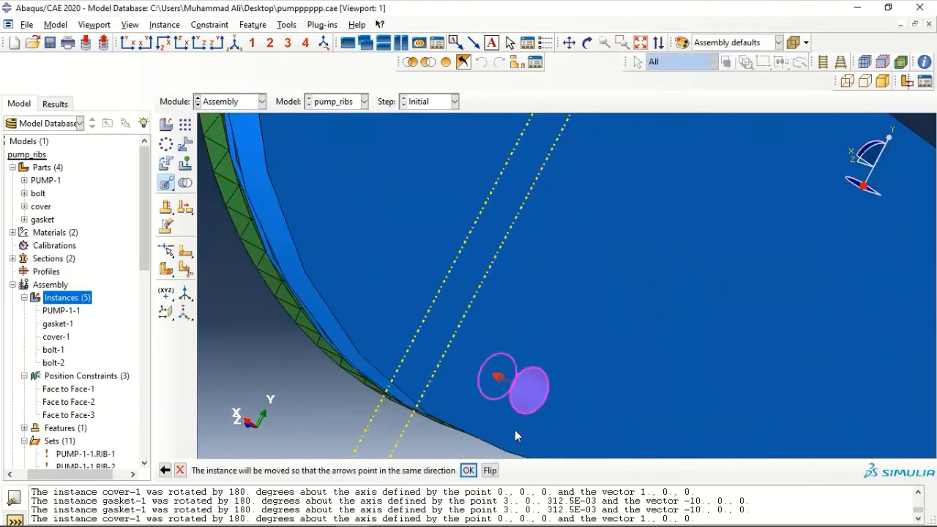
scroll(508, 441, down, 3)
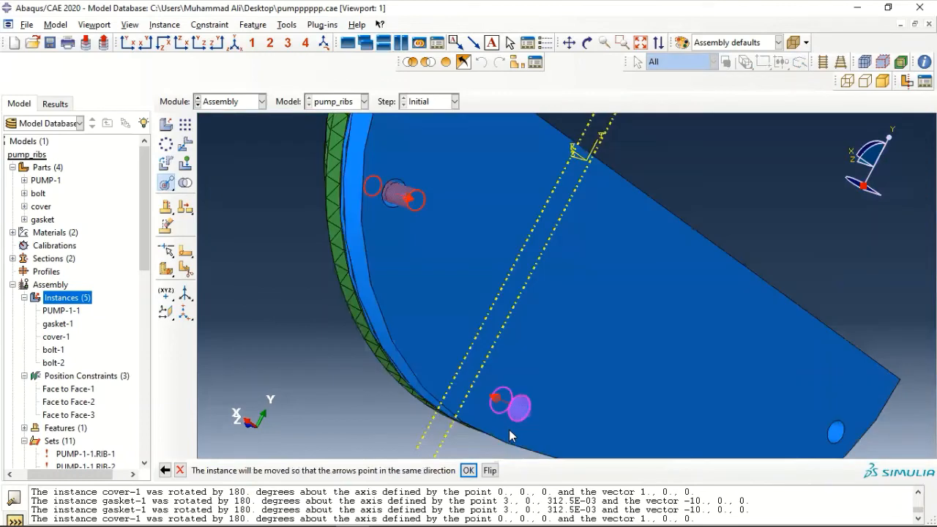
click(491, 471)
click(468, 470)
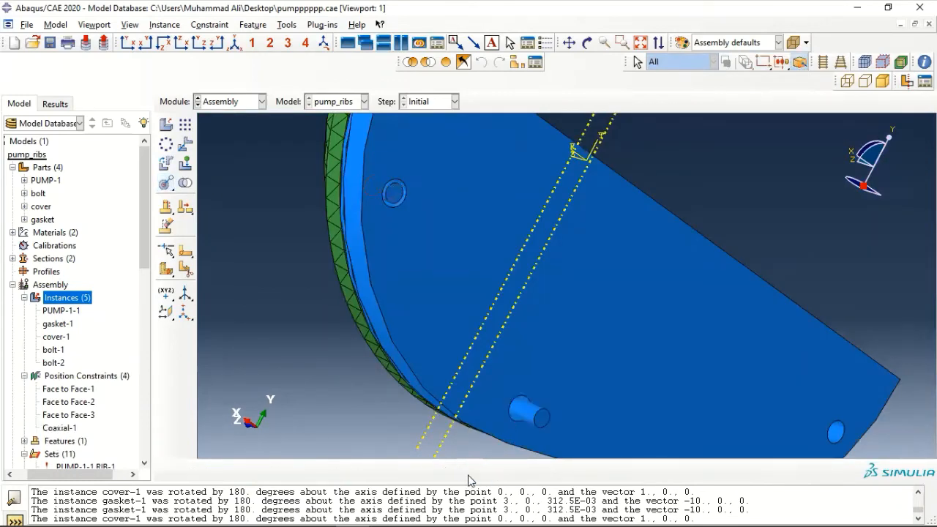
Put bolt-2's end face flush on the cover plate face at distance 0.0 (Face to Face-4)
click(174, 187)
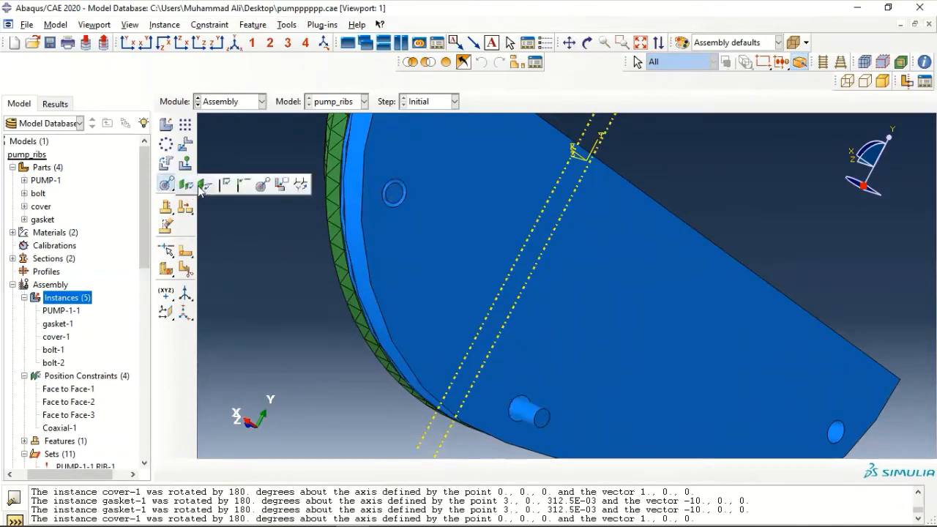
click(202, 187)
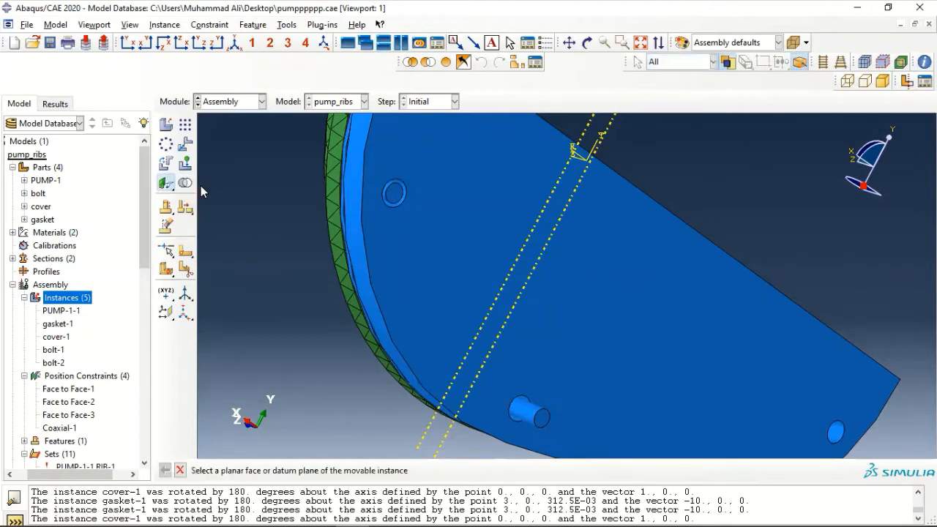
click(543, 420)
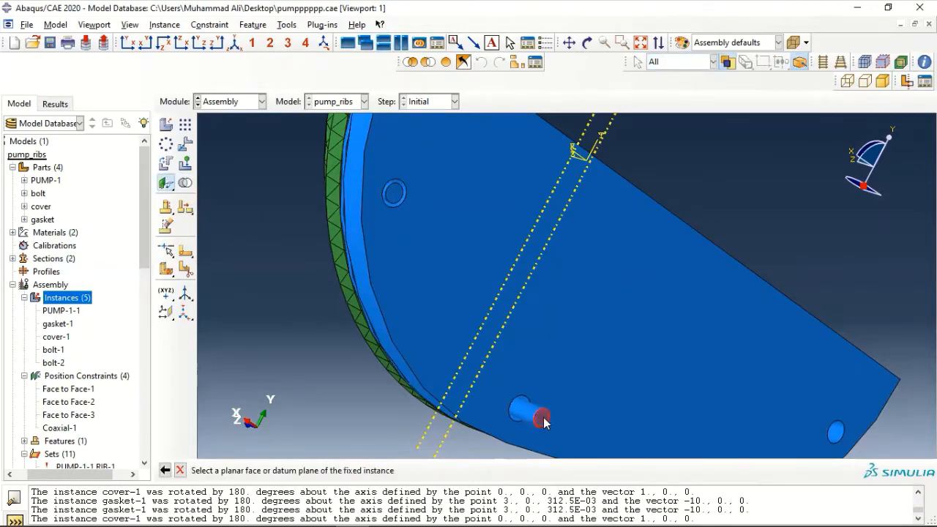
click(538, 333)
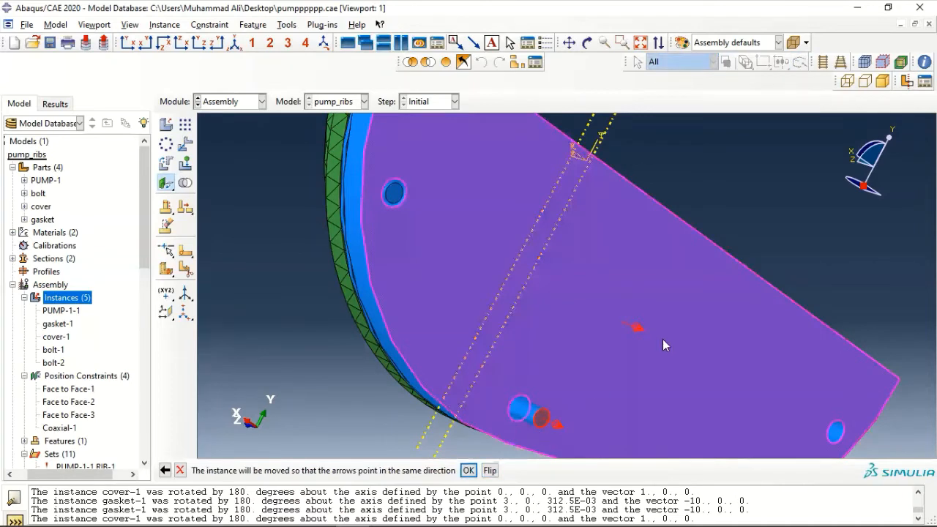
click(468, 470)
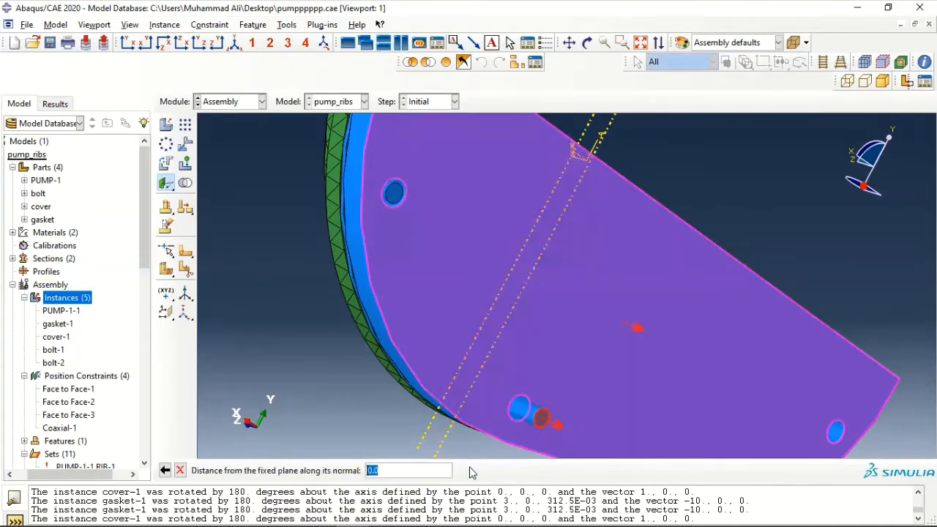
key(Return)
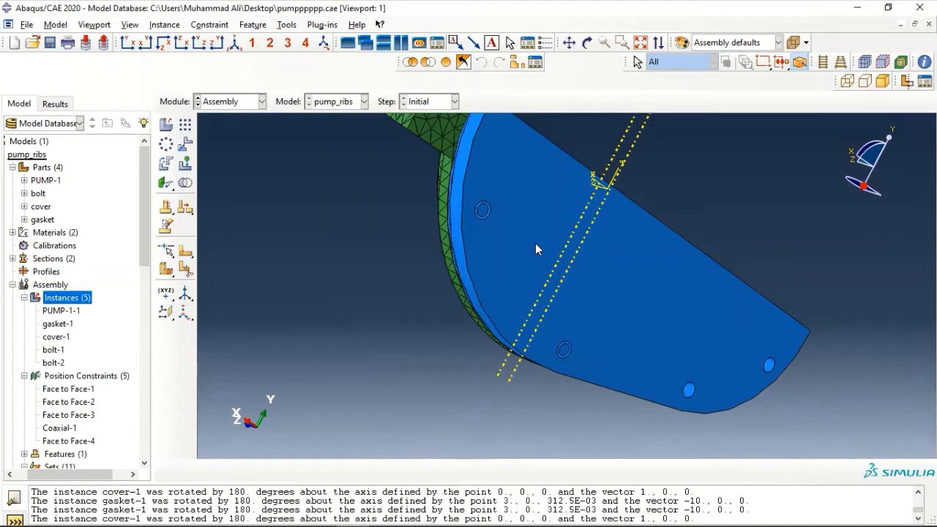
Add a third bolt instance, bolt-3, to the assembly
double_click(58, 298)
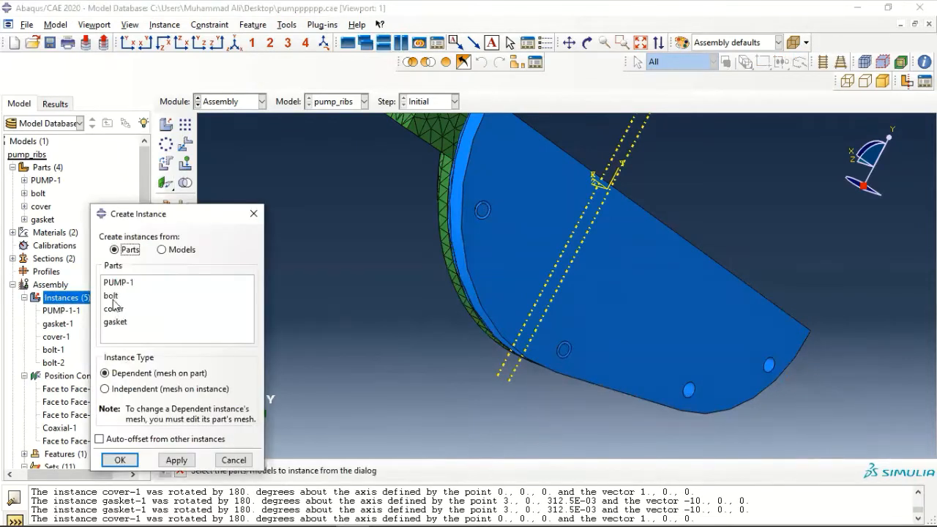
click(110, 295)
click(120, 459)
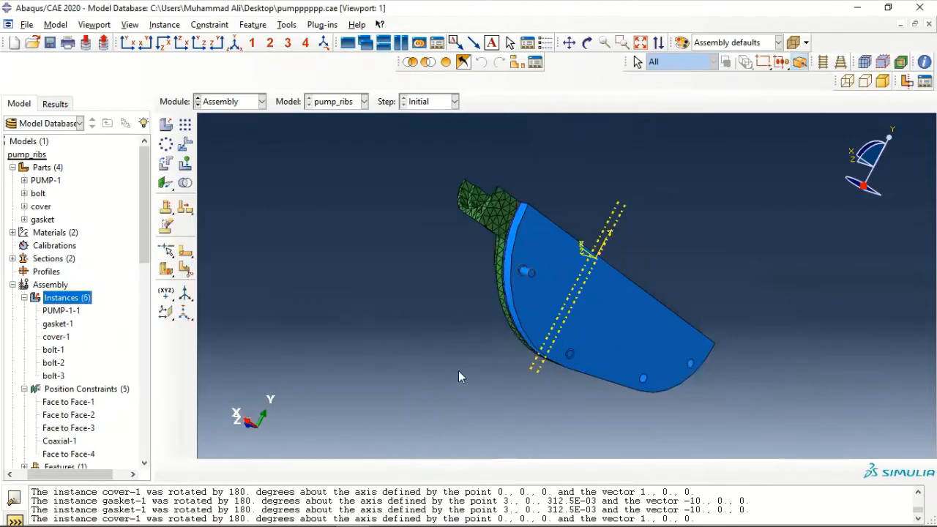
scroll(587, 323, up, 3)
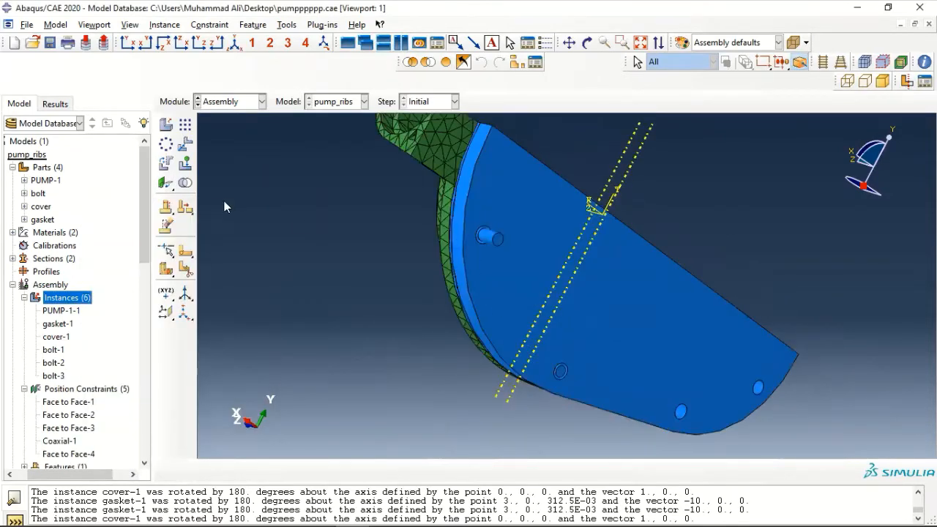
Make bolt-3 coaxial with the cover's lower hole, flipping its axis direction
drag(157, 185, 270, 183)
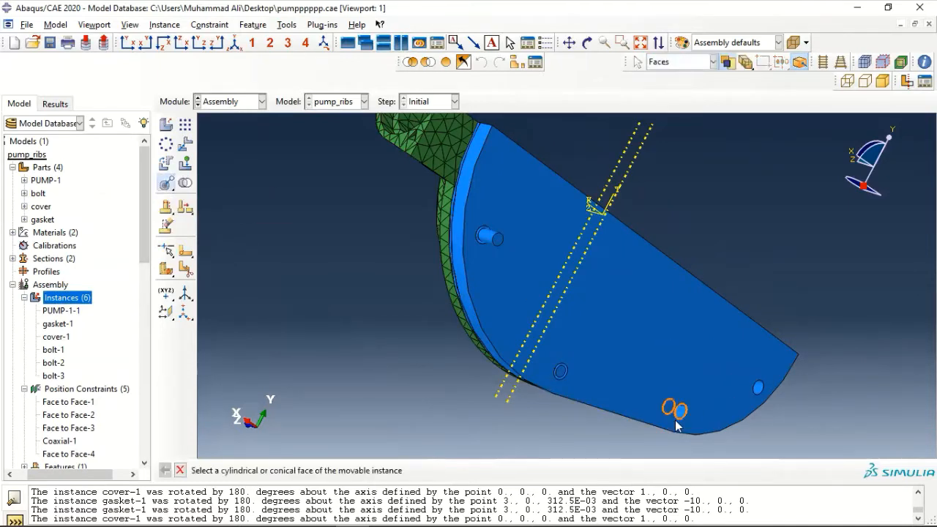
click(492, 236)
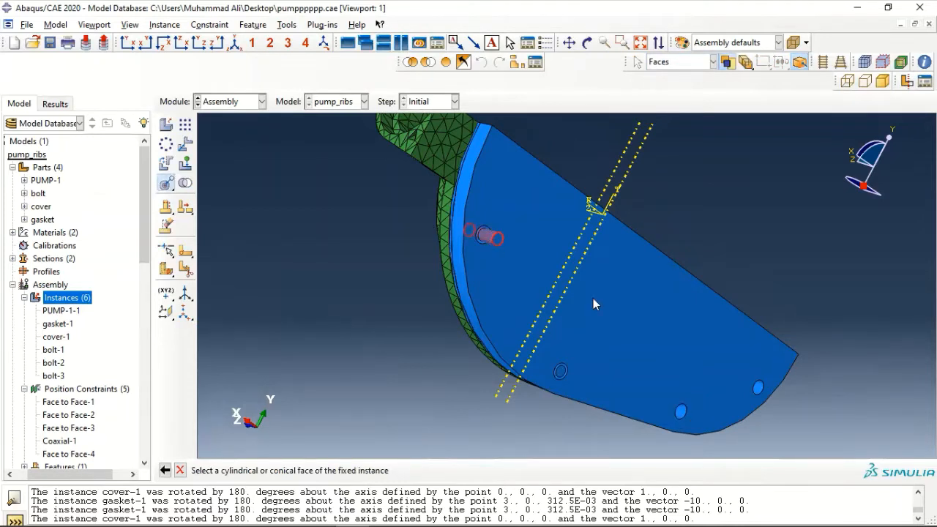
click(682, 413)
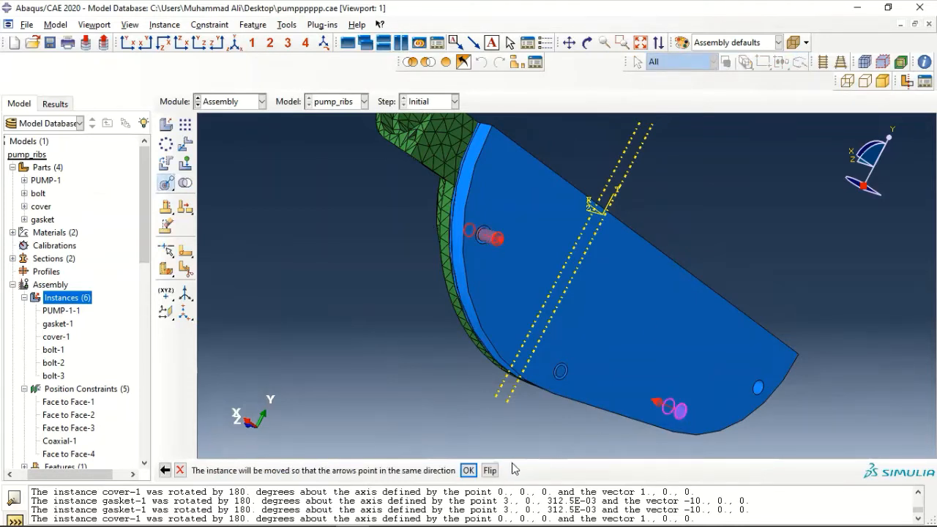
click(489, 470)
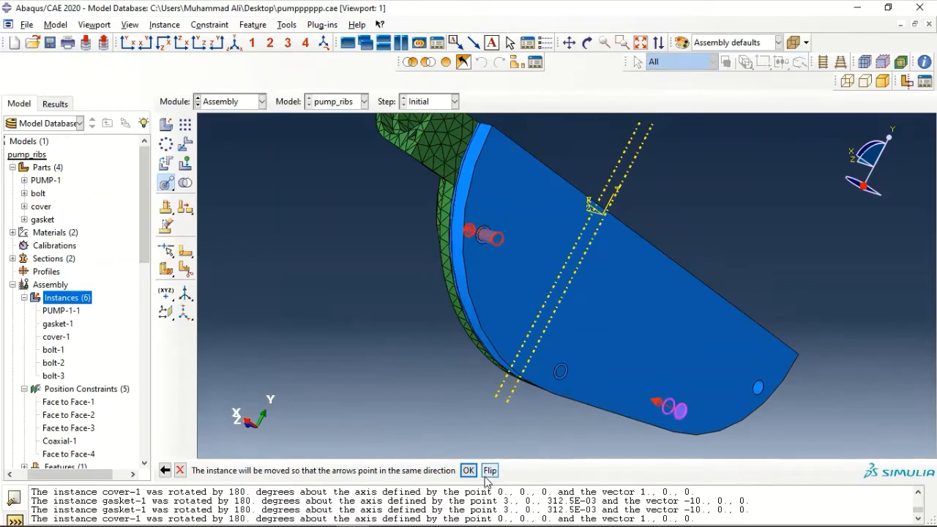
click(469, 471)
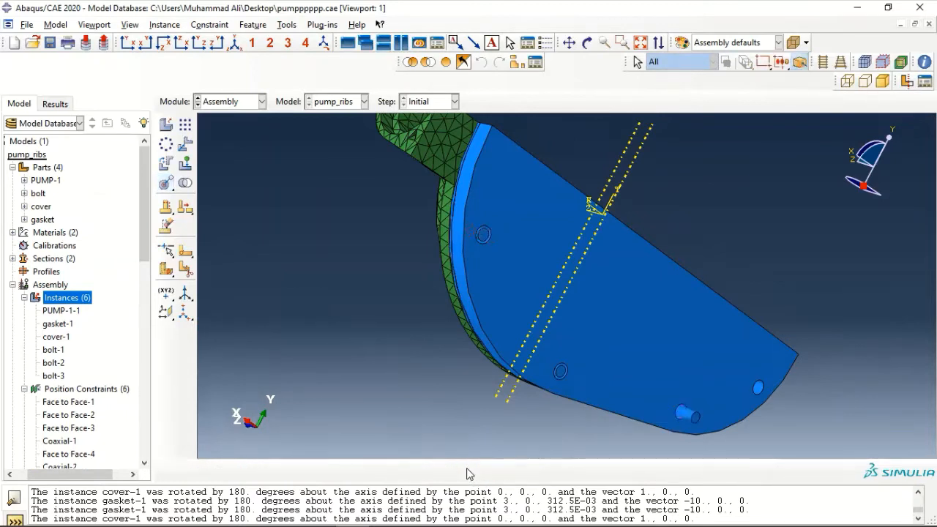
Put bolt-3's end face flush against the cover face at distance 0.0
click(166, 183)
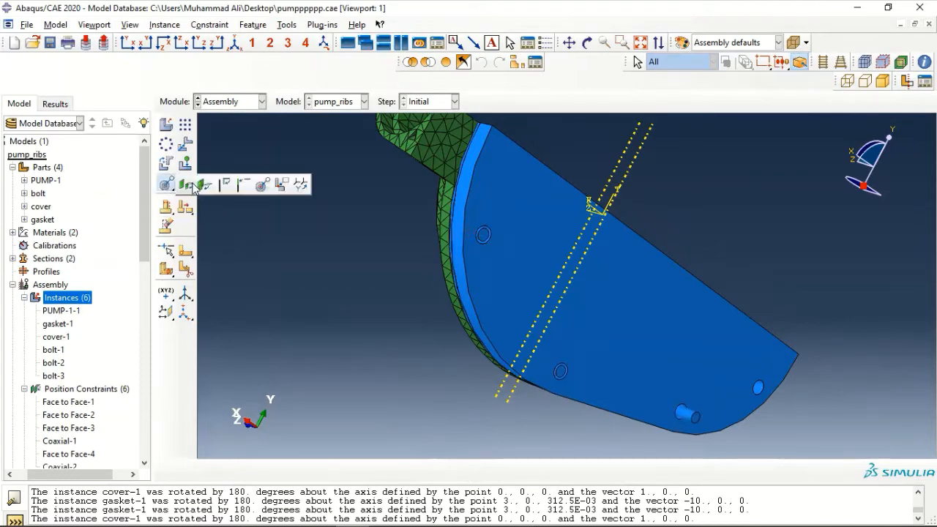
click(207, 186)
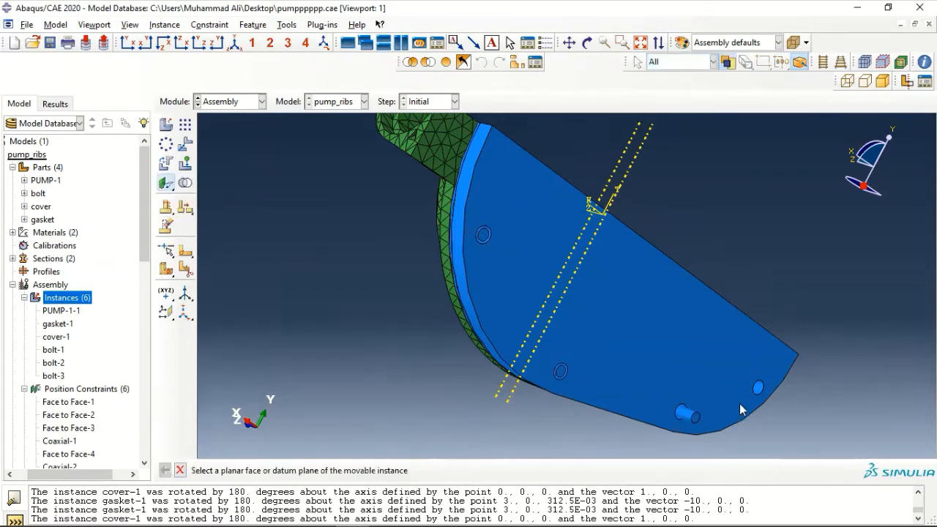
scroll(739, 403, up, 4)
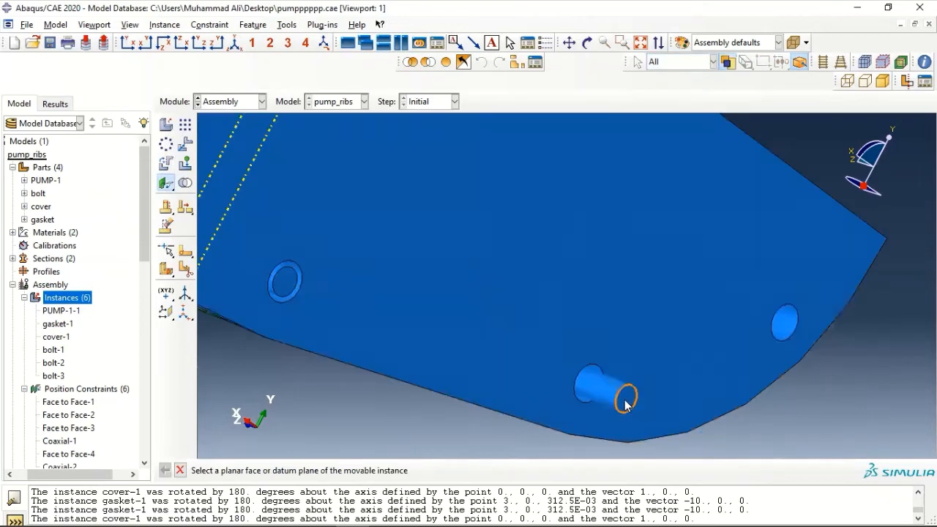
click(626, 406)
click(607, 323)
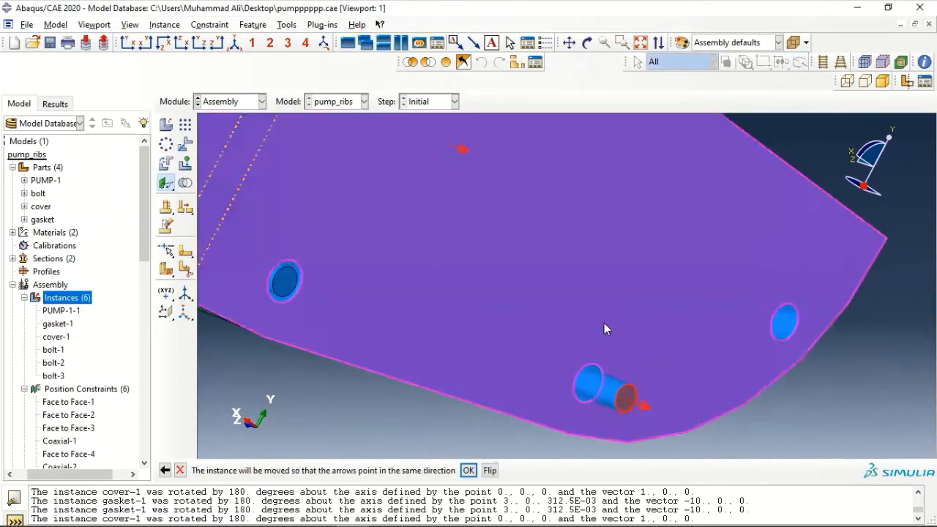
click(468, 471)
key(Return)
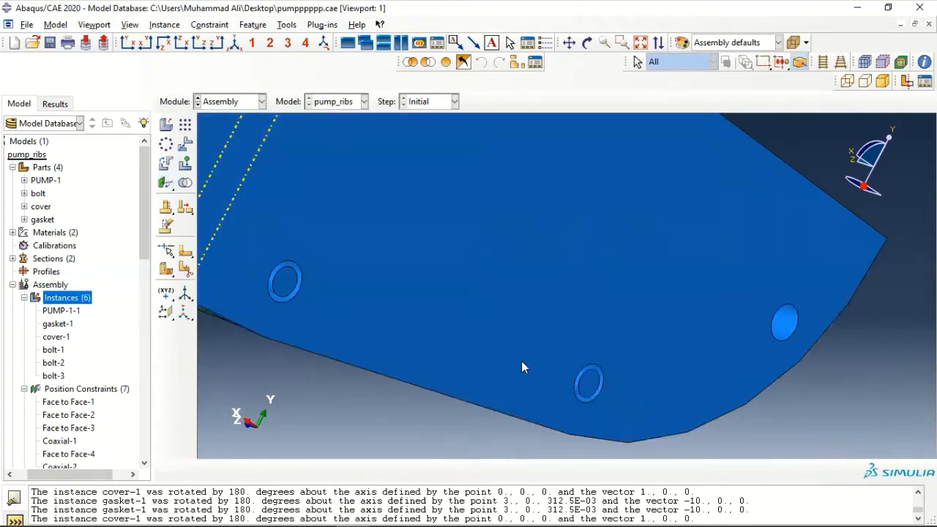
scroll(528, 318, up, 4)
Add a fourth bolt instance, bolt-4, to the assembly
double_click(61, 300)
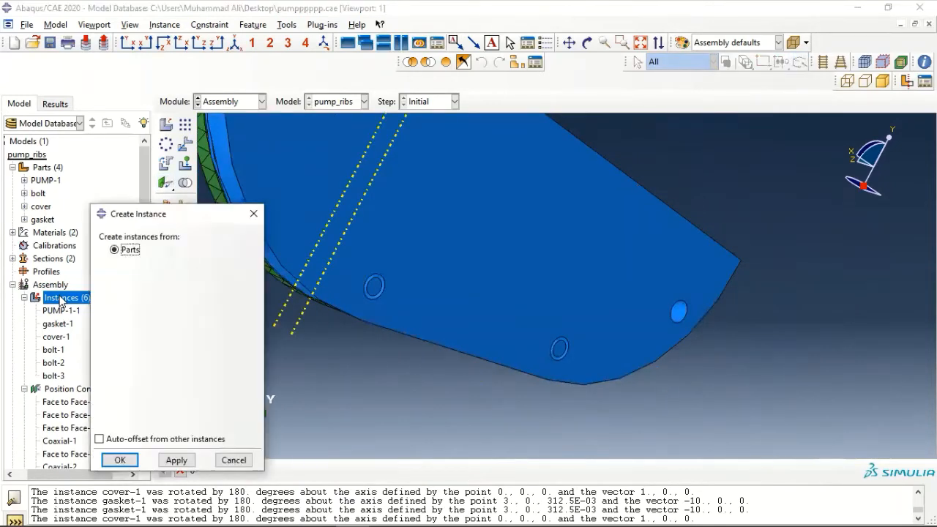
click(111, 296)
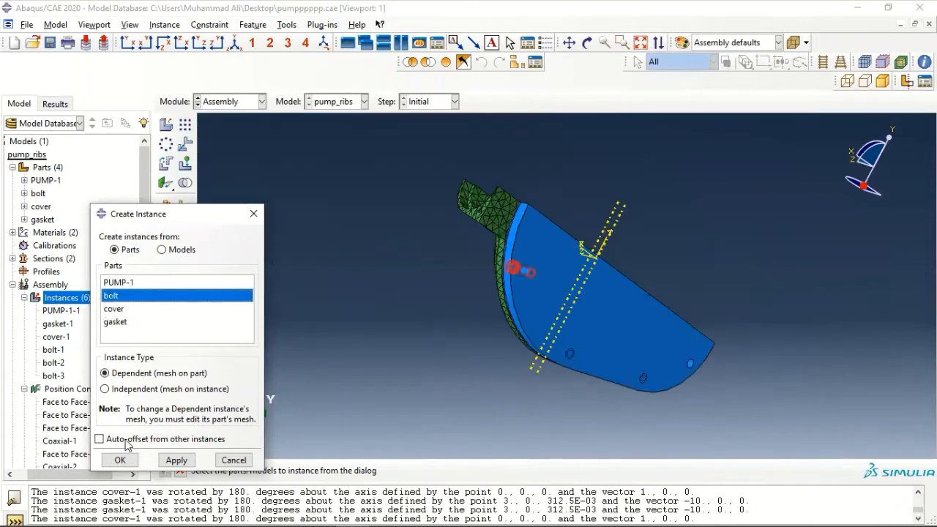
click(120, 460)
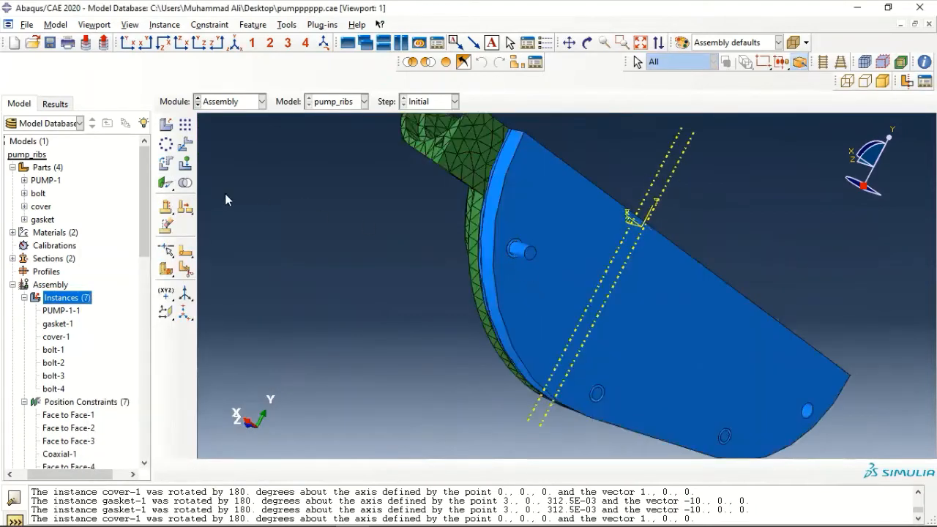
Make bolt-4 coaxial with the lower-right cover hole, flipping its axis direction
drag(166, 182, 215, 185)
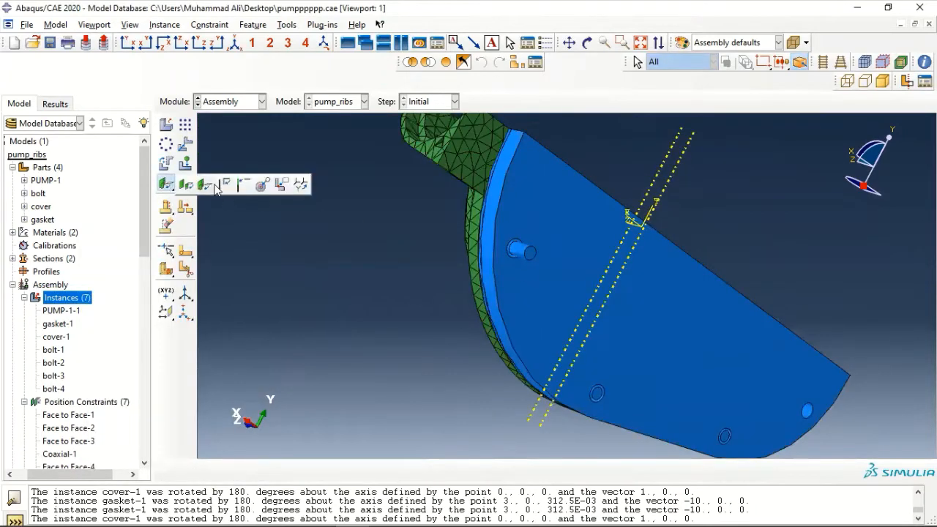
click(262, 186)
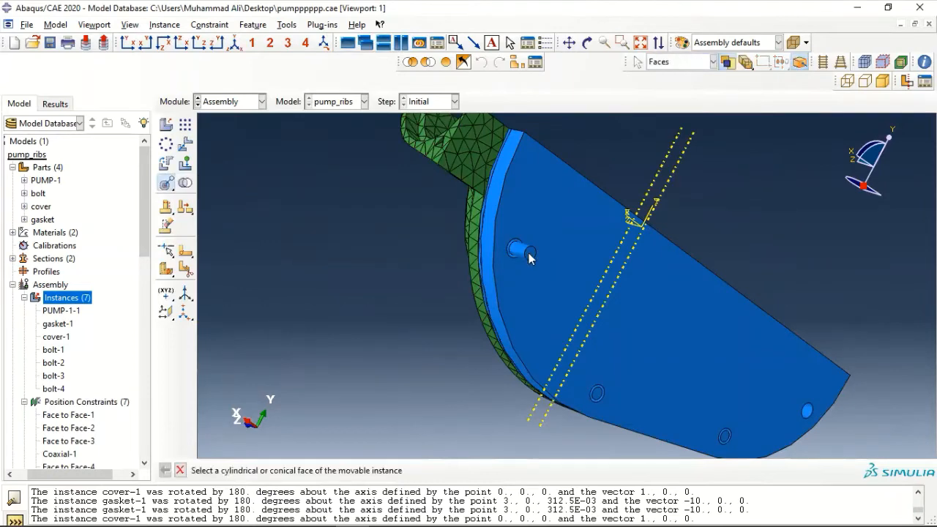
click(530, 257)
scroll(826, 431, down, 3)
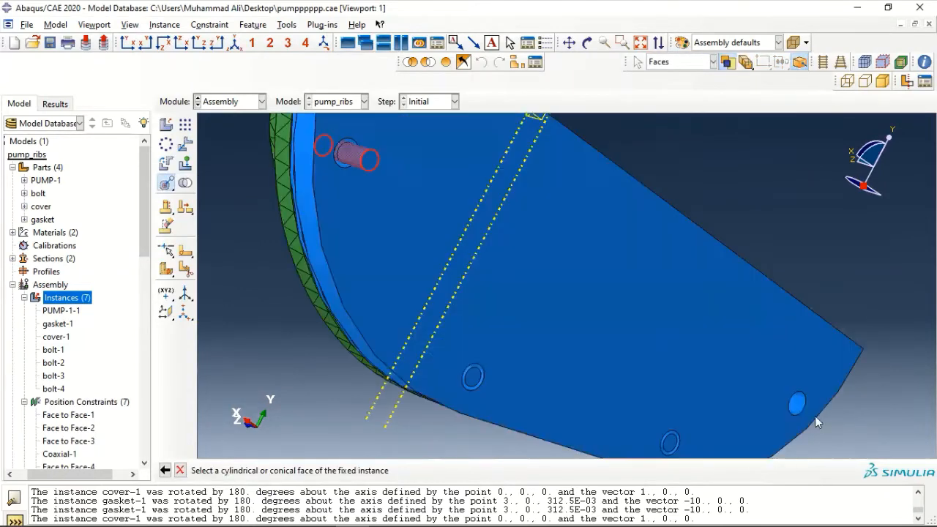
click(781, 415)
click(490, 470)
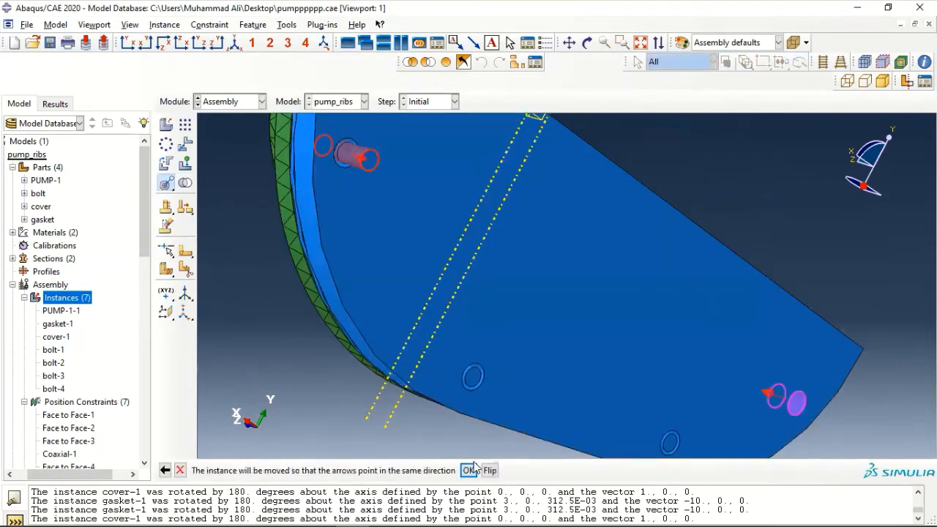
click(468, 470)
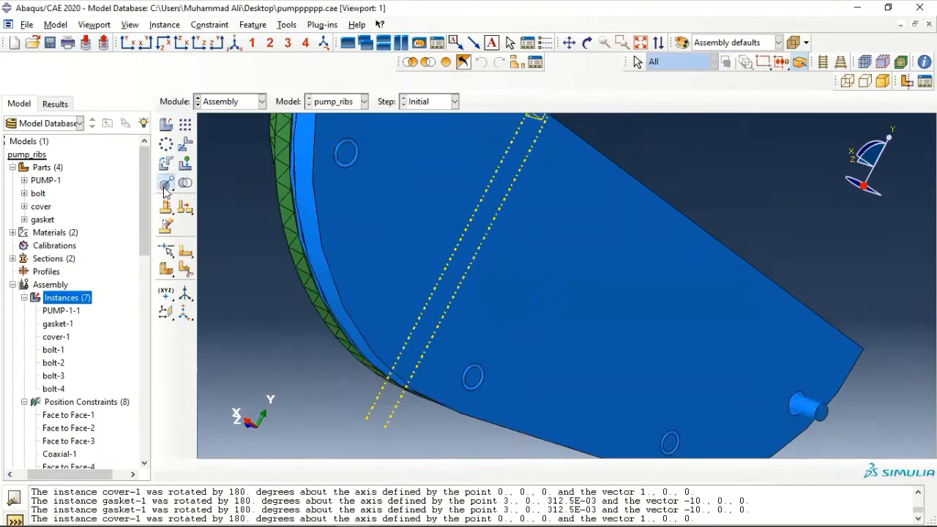
Put bolt-4's end face flush against the cover face at distance 0.0
drag(166, 184, 188, 189)
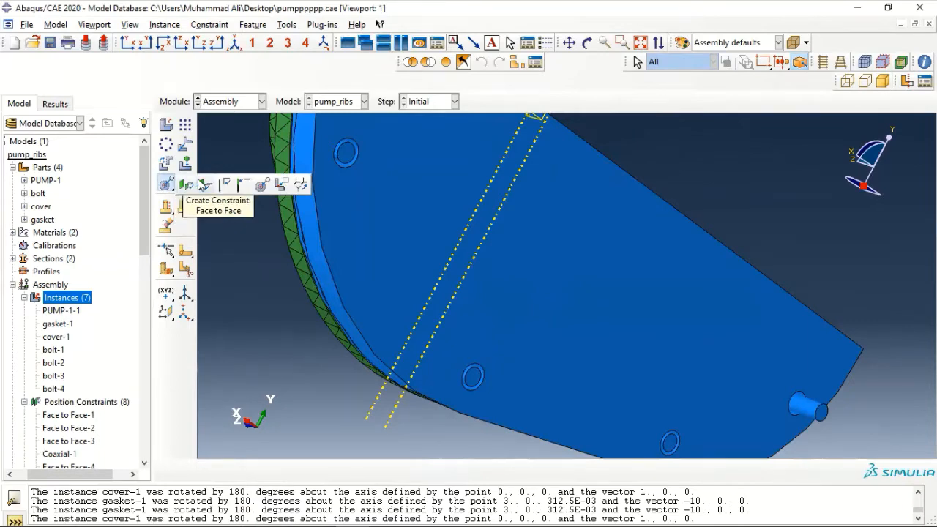
click(202, 184)
scroll(838, 402, down, 2)
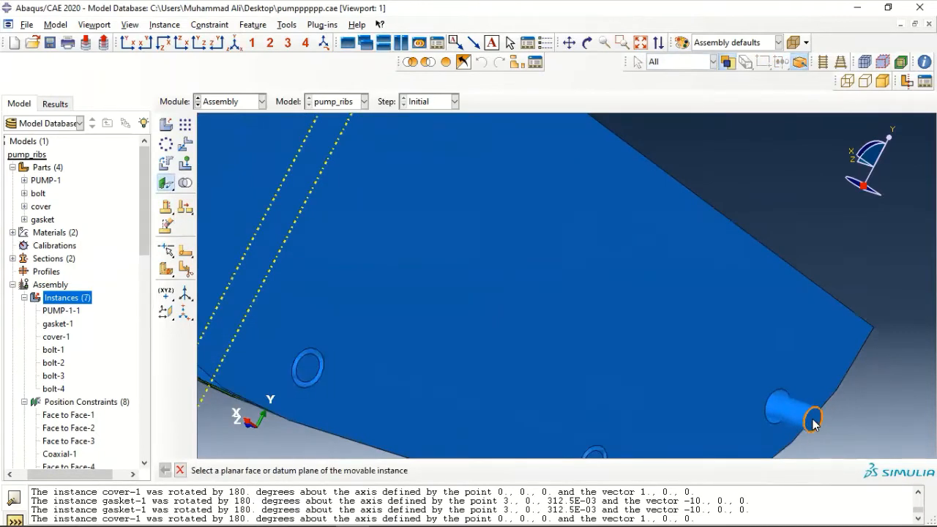
click(812, 418)
click(745, 338)
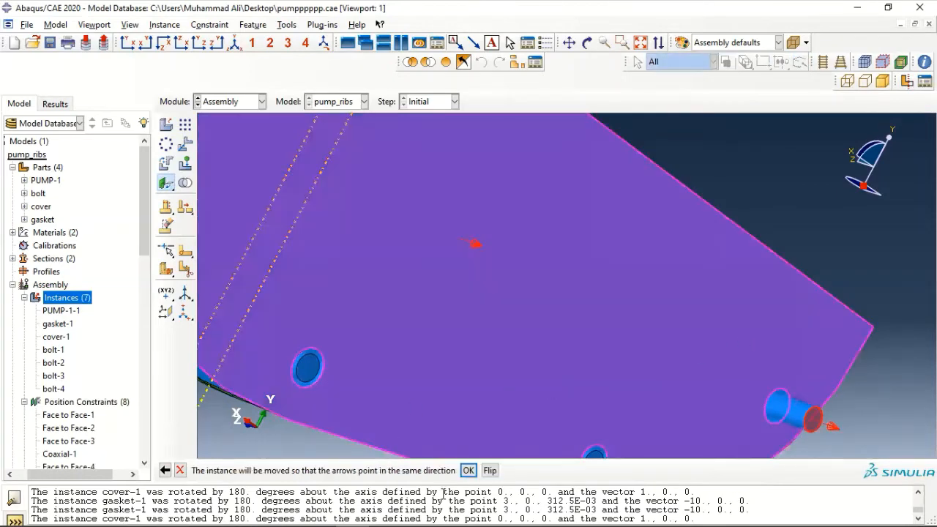
click(468, 470)
key(Return)
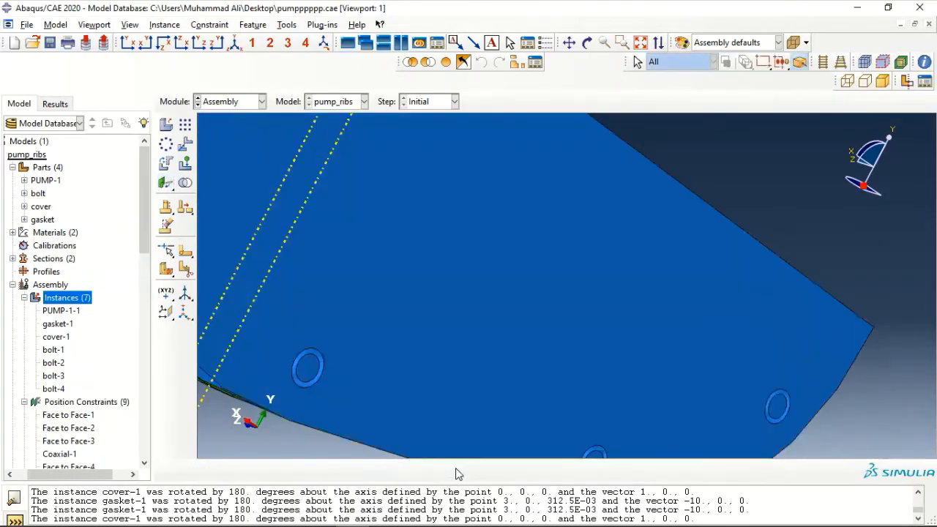
scroll(567, 413, up, 4)
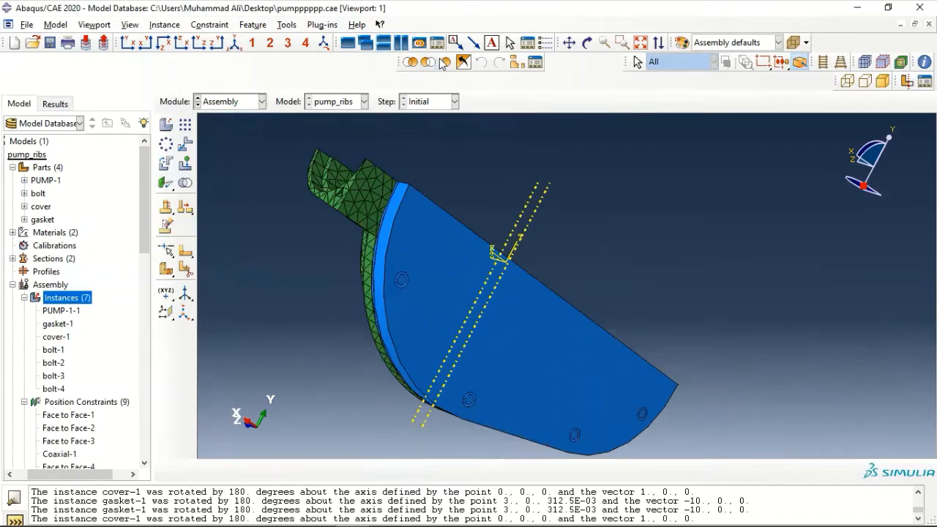
Open PUMP-1's Mesh node in the model tree to show that part alone
click(587, 44)
mouse_move(556, 293)
mouse_down()
mouse_move(571, 339)
mouse_move(618, 260)
mouse_move(529, 317)
mouse_move(553, 344)
mouse_move(589, 333)
mouse_up()
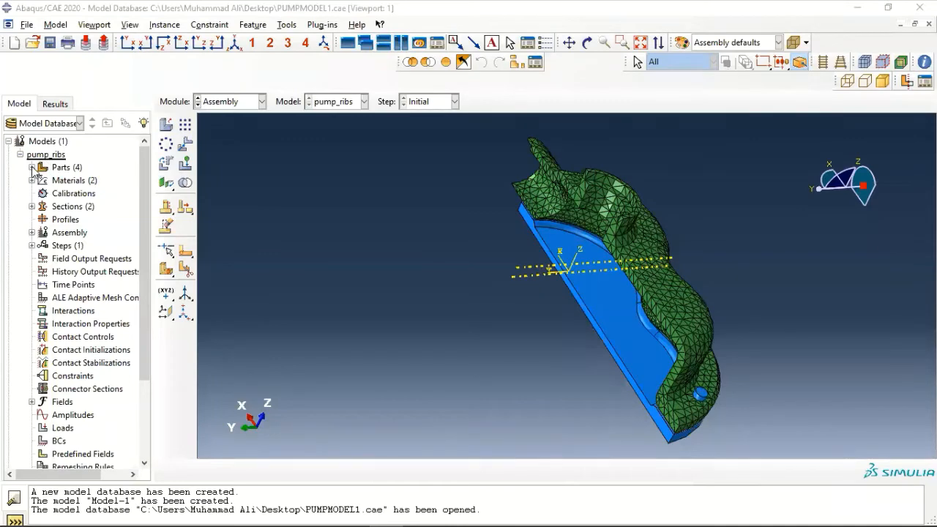
click(32, 167)
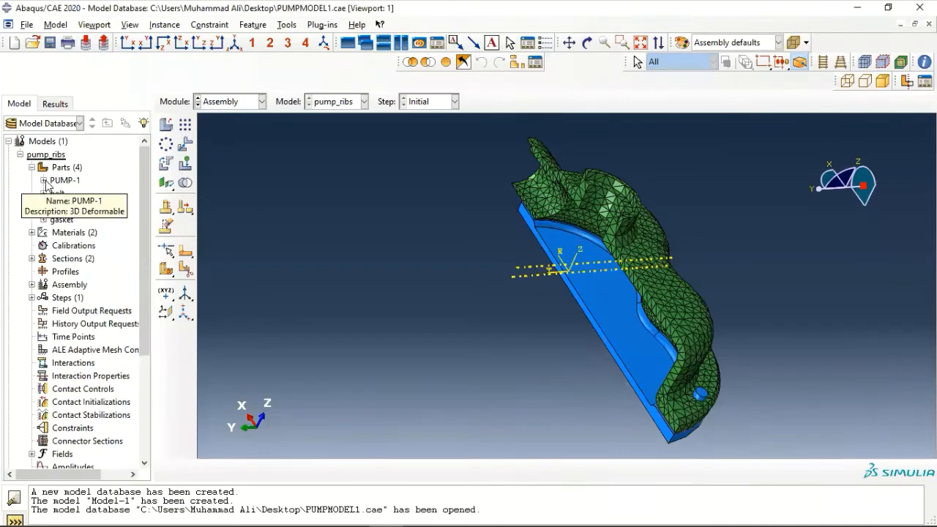
click(44, 180)
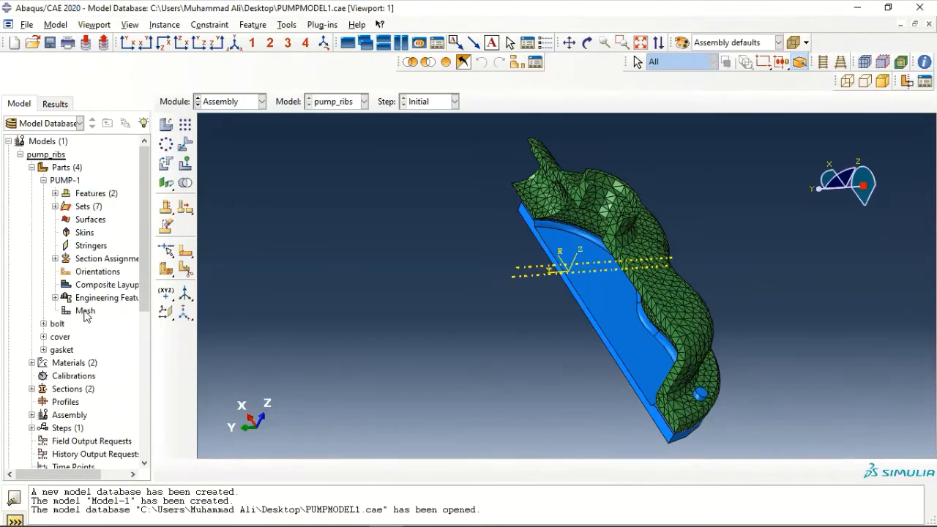
double_click(85, 312)
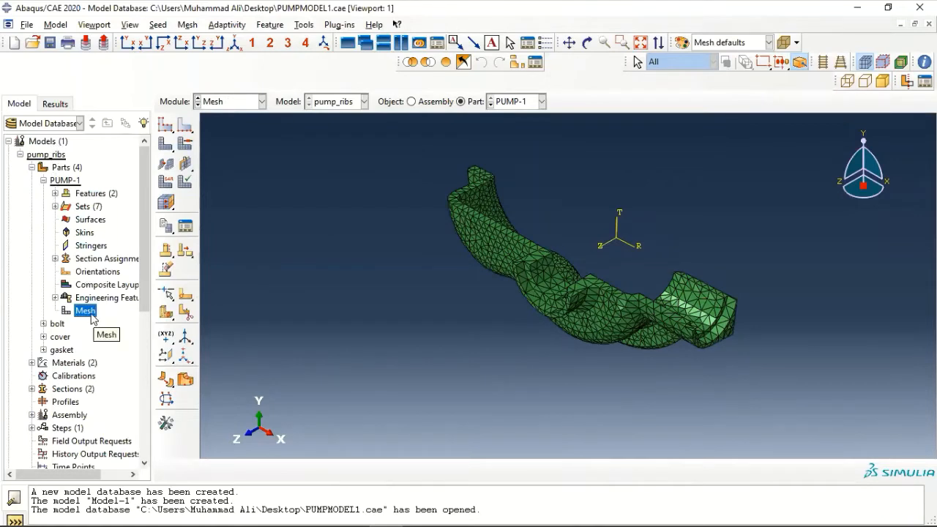
Create element set 'pump-mesh' on PUMP-1 holding all 9806 mesh elements
double_click(86, 207)
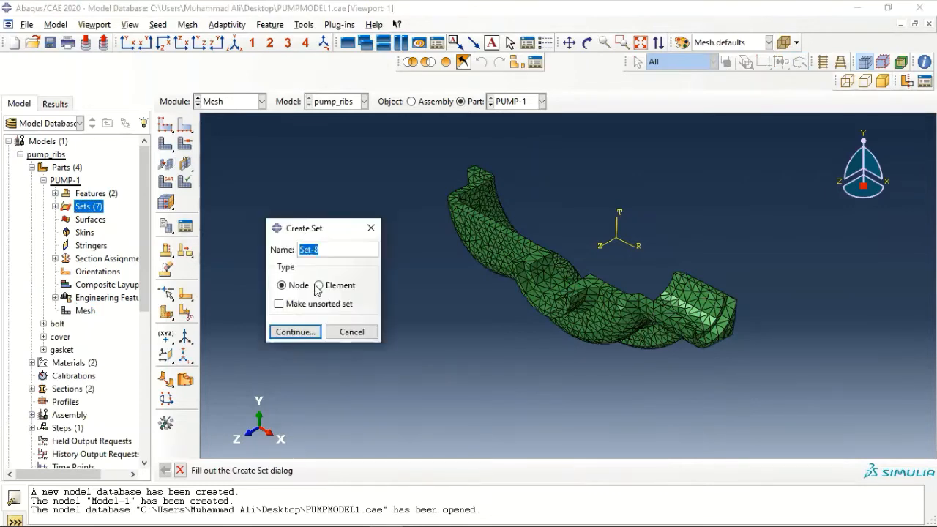
click(319, 285)
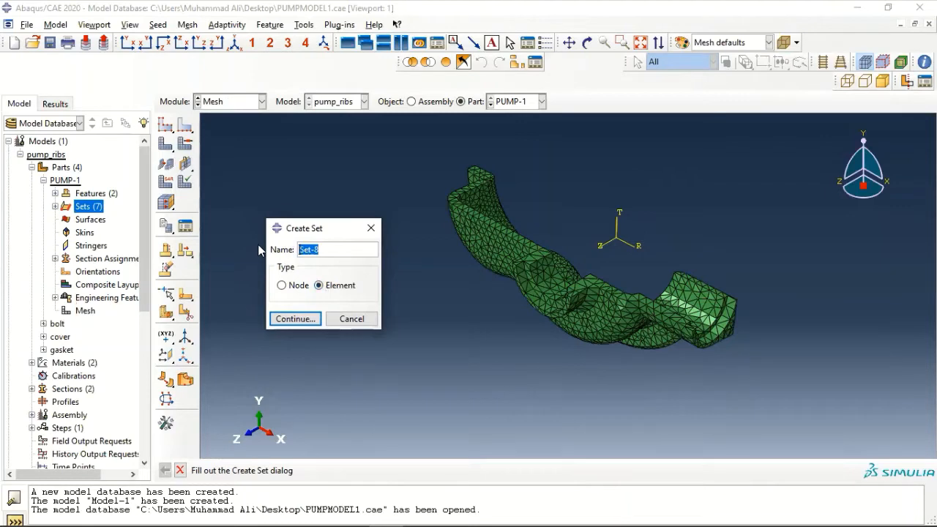
text(pump-mesh)
click(297, 319)
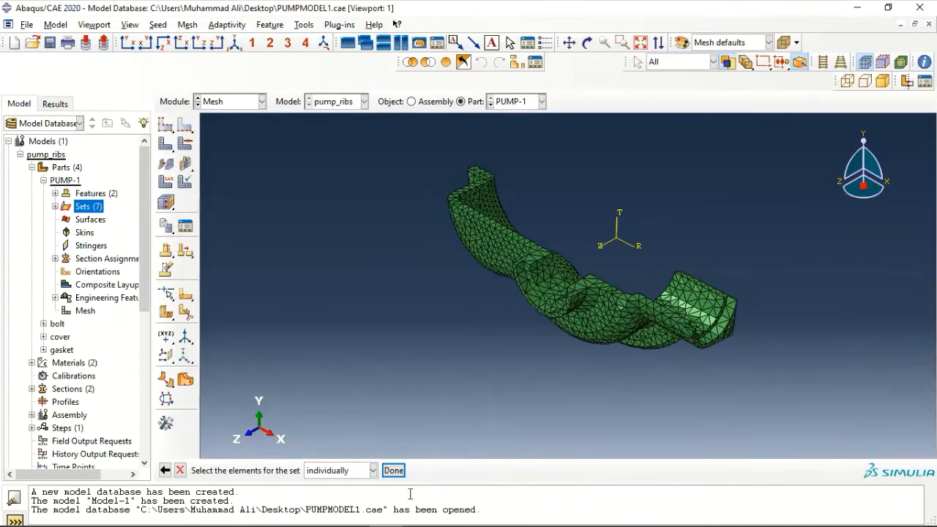
drag(408, 136, 853, 402)
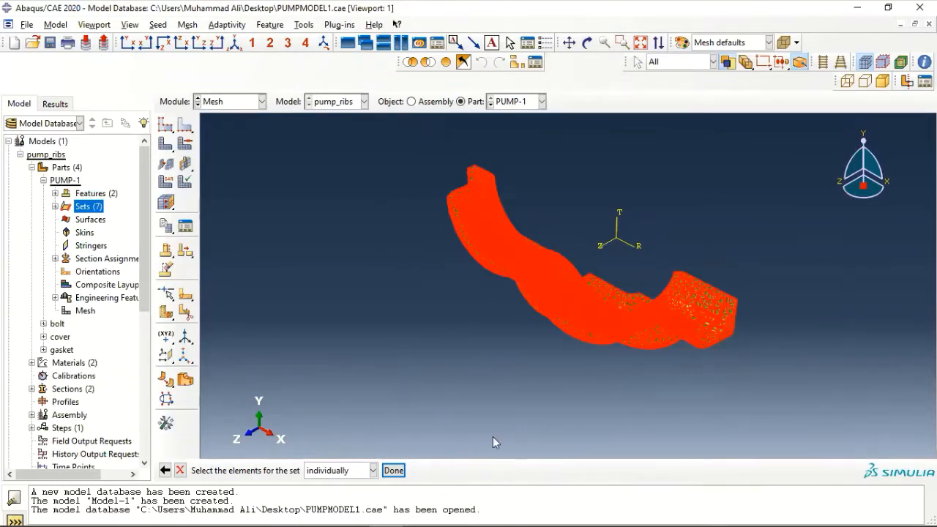
click(393, 471)
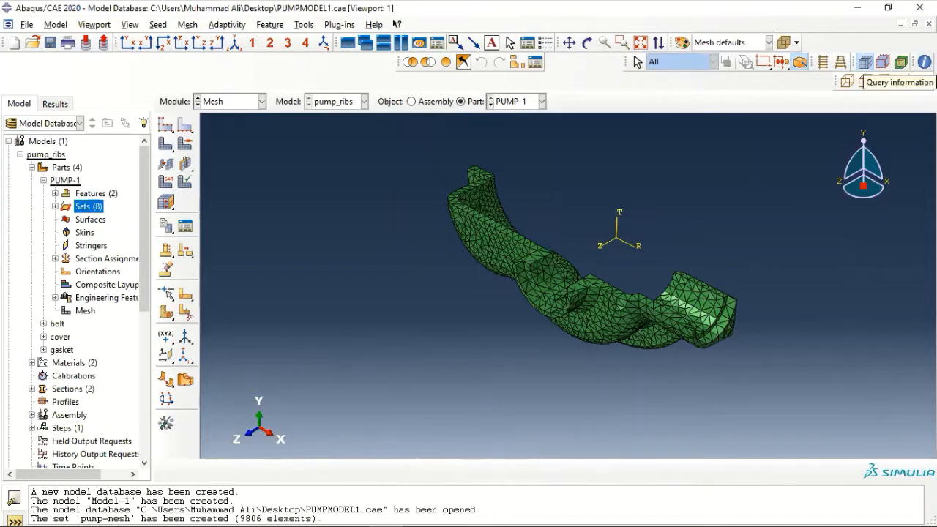
Query a mesh element to confirm element 11312 is a C3D4 linear tetrahedron
click(924, 62)
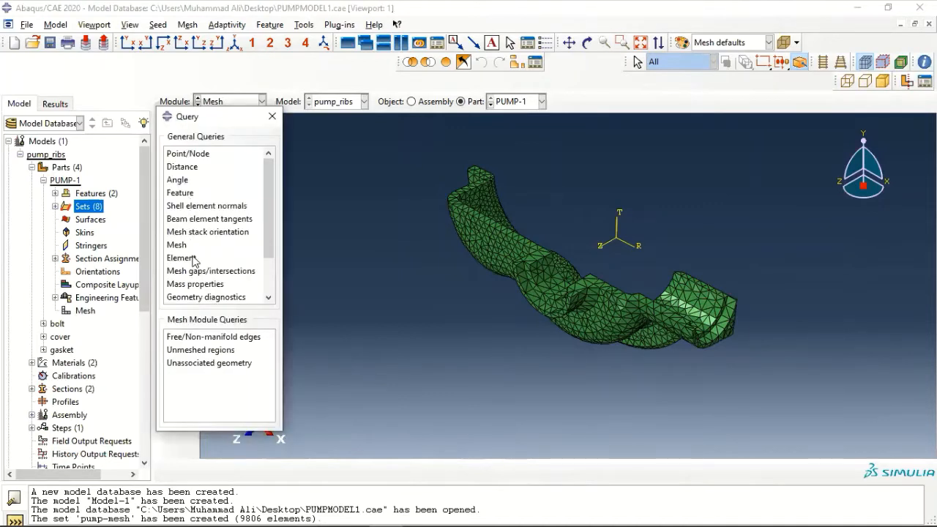
click(194, 261)
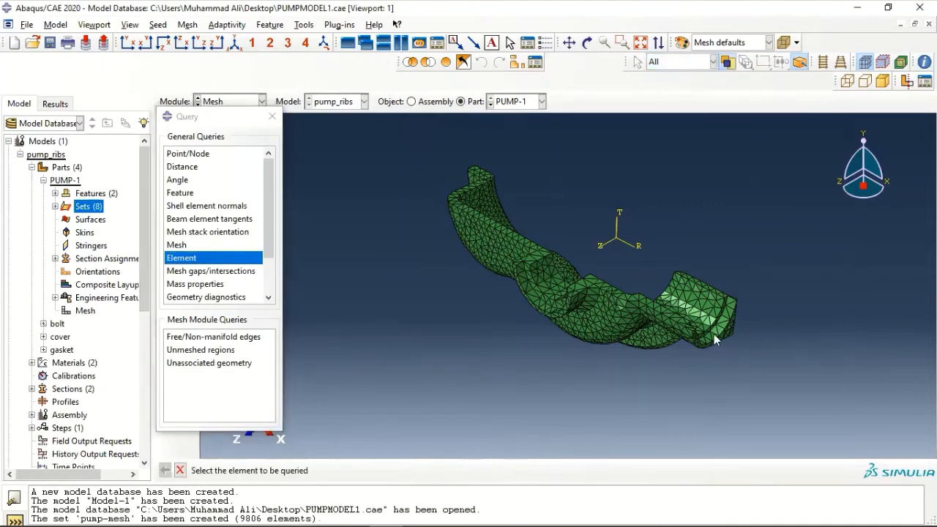
scroll(711, 331, up, 3)
scroll(709, 328, up, 2)
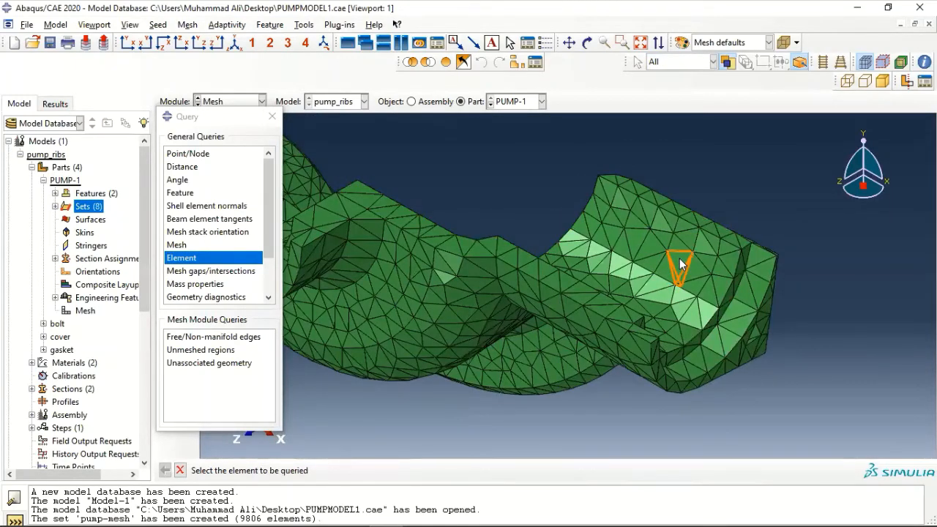
click(634, 246)
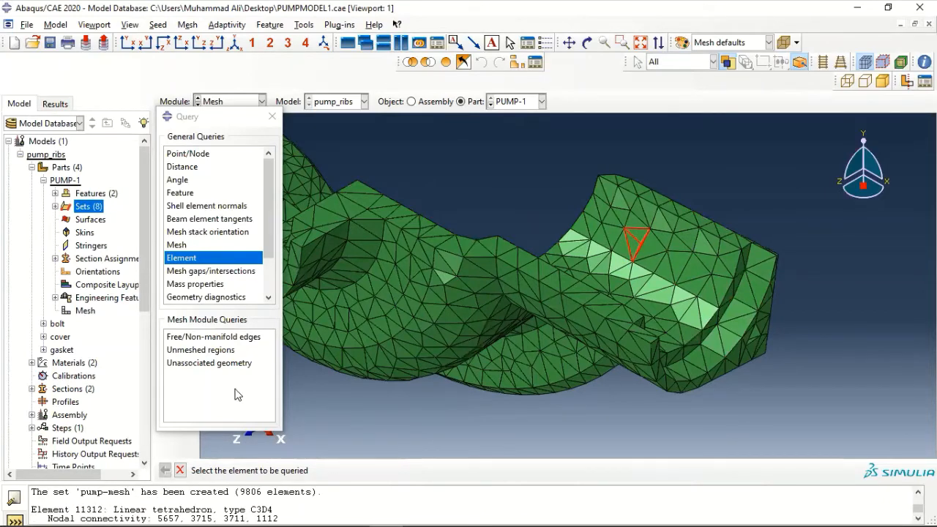
triple_click(275, 506)
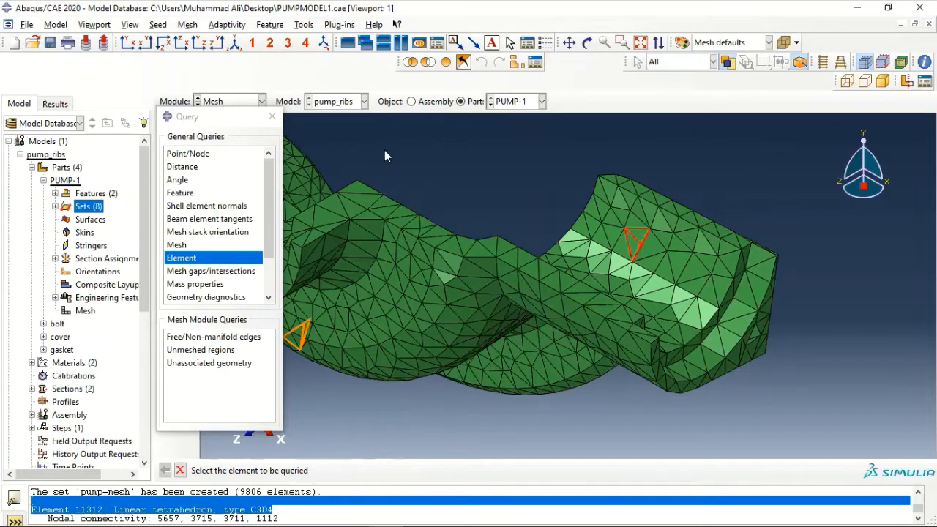
click(272, 116)
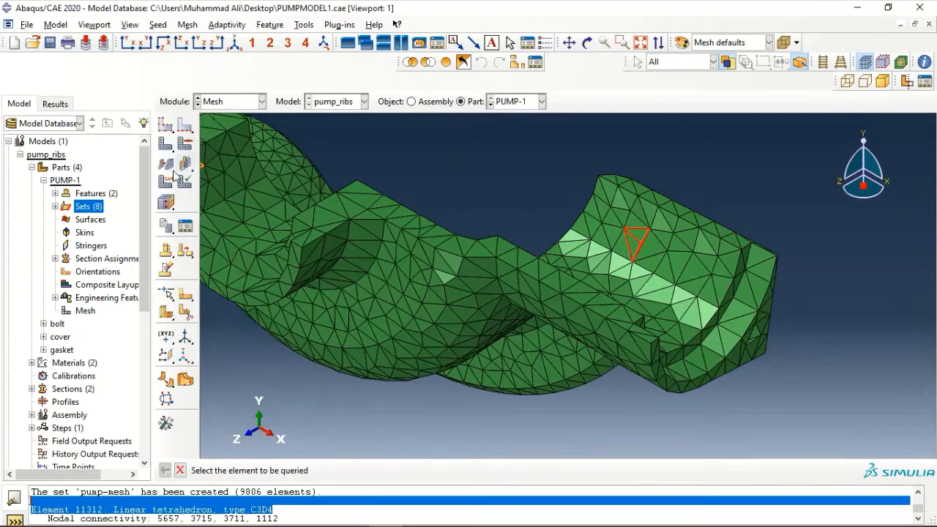
Pick the pump-mesh set as the region for element type assignment
click(168, 183)
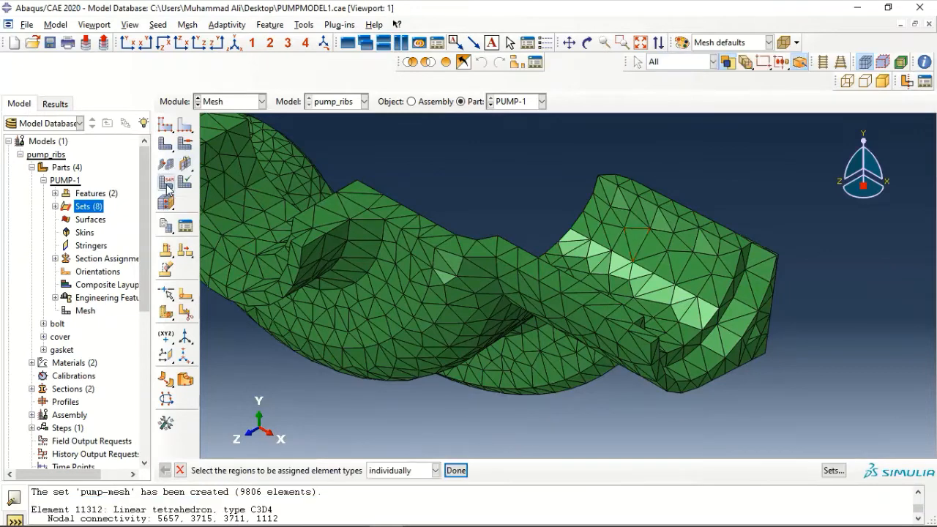
scroll(366, 202, up, 7)
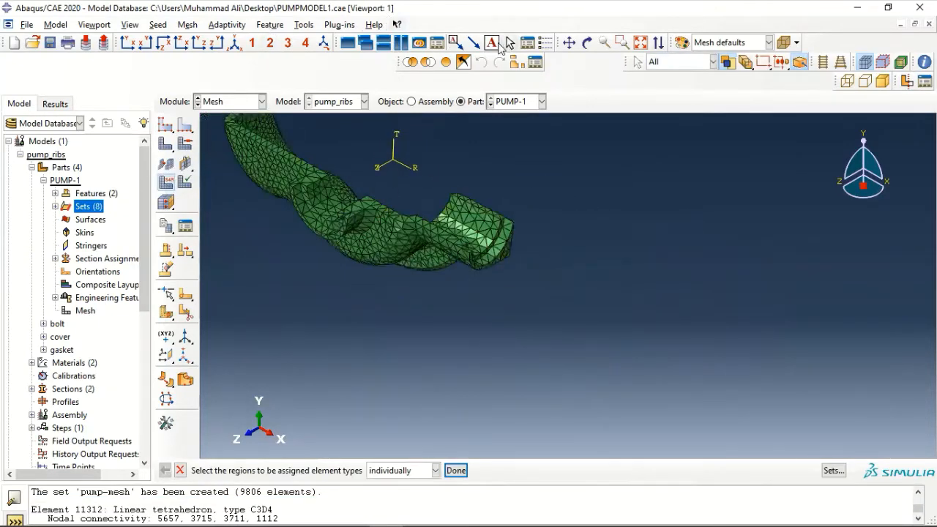
click(570, 43)
drag(456, 155, 588, 242)
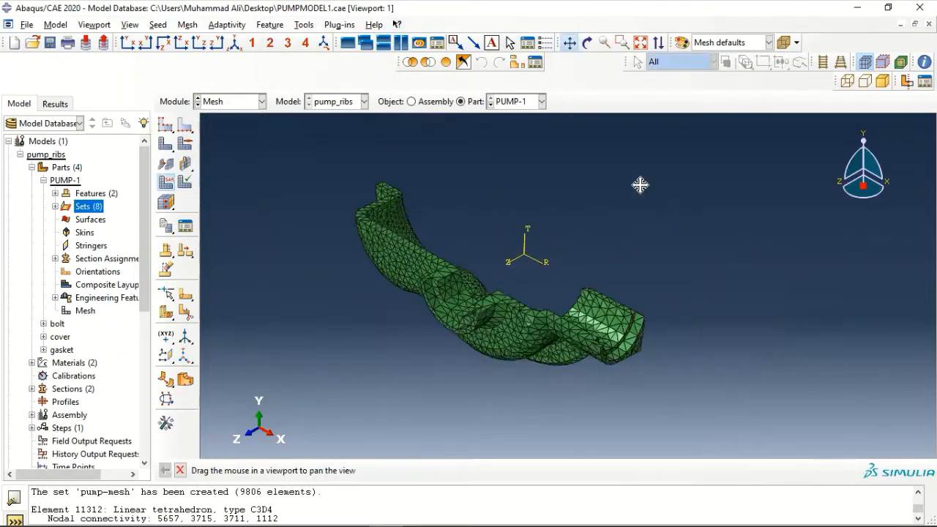
middle_click(685, 313)
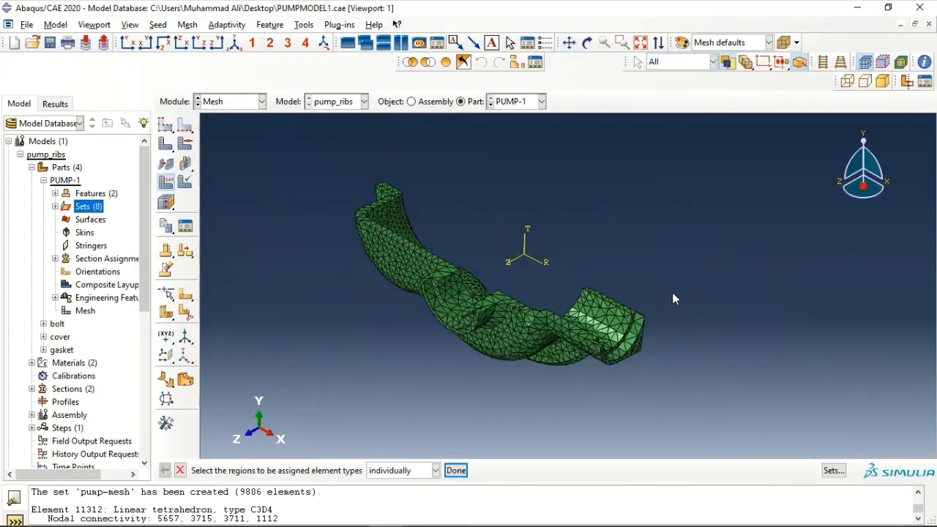
click(828, 472)
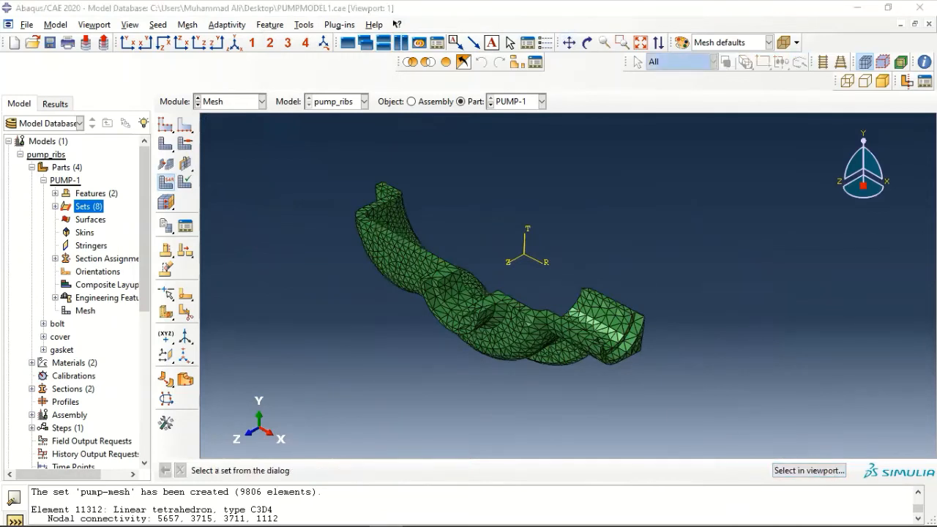
scroll(268, 254, down, 2)
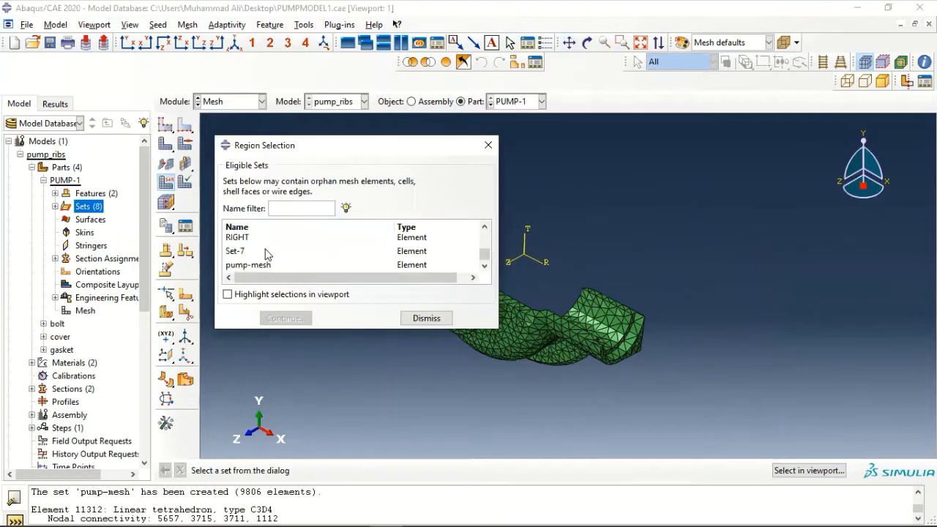
click(271, 265)
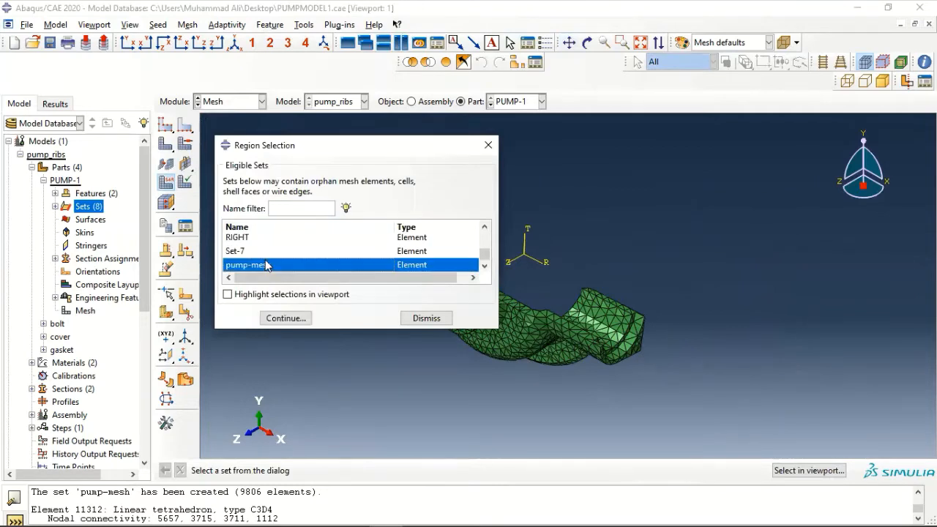
click(286, 318)
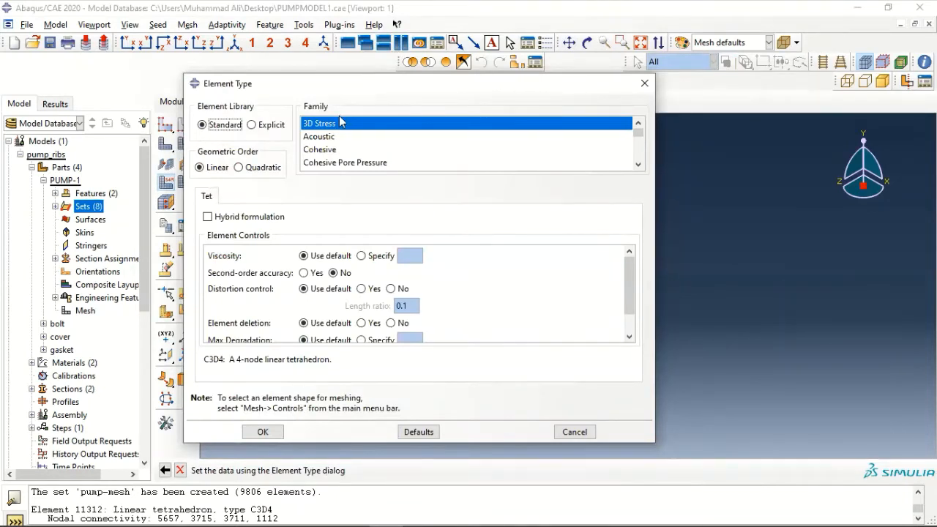
Assign quadratic order with modified formulation, giving C3D10M tetrahedral elements
click(239, 167)
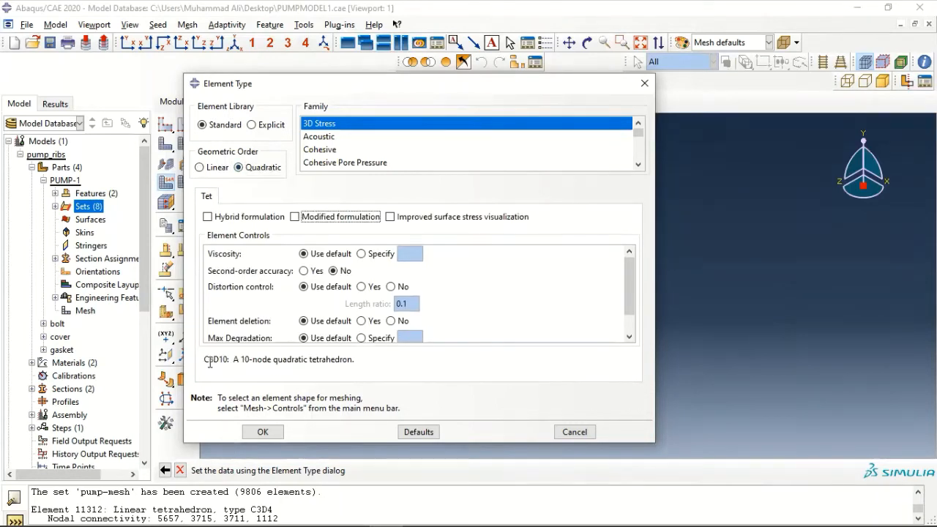
drag(205, 361, 227, 364)
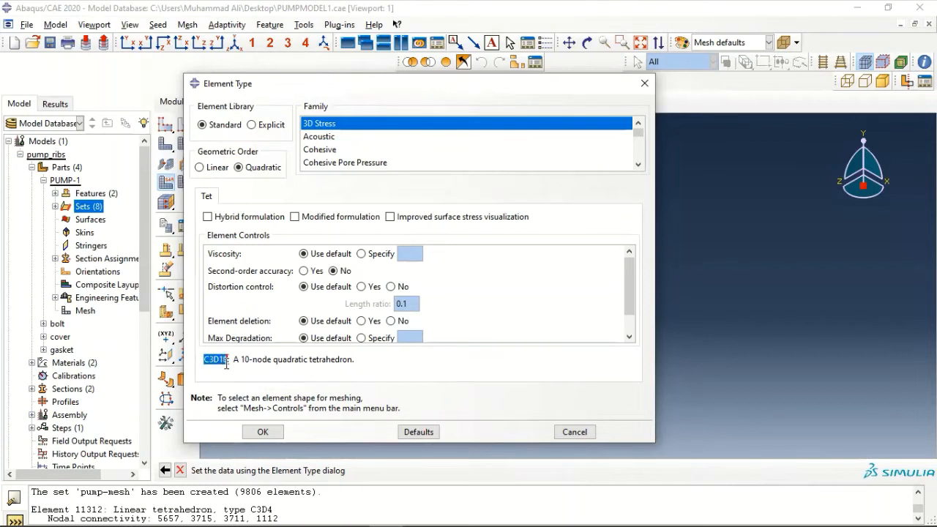
click(294, 216)
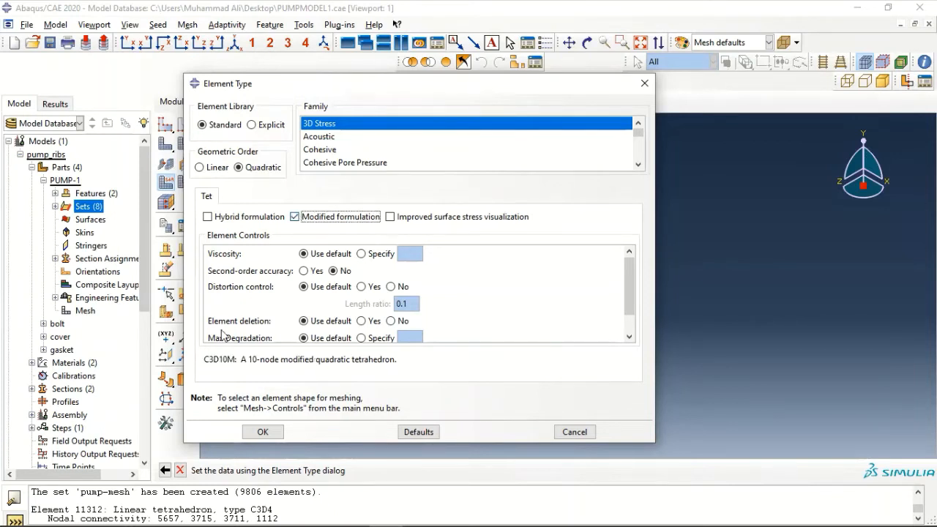
drag(206, 361, 235, 364)
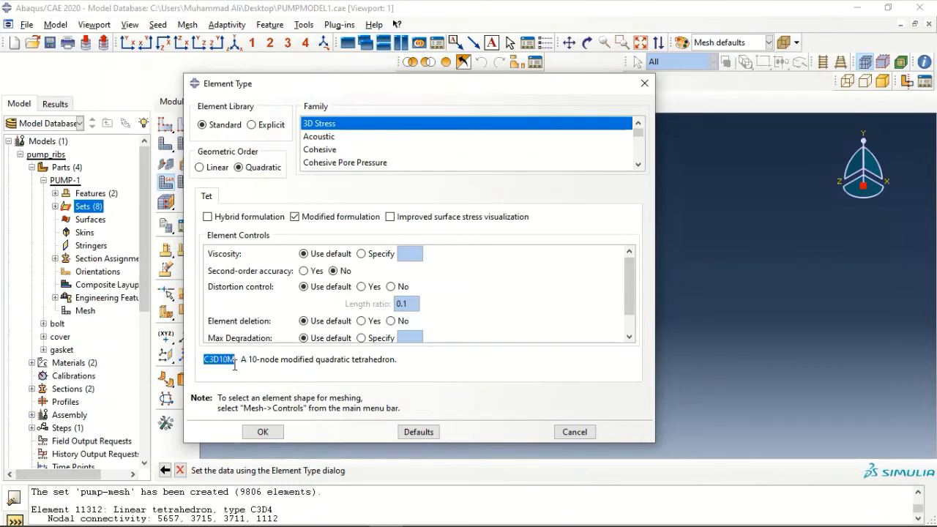
click(266, 432)
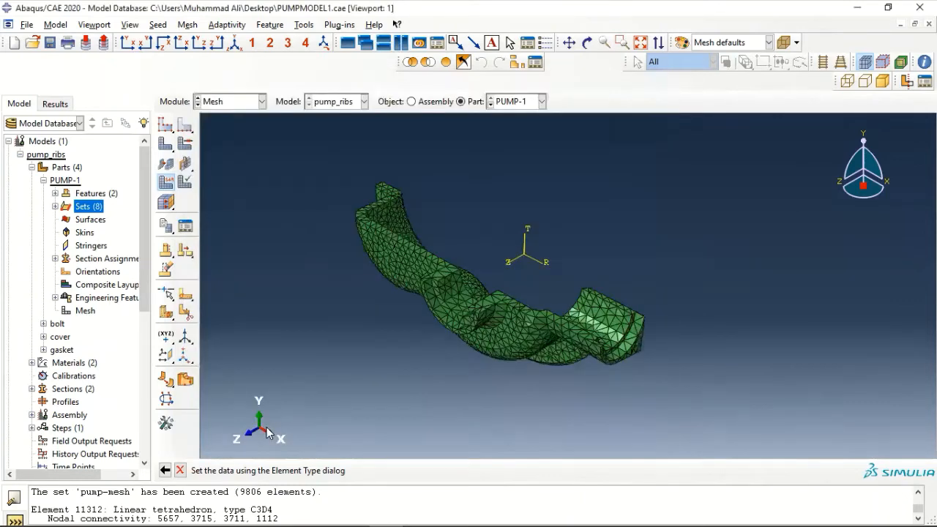
click(419, 320)
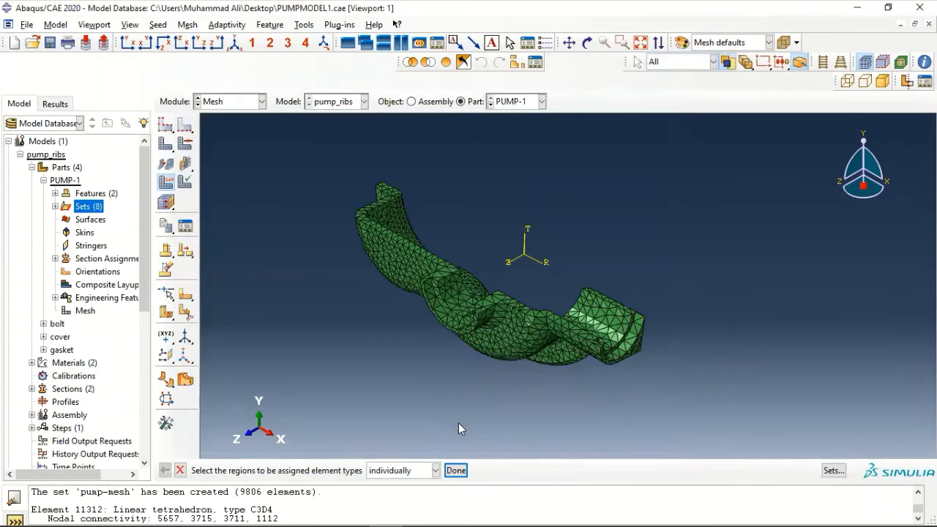
click(455, 470)
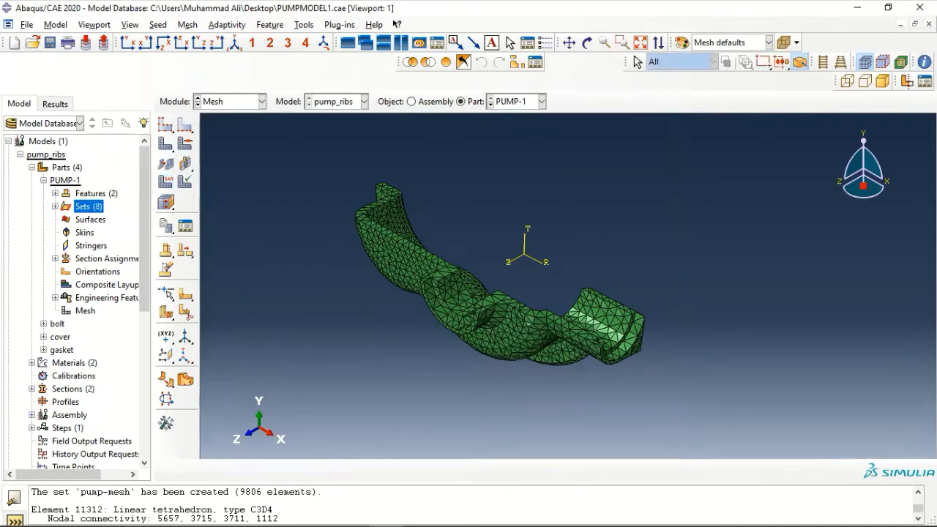
Query body element 9702, confirm its type is C3D10M, then close the query
click(924, 61)
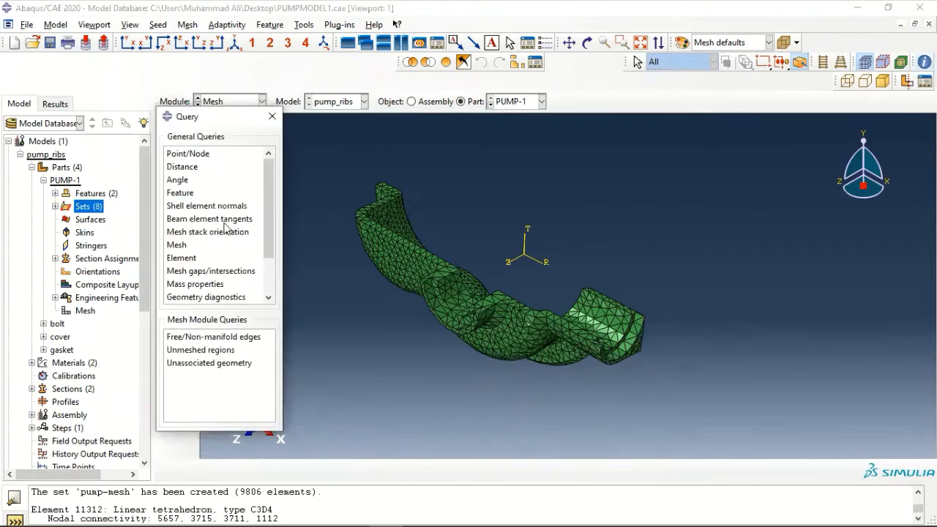
click(192, 258)
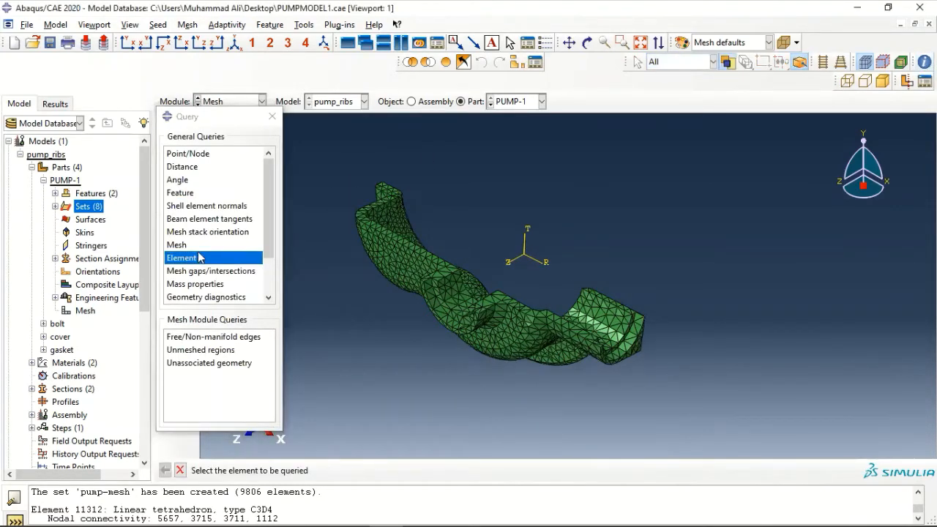
scroll(615, 289, up, 3)
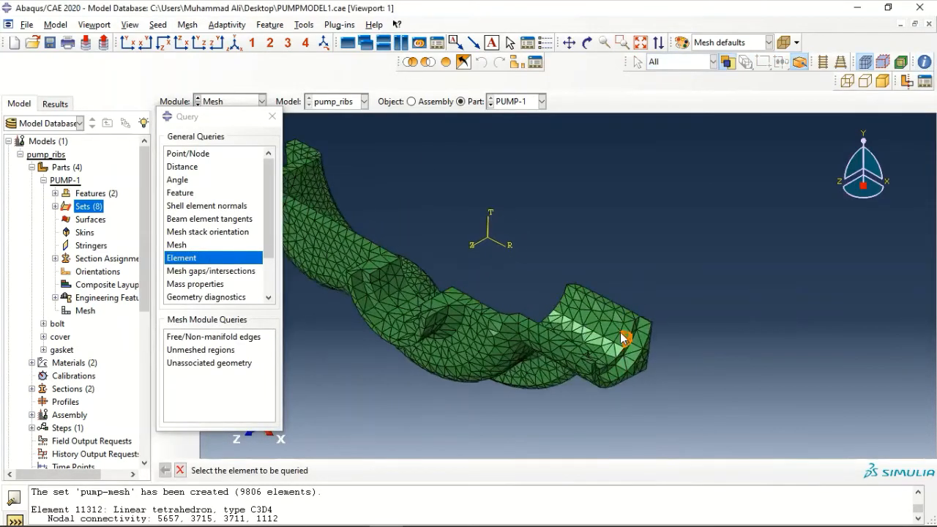
click(614, 327)
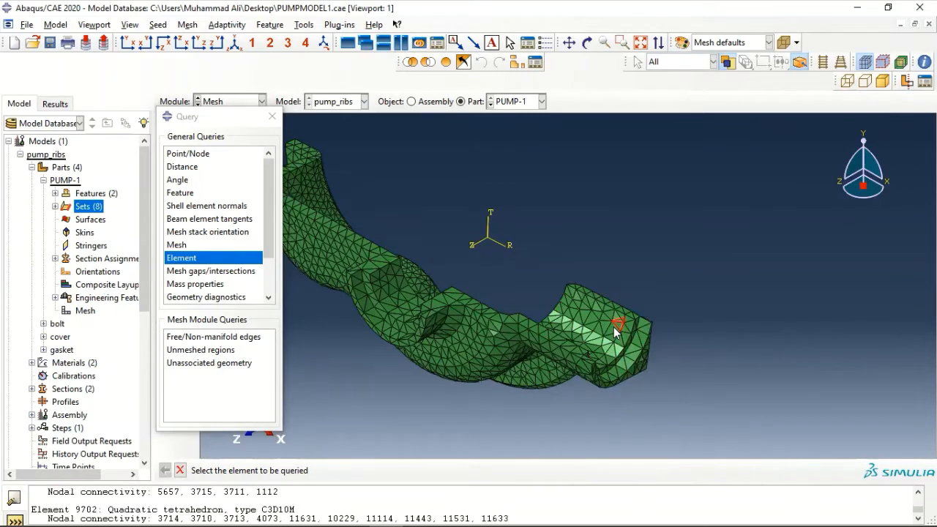
drag(261, 510, 298, 508)
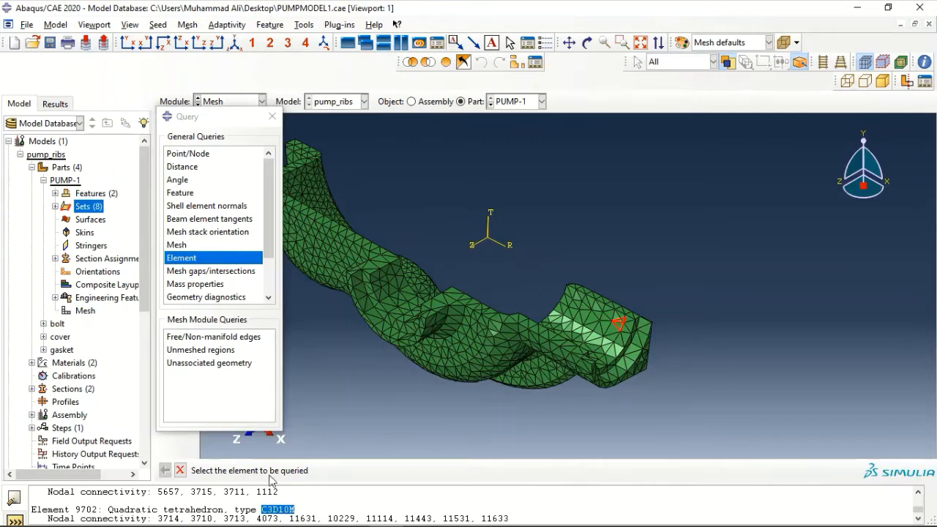
click(272, 116)
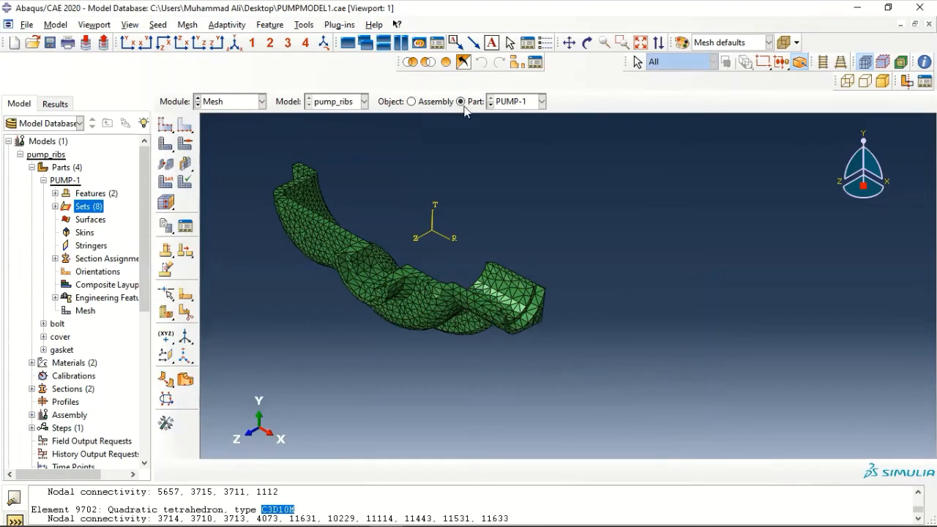
Display the bolt part and select all its edges for local seeding
click(517, 101)
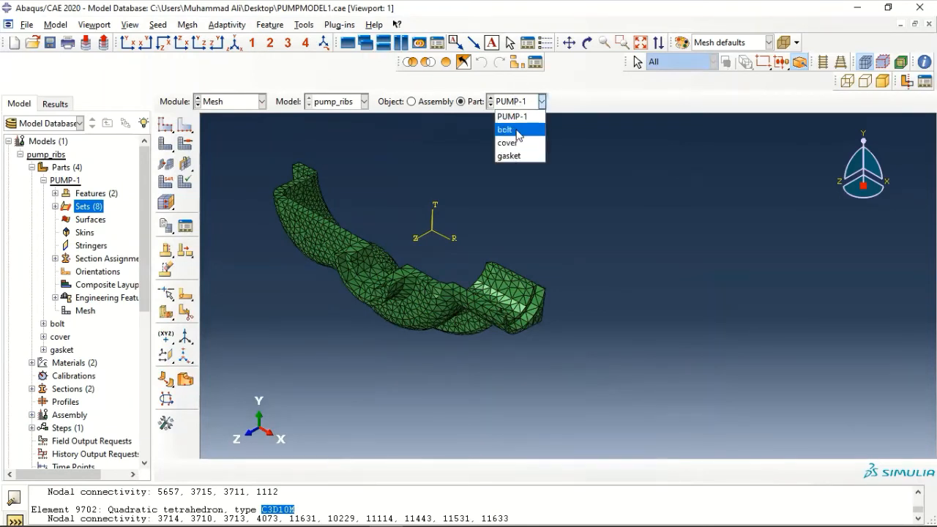
click(517, 131)
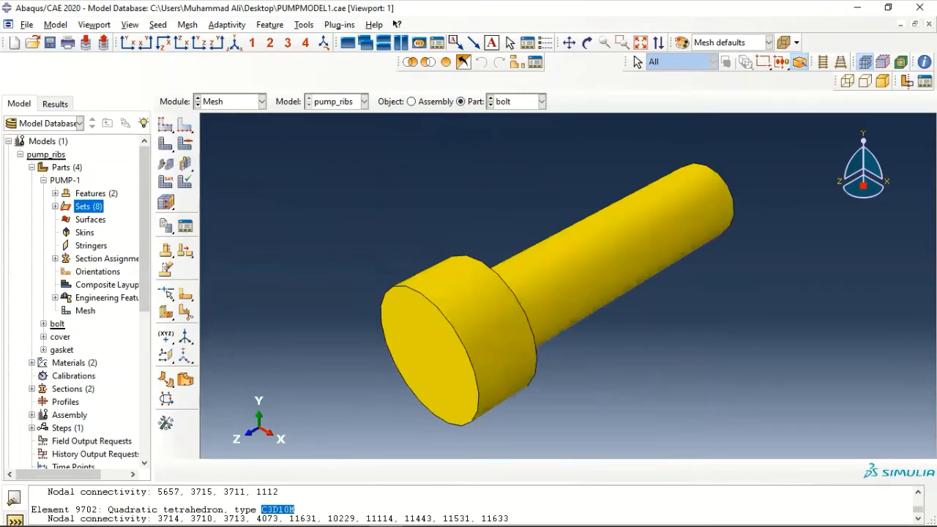
click(185, 124)
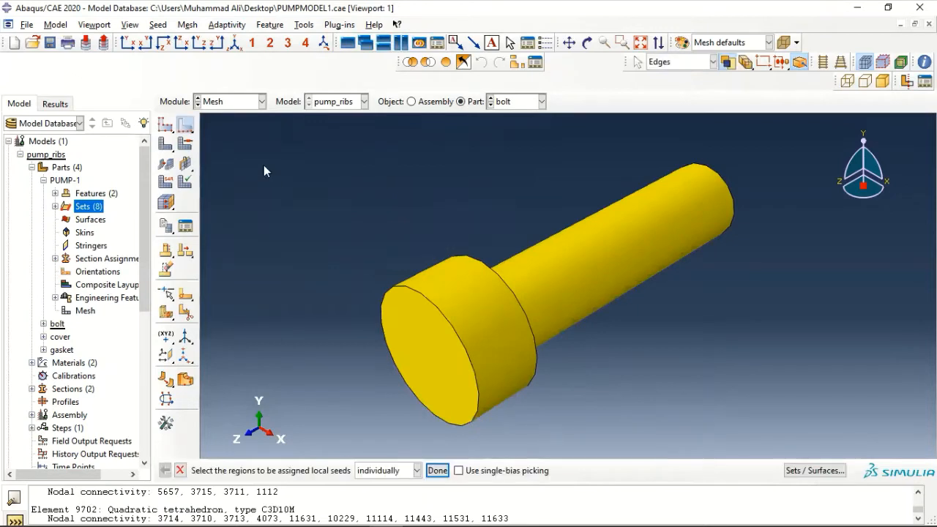
click(158, 24)
click(164, 52)
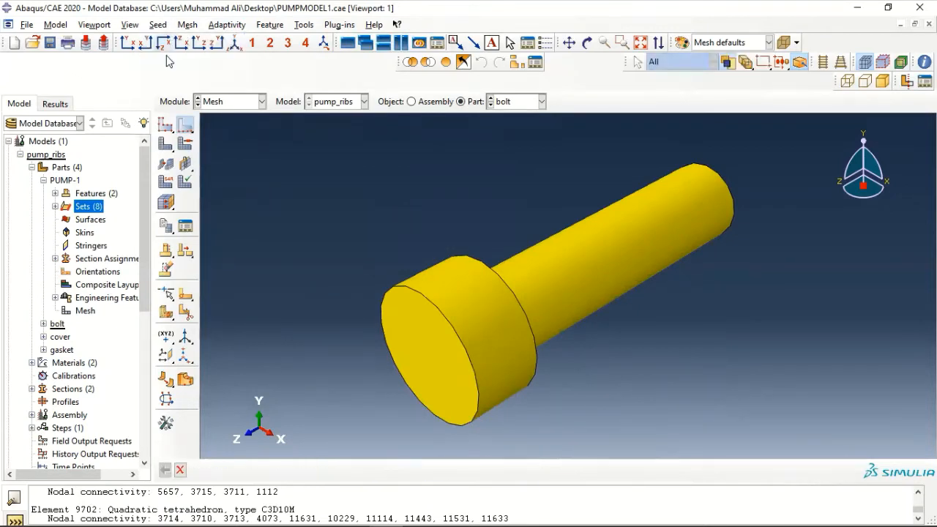
drag(752, 140, 334, 435)
click(437, 470)
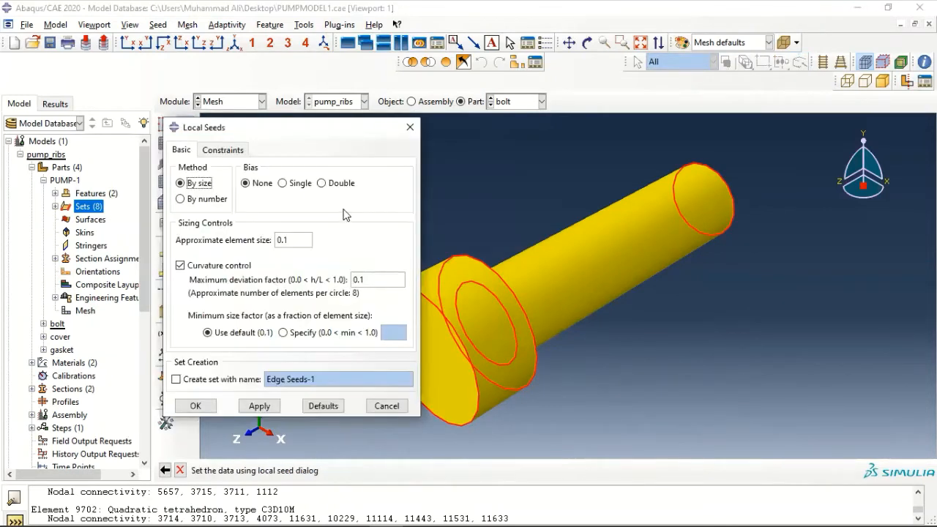
Seed the bolt edges by number, changing the element count from 4 to 8
click(194, 200)
double_click(276, 240)
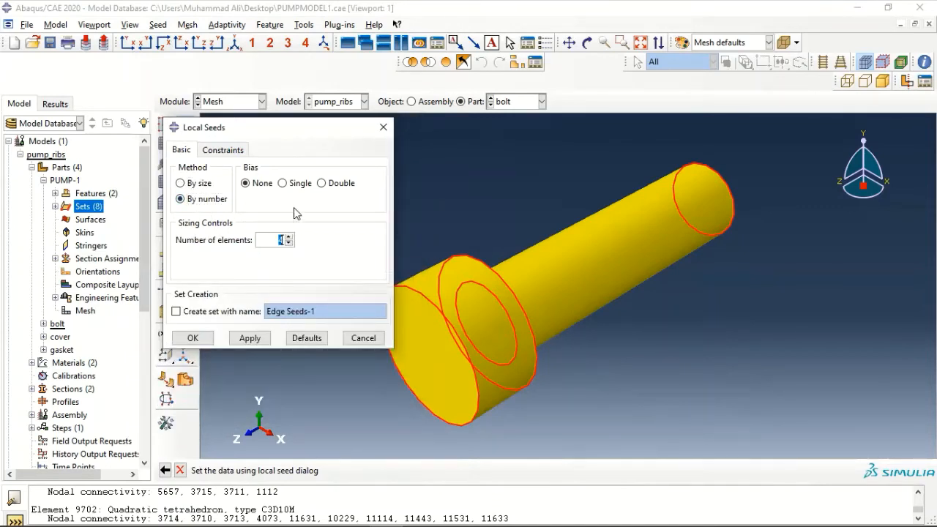
key(BackSpace)
text(8)
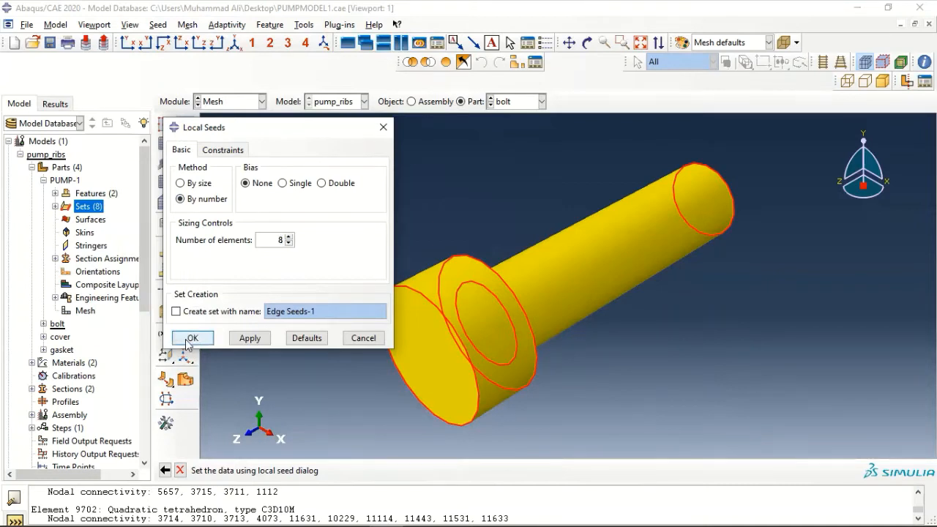
click(193, 338)
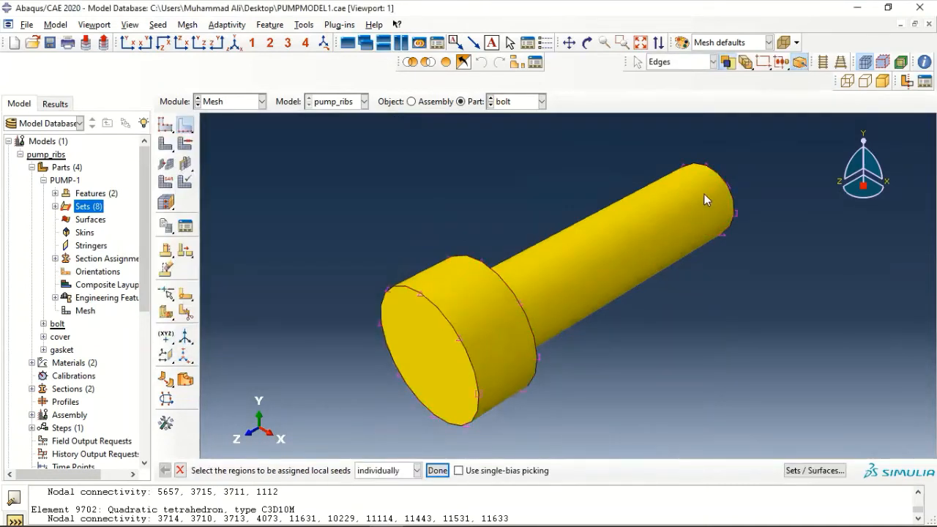
Reselect the bolt edges to check the 8-element seeds, closing without changes
drag(754, 152, 304, 417)
click(437, 471)
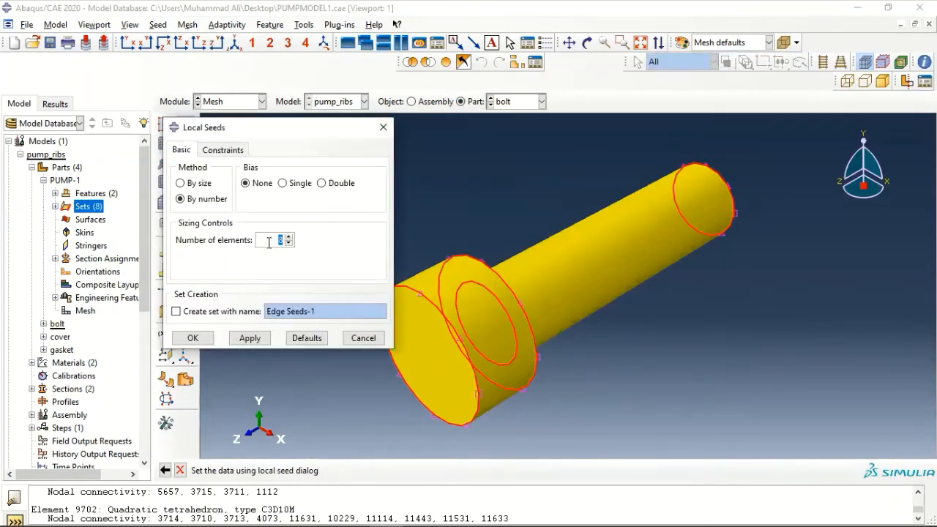
click(382, 128)
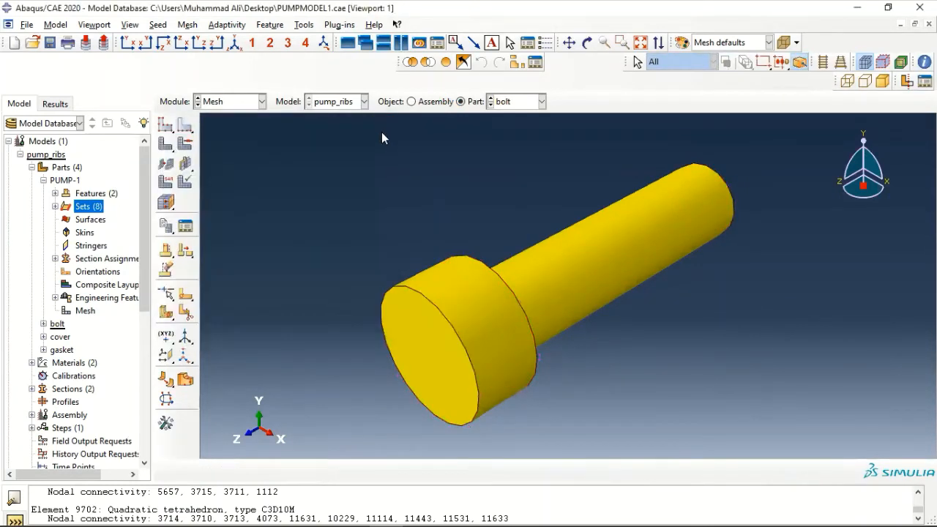
Apply hex sweep mesh controls with the medial axis algorithm to the bolt
click(186, 25)
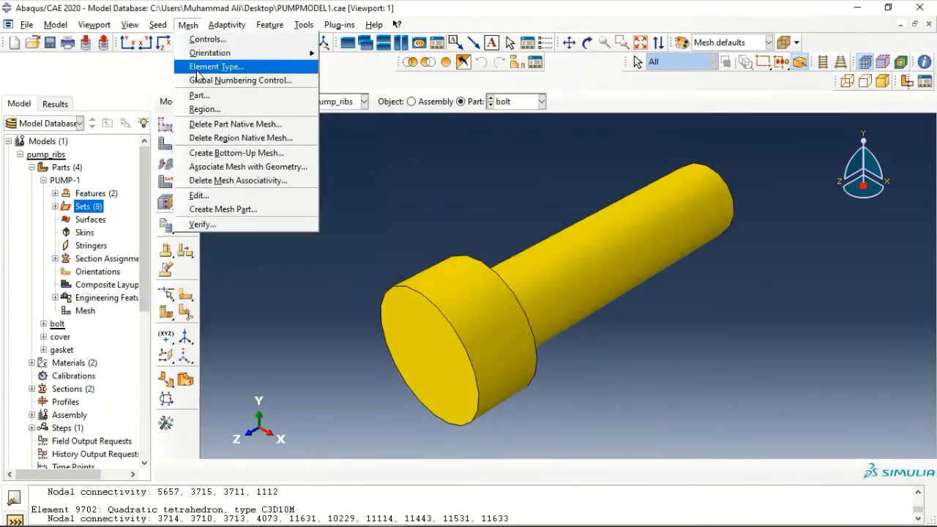
click(204, 39)
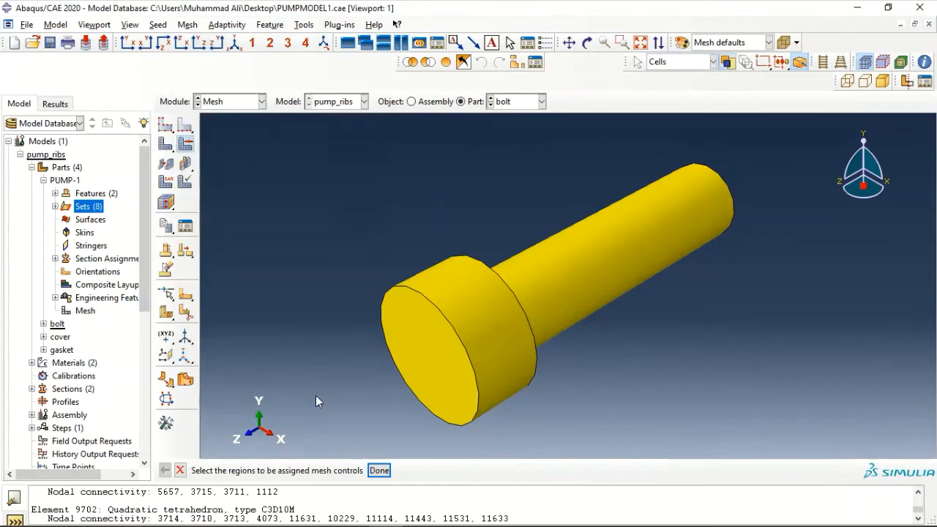
drag(297, 170, 757, 441)
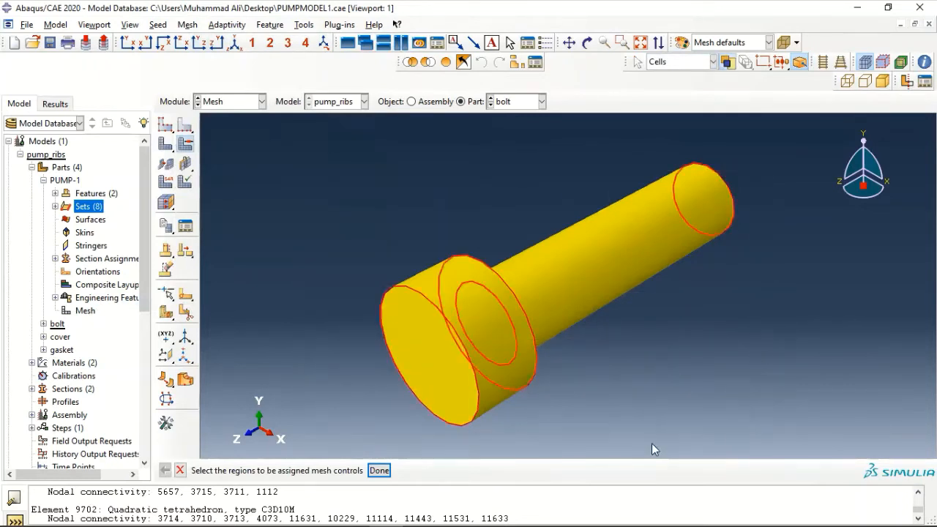
click(379, 470)
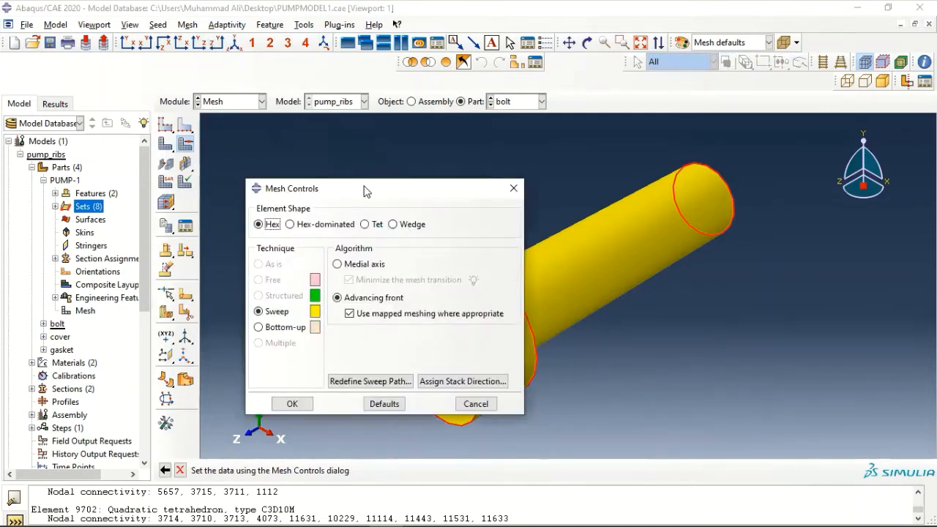
click(337, 265)
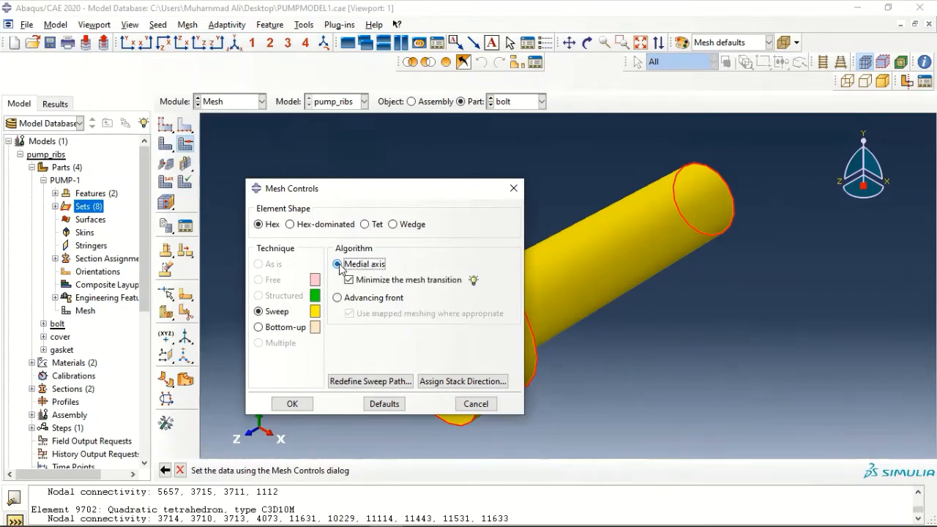
click(290, 403)
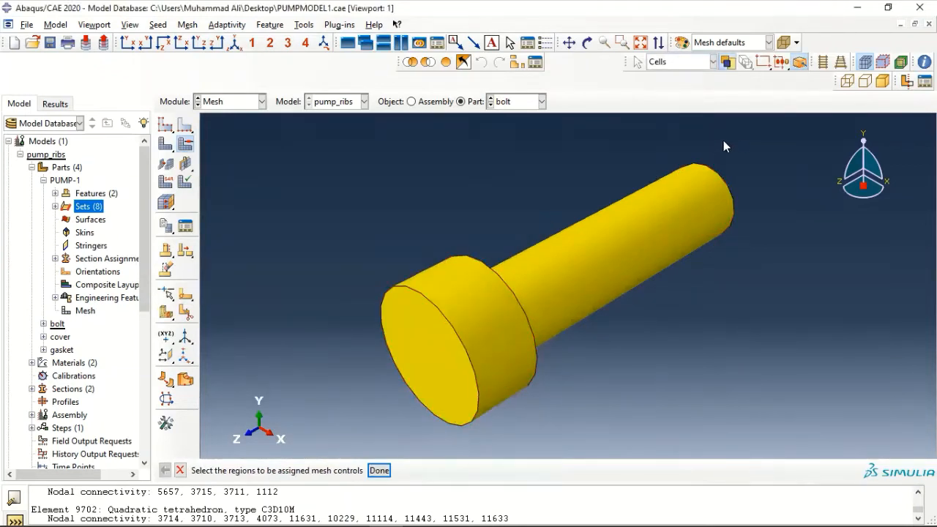
Reselect the bolt to review its mesh controls, then close them
drag(732, 139, 324, 464)
click(379, 471)
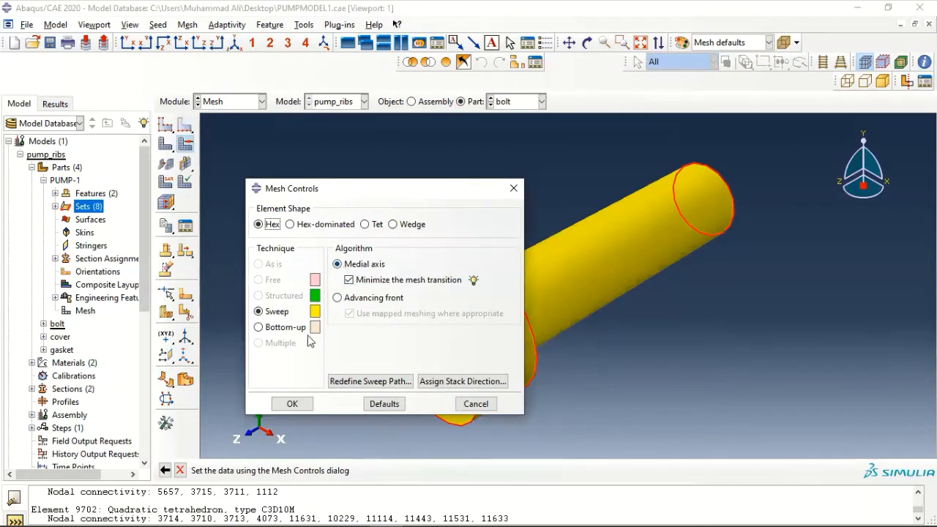
click(294, 405)
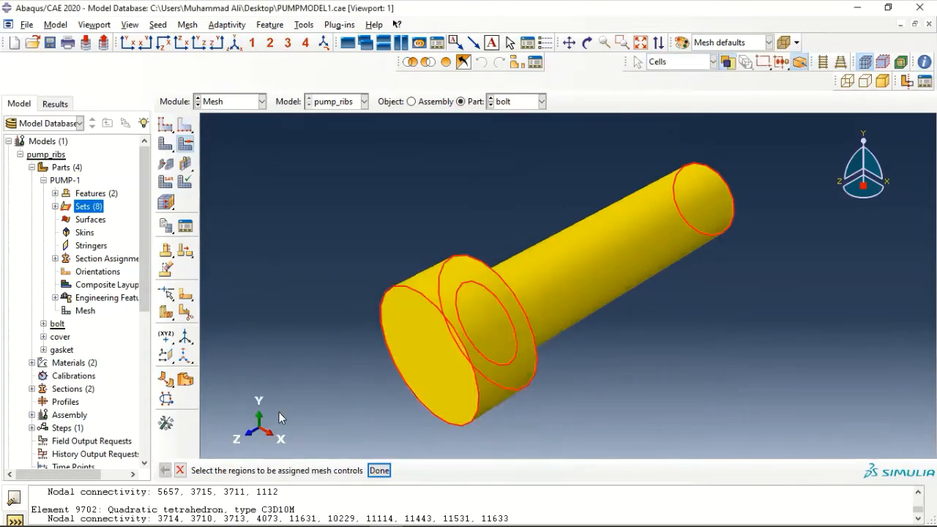
Select the whole bolt and switch its element type to C3D8I incompatible modes
click(185, 25)
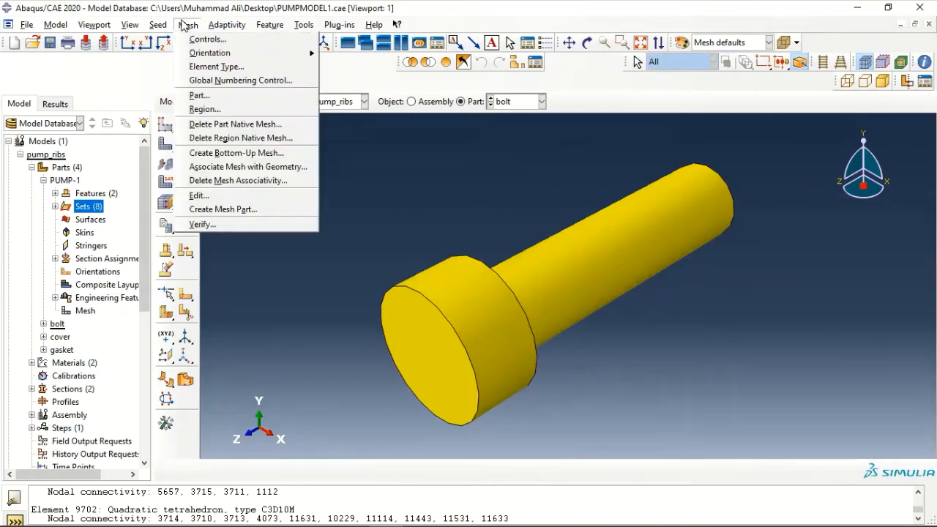
click(198, 66)
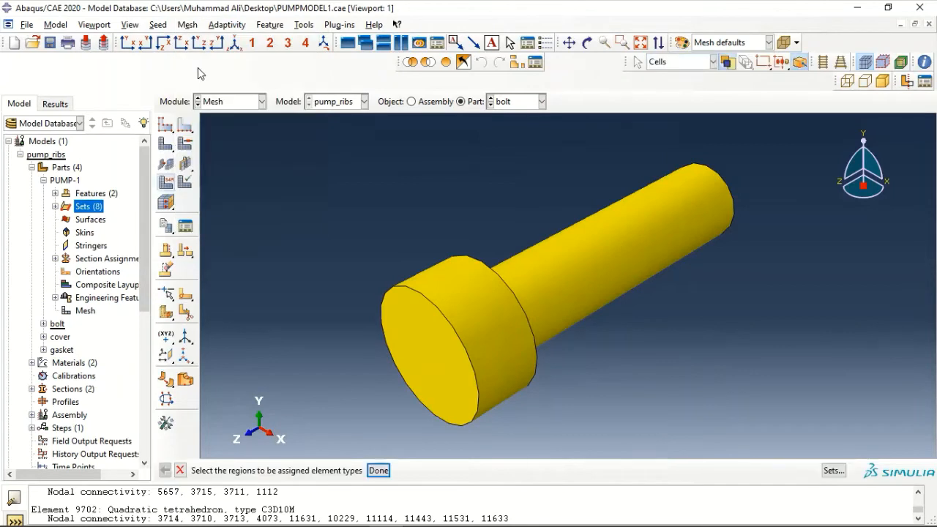
drag(341, 125, 753, 439)
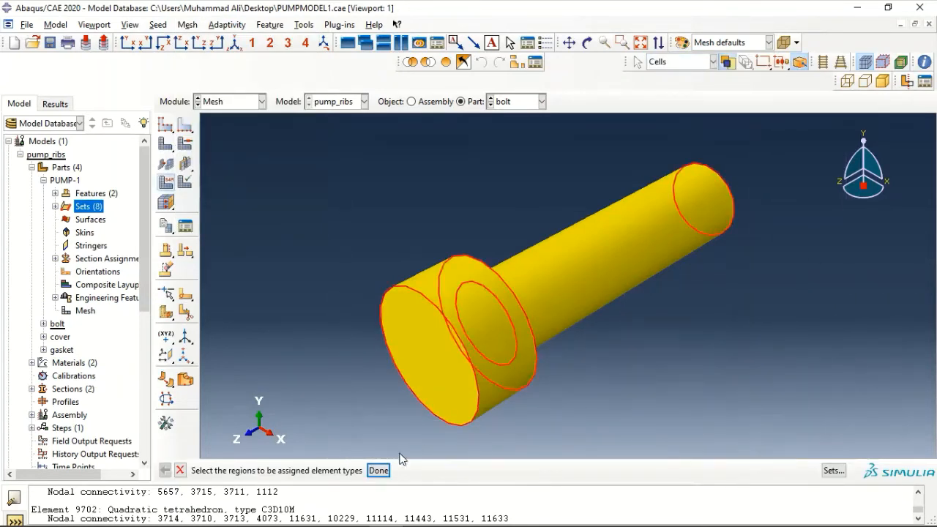
click(379, 470)
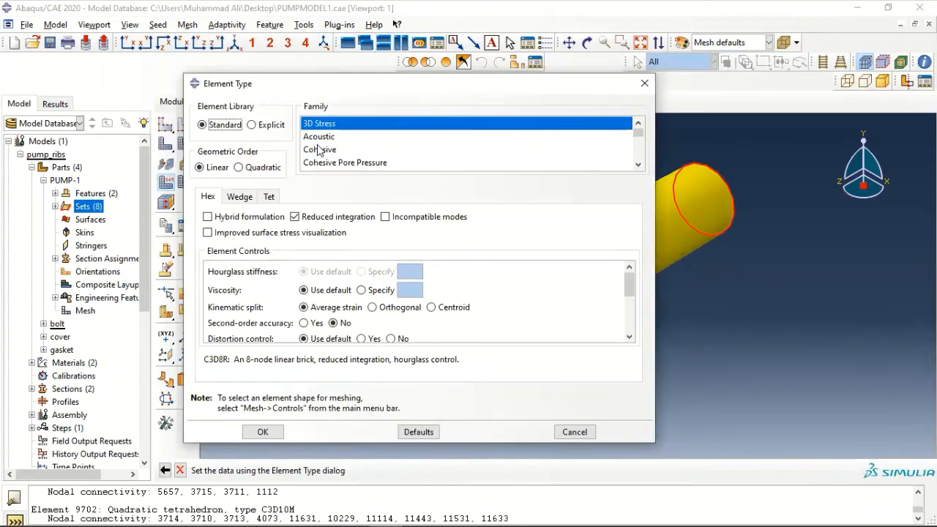
click(386, 217)
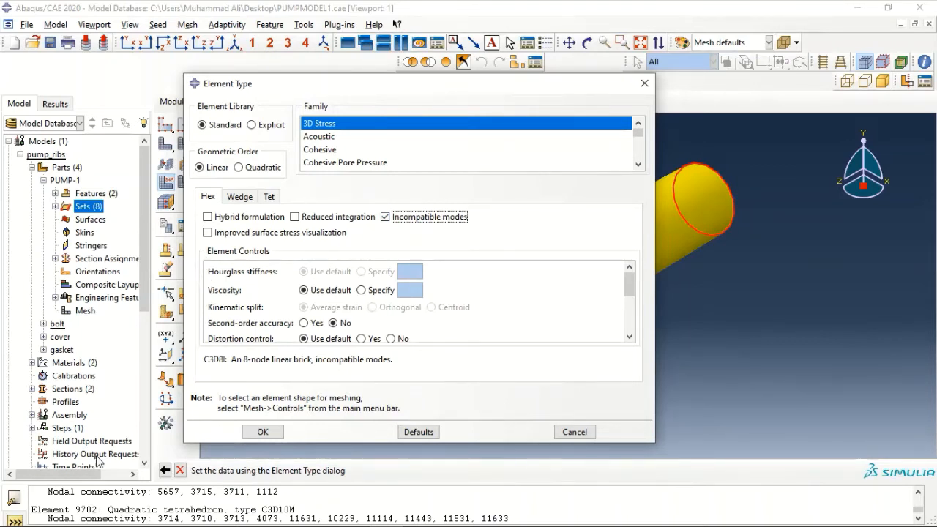
click(262, 432)
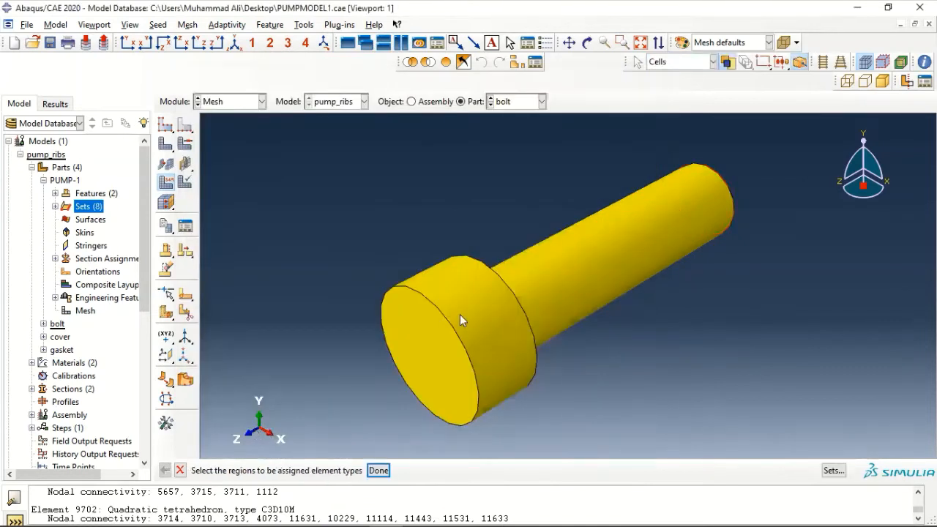
key(Escape)
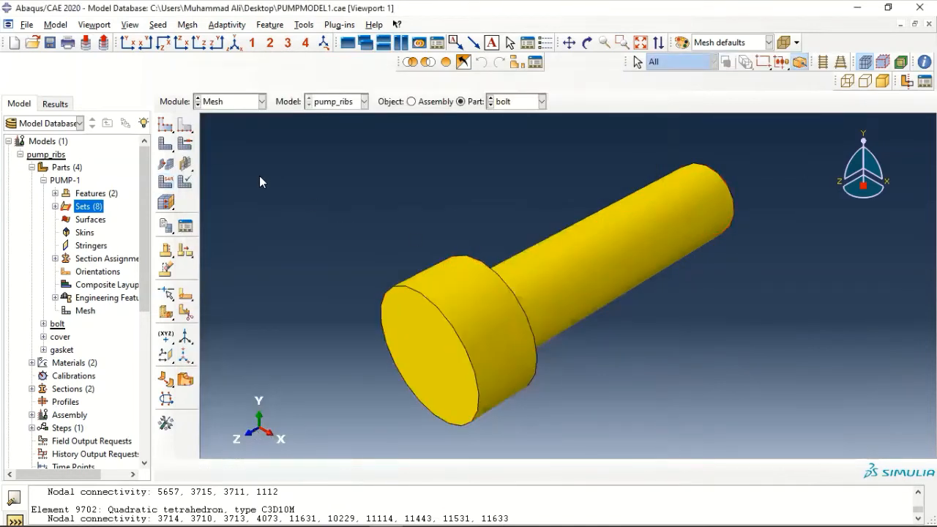
Generate the bolt's 128-element hex mesh, then display the cover part
click(166, 145)
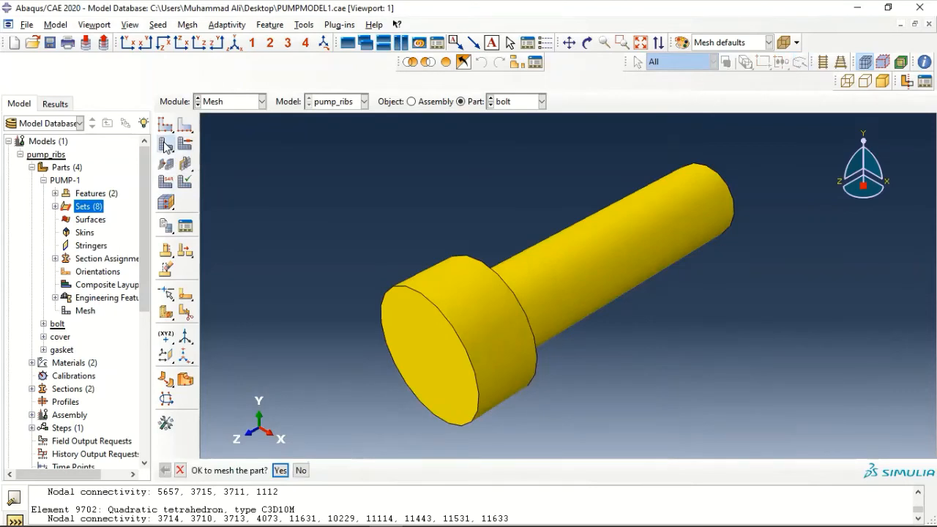
click(278, 471)
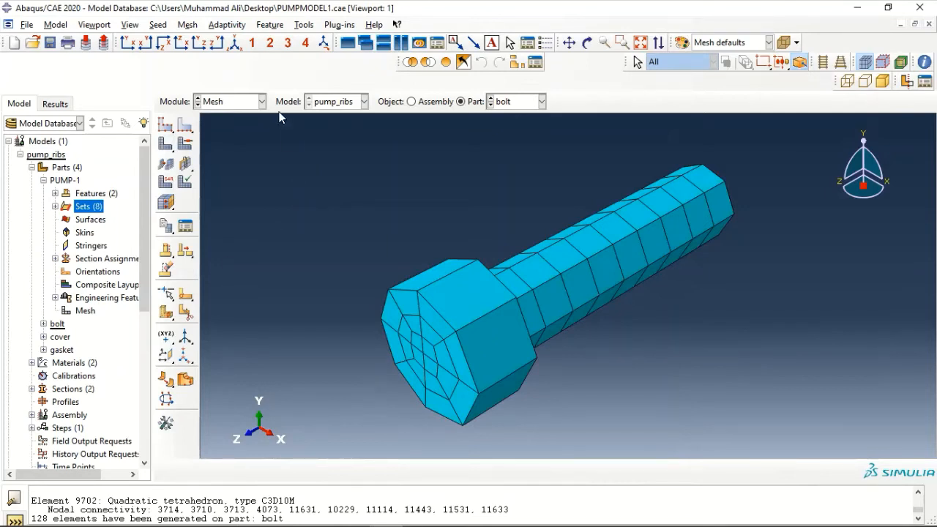
click(523, 101)
click(510, 143)
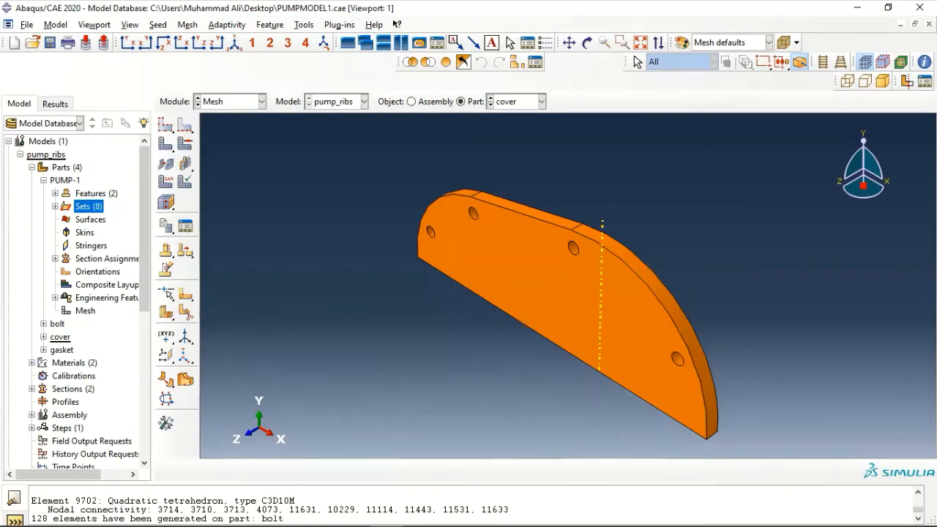
Give the cover free tetrahedral mesh controls with quadratic C3D10 elements
click(188, 24)
click(211, 36)
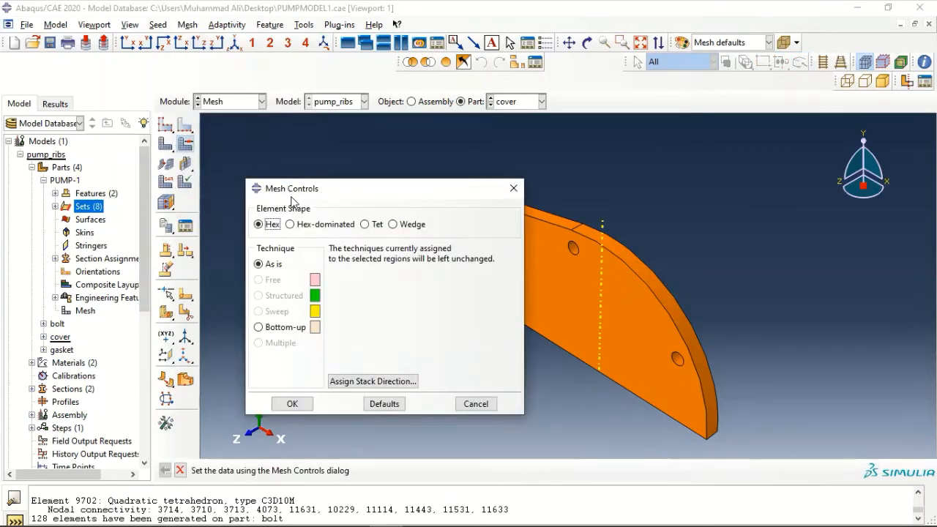
click(368, 224)
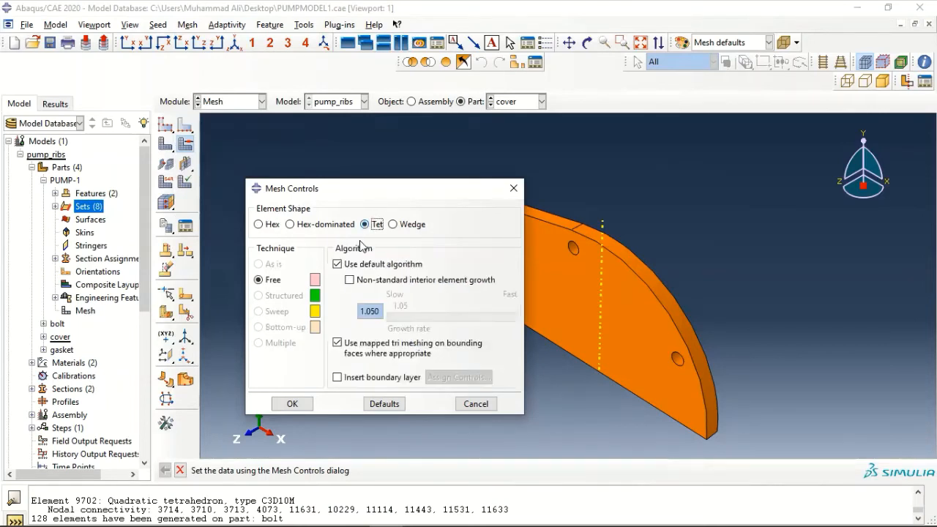
click(292, 404)
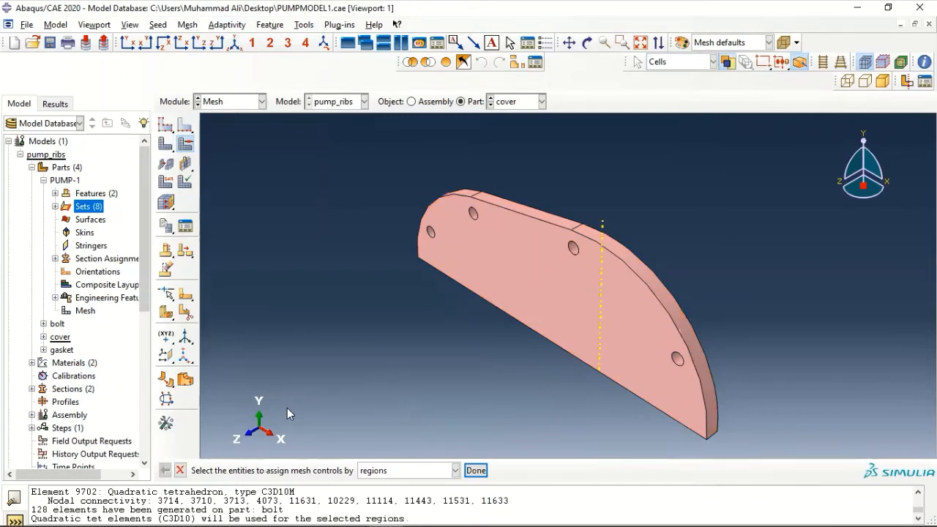
click(158, 24)
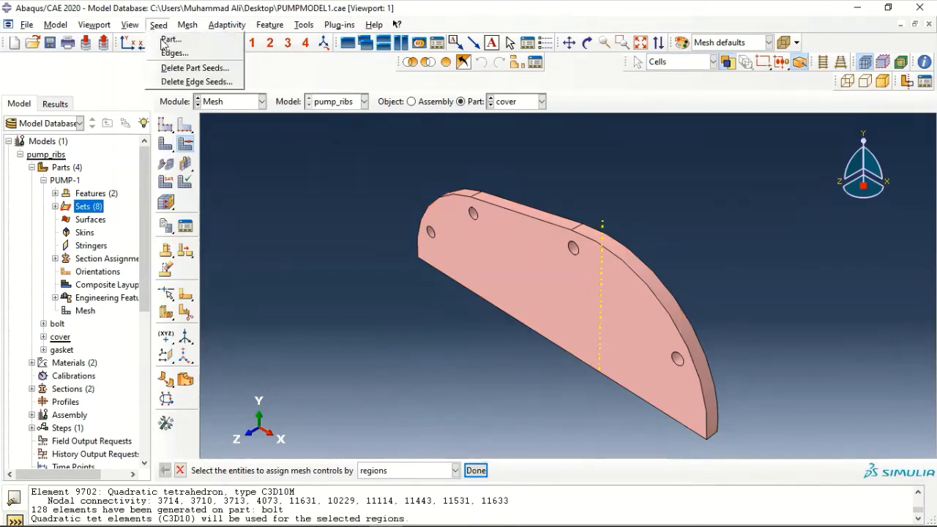
Set the cover's global seed size to 0.35
click(163, 40)
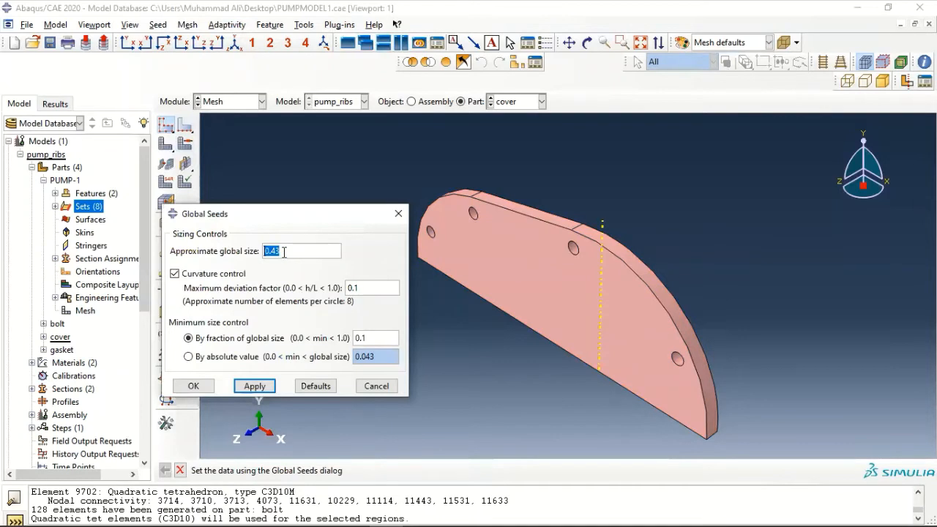
text(0.35)
click(202, 385)
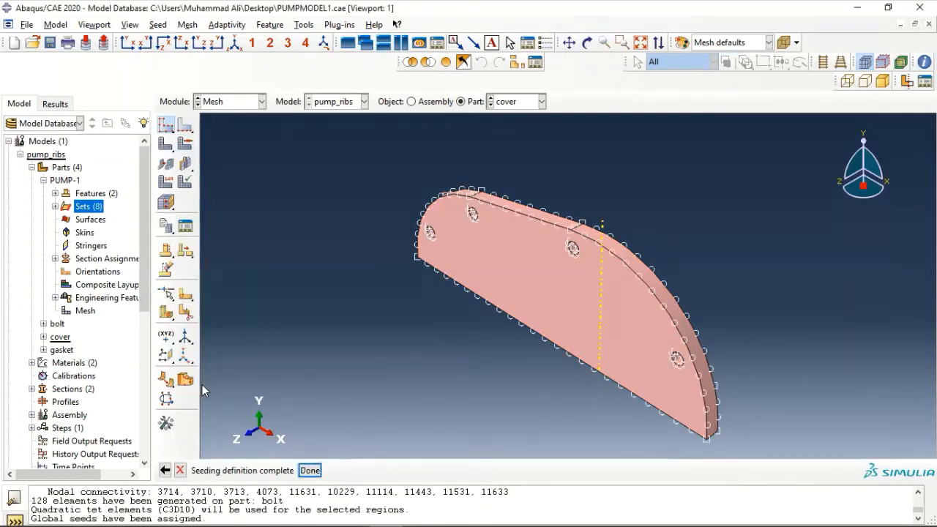
click(310, 470)
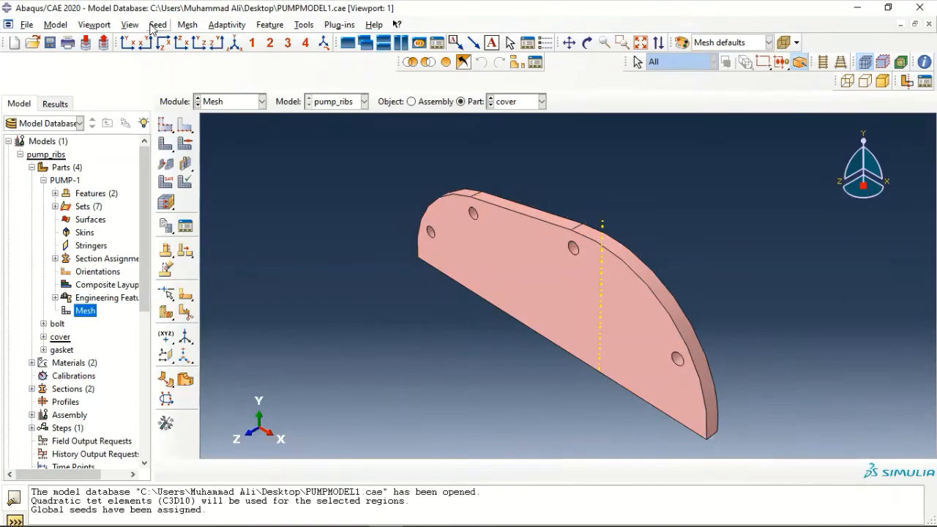
Select the cover's four bolt-hole edges for local seeding
click(158, 24)
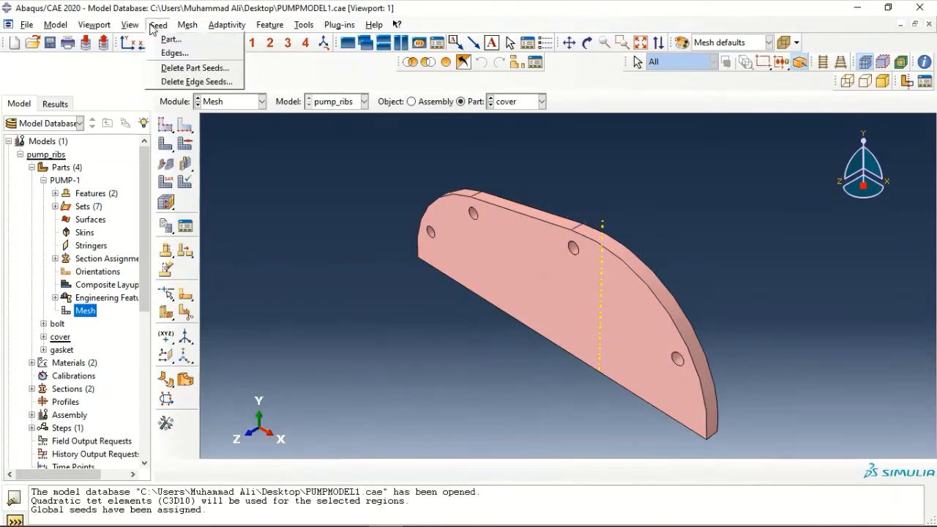
click(169, 53)
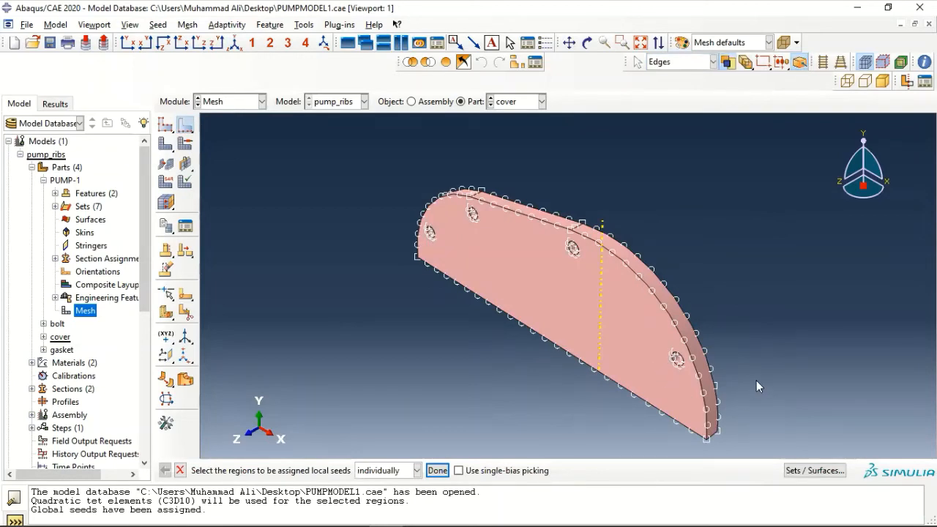
scroll(656, 369, up, 3)
click(659, 355)
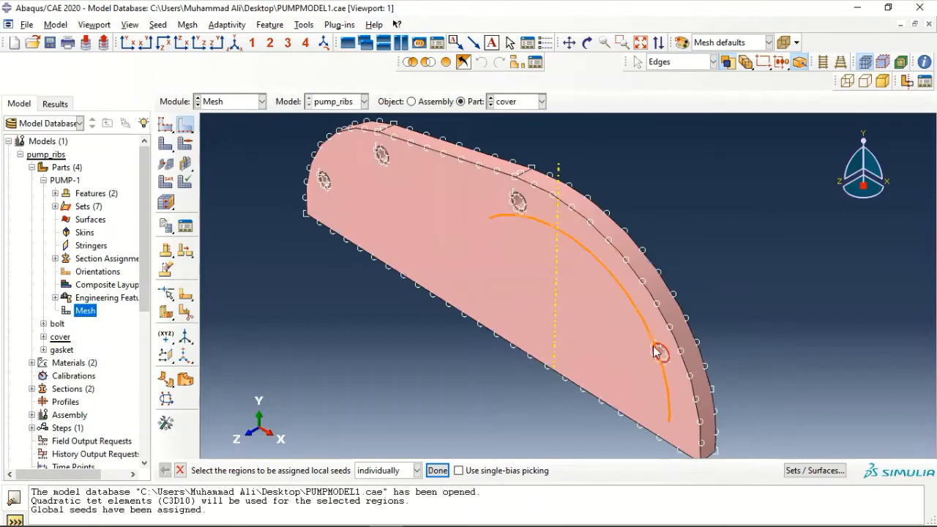
click(518, 207)
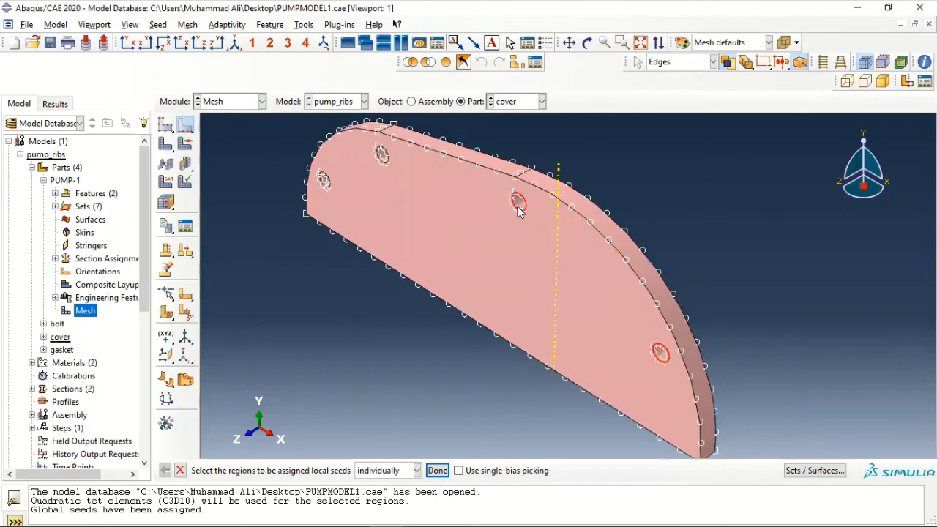
click(382, 155)
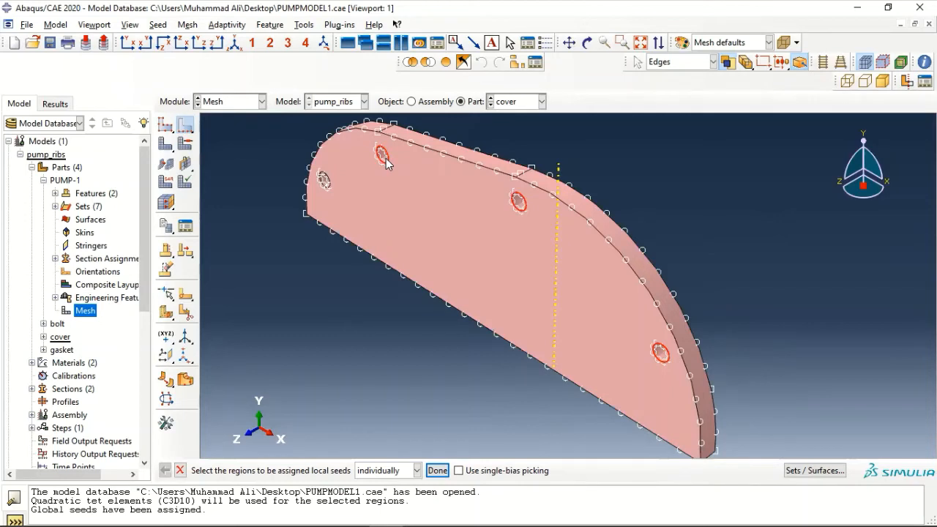
click(323, 182)
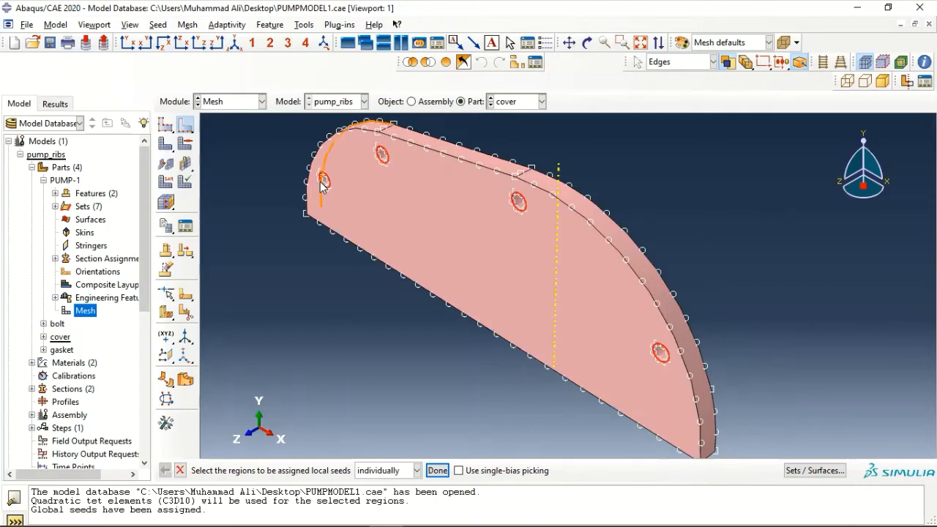
click(438, 470)
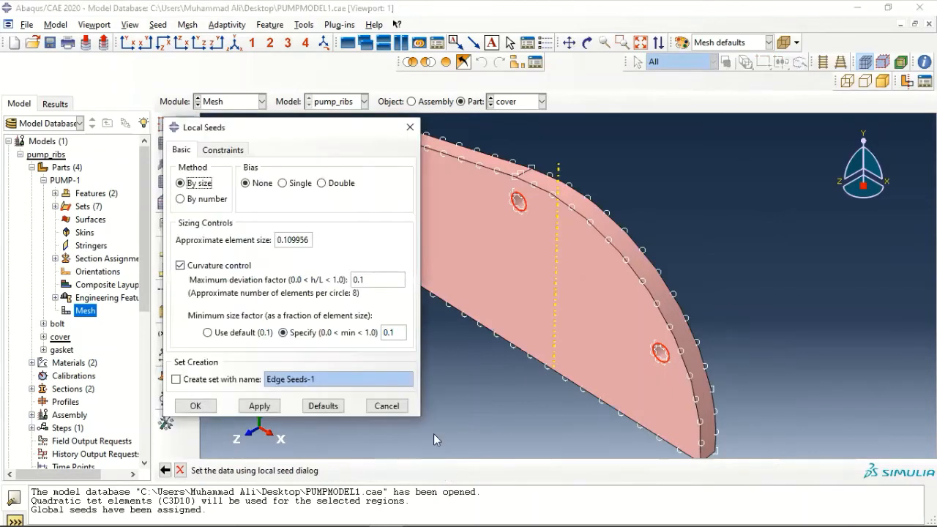
Seed the four hole edges by element count and finish edge seeding
click(204, 199)
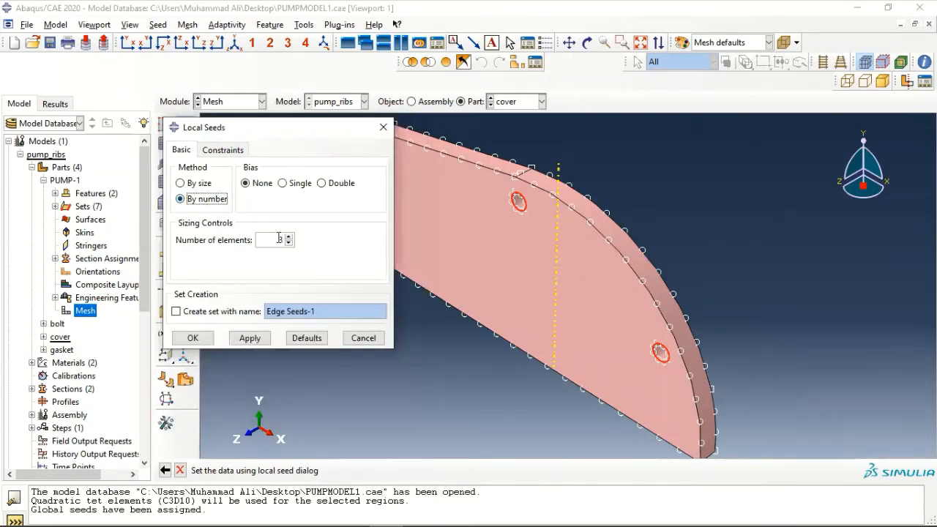
click(197, 337)
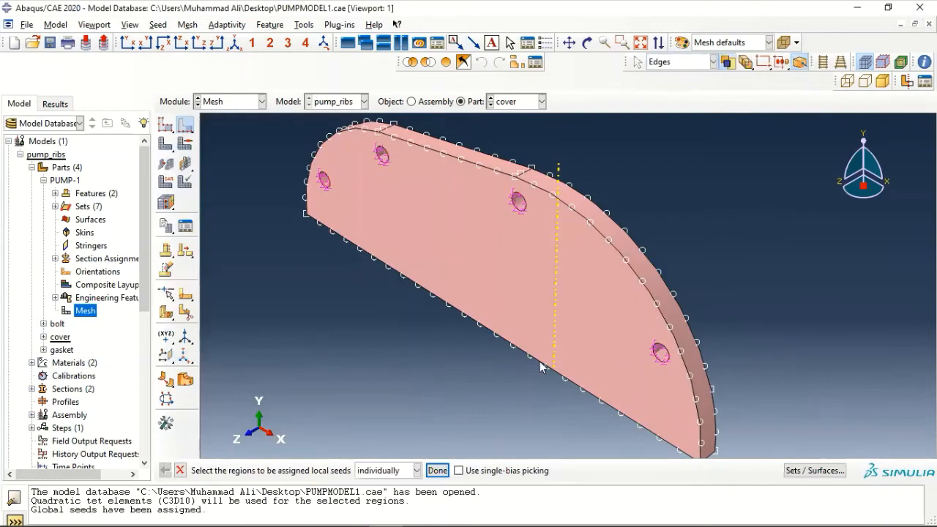
scroll(651, 370, up, 1)
scroll(644, 374, down, 3)
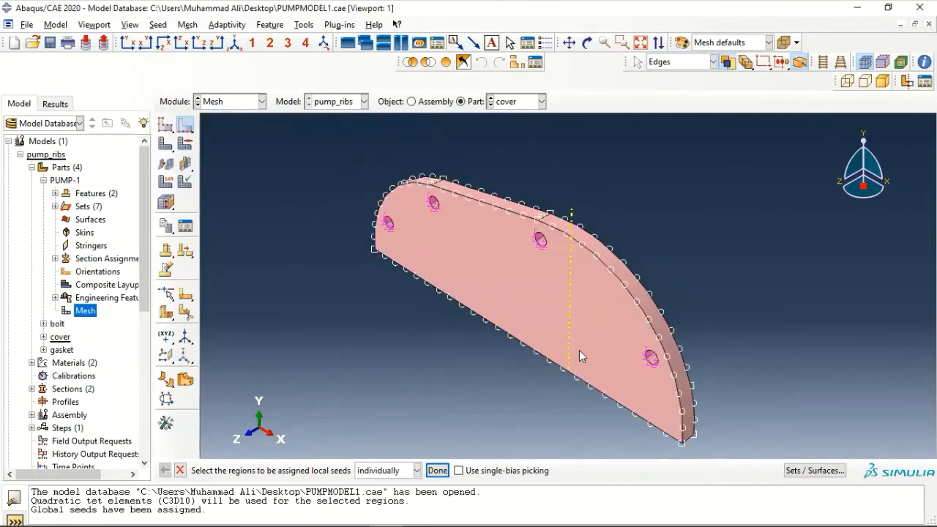
click(437, 470)
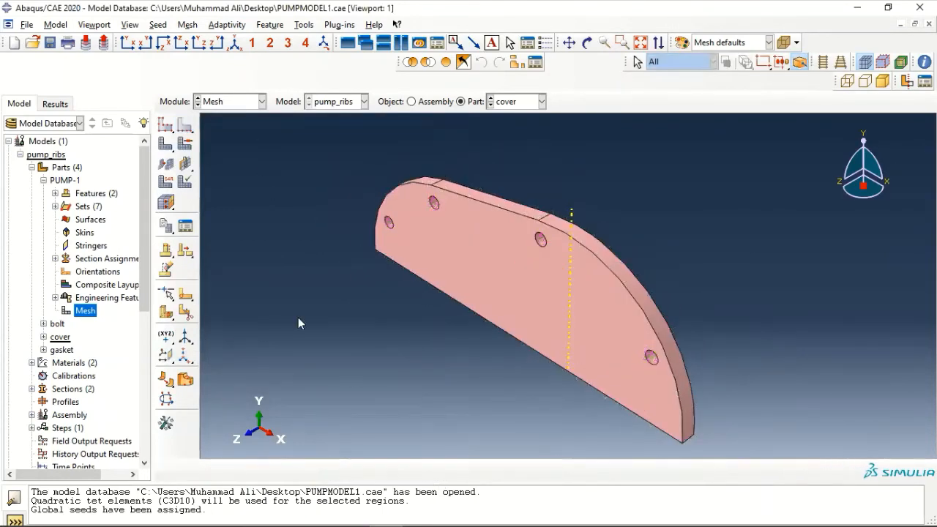
Mesh the cover into 3554 tetrahedral elements, then display the gasket part
click(165, 149)
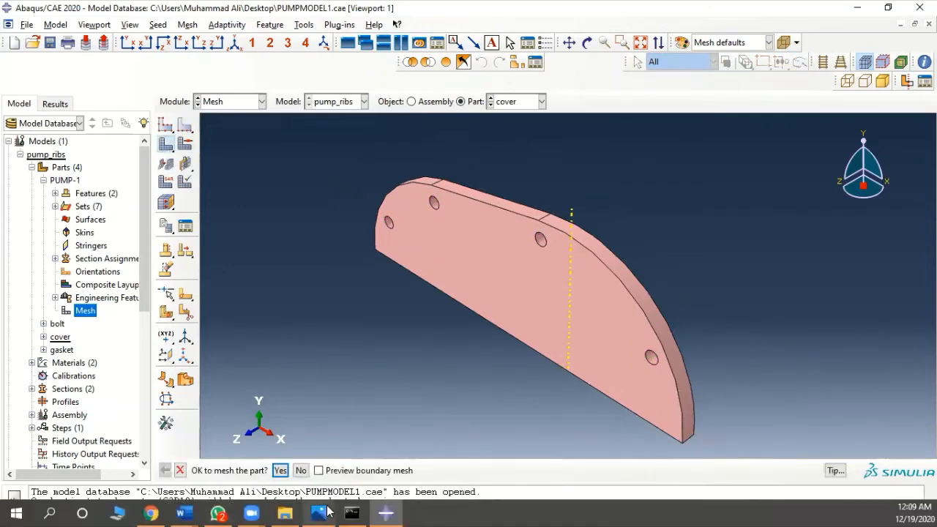
click(283, 470)
scroll(540, 312, down, 2)
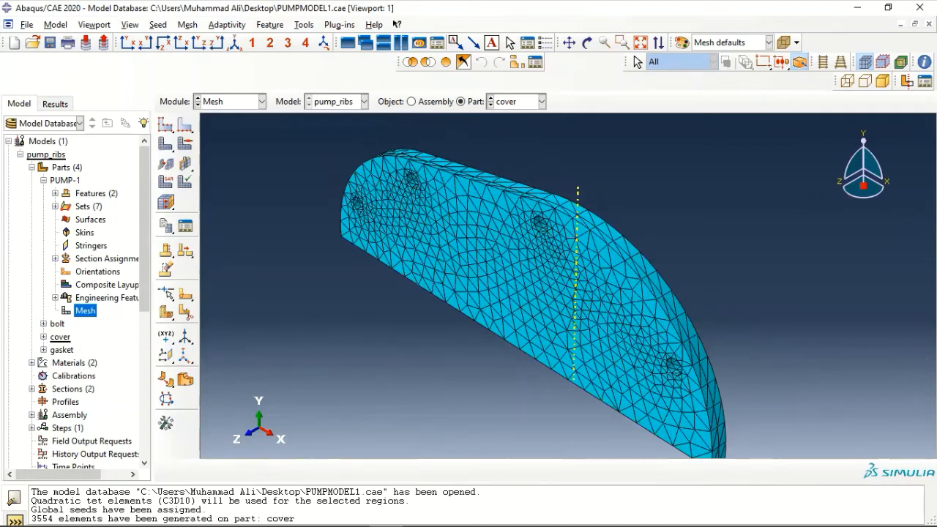
click(509, 104)
click(507, 158)
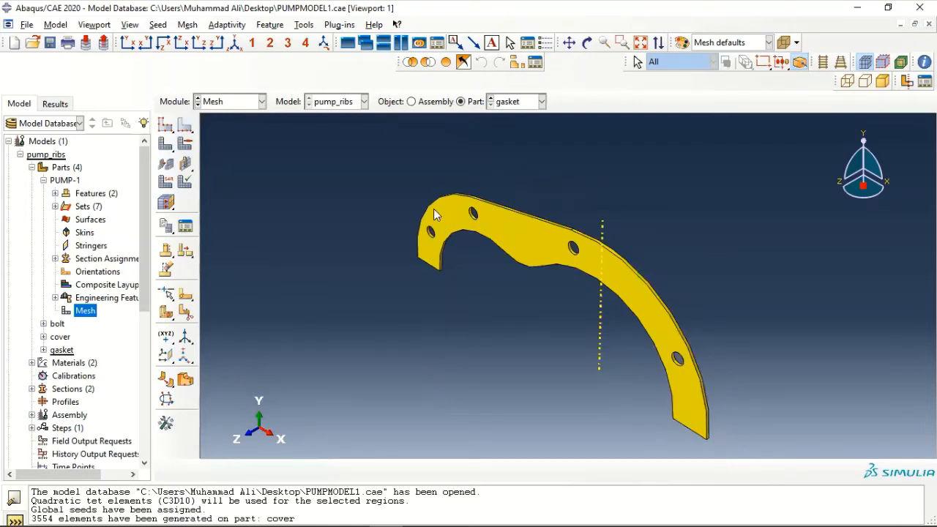
Seed the gasket with a 0.25 global size
click(158, 24)
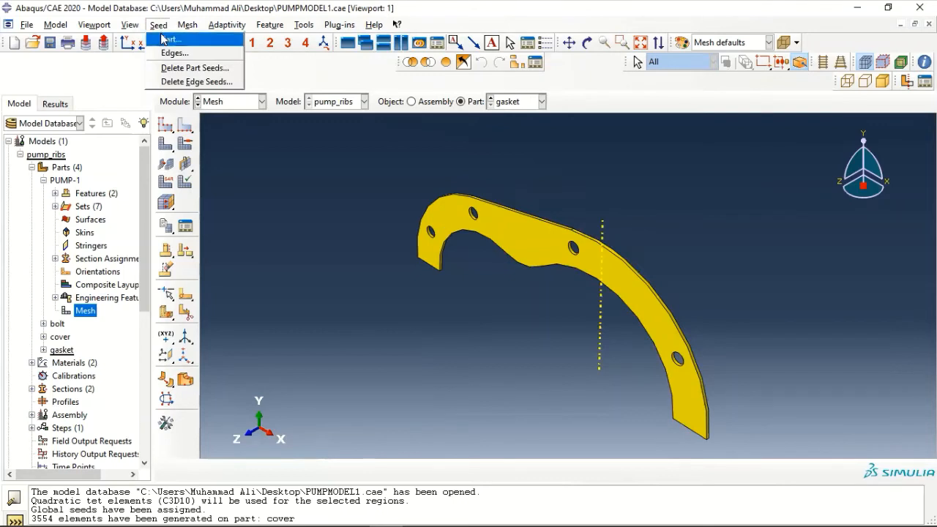
click(165, 39)
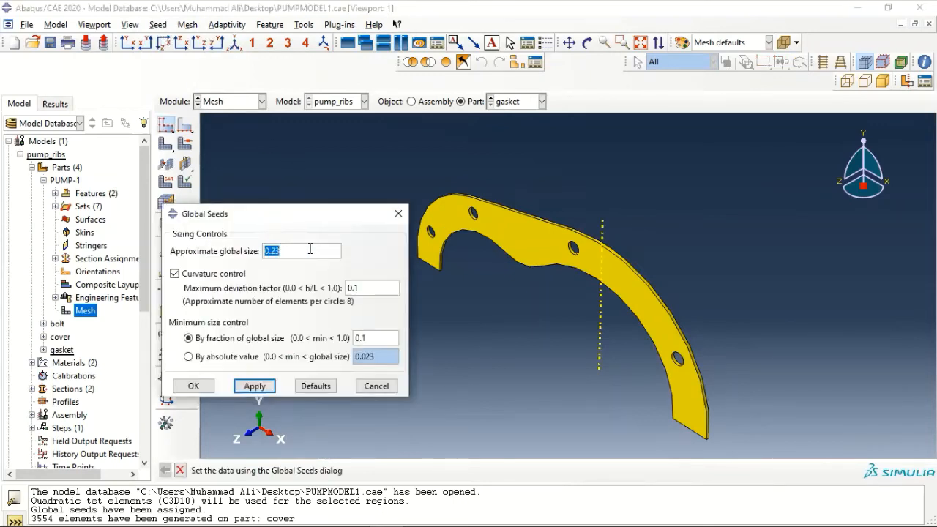
text(0.25)
click(194, 387)
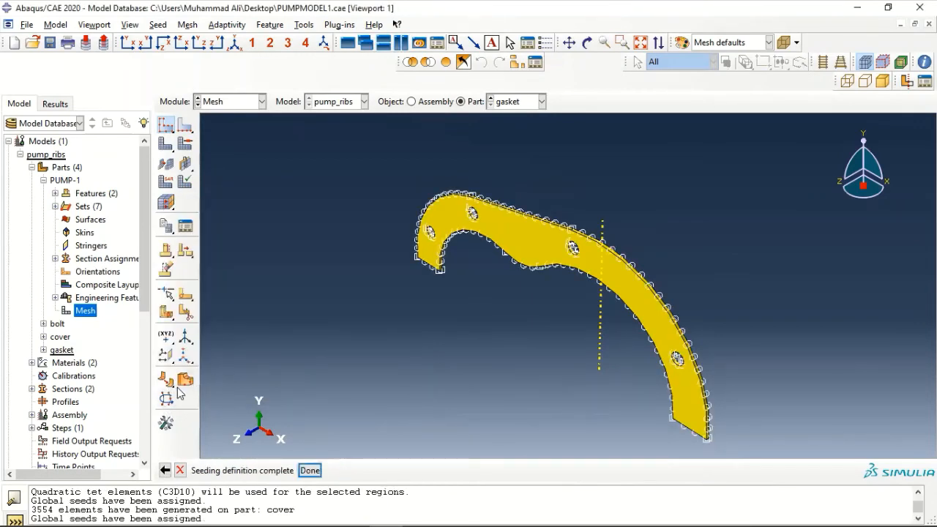
Set the gasket to hex sweep meshing with the medial axis algorithm
click(188, 24)
click(204, 37)
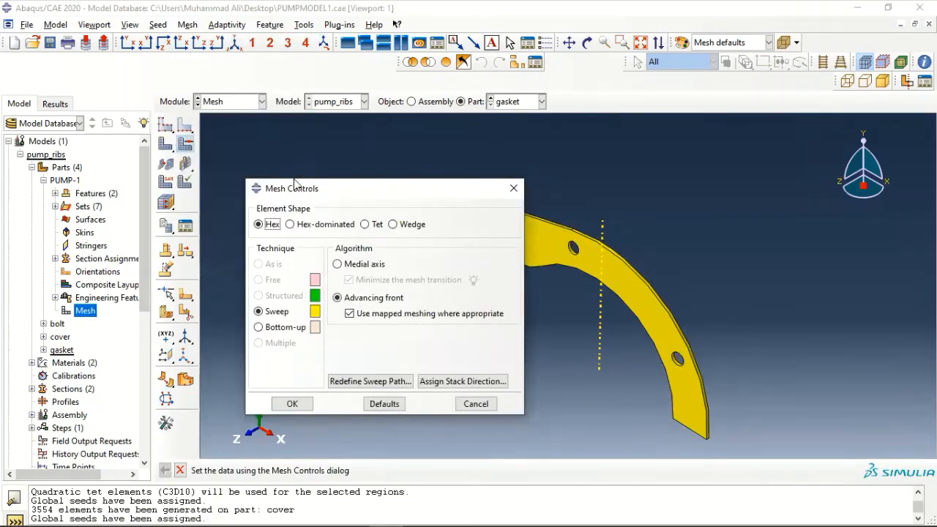
click(338, 264)
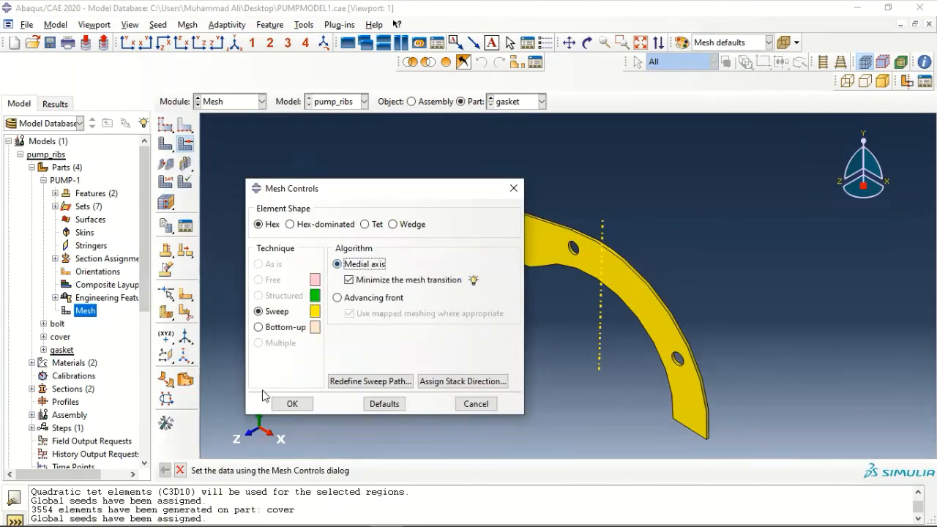
click(289, 403)
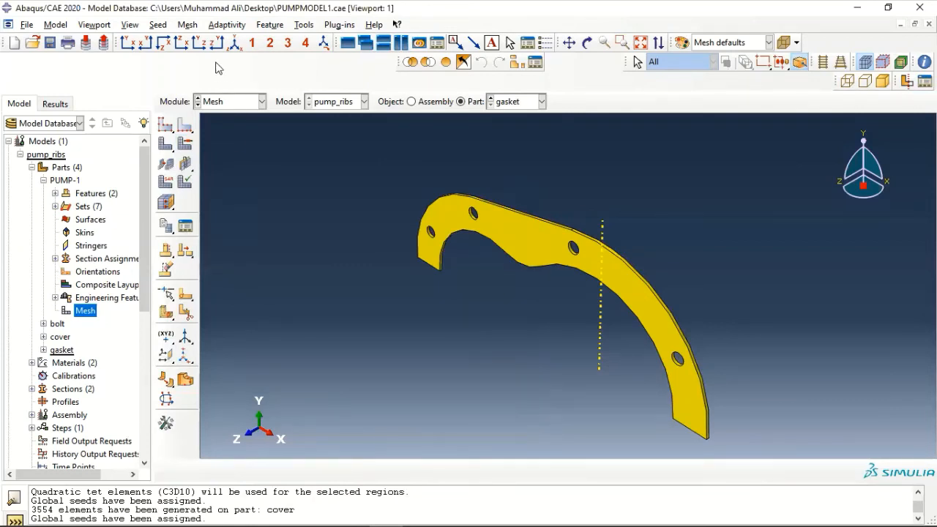
click(188, 25)
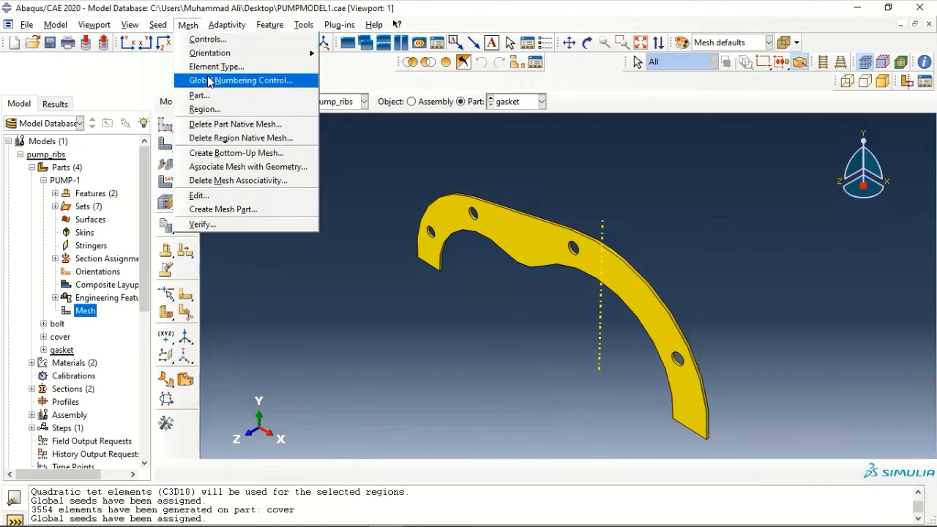
Select the whole gasket and choose the Gasket family, giving GK3D8 elements
click(208, 66)
drag(764, 161, 372, 442)
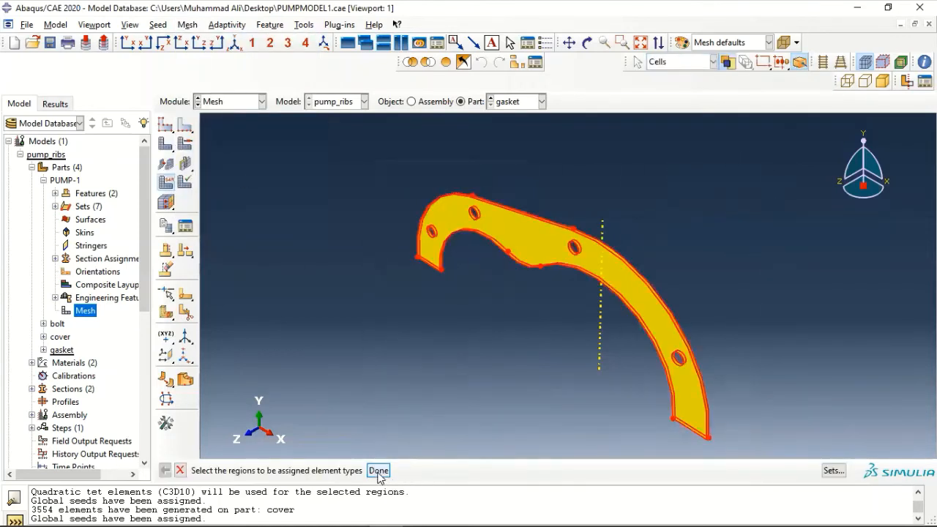
click(379, 471)
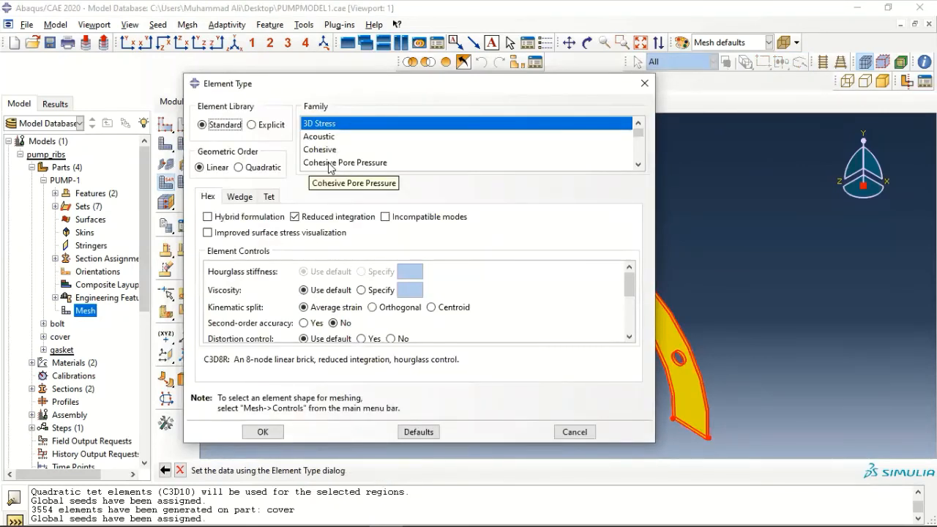
scroll(327, 161, down, 2)
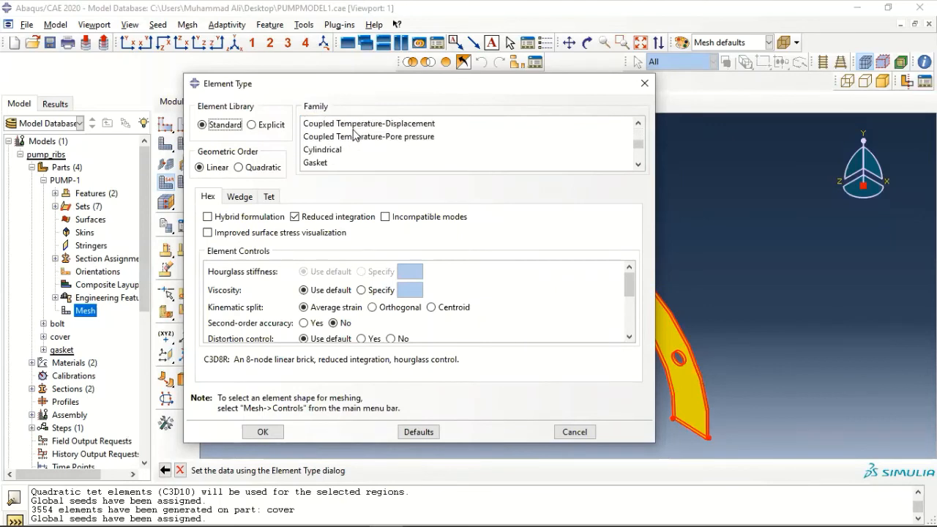
click(326, 163)
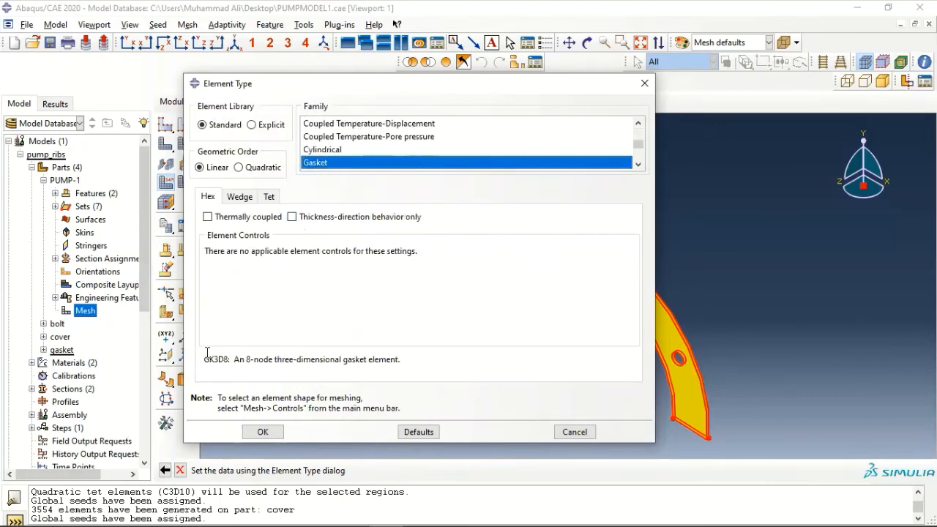
drag(203, 360, 229, 359)
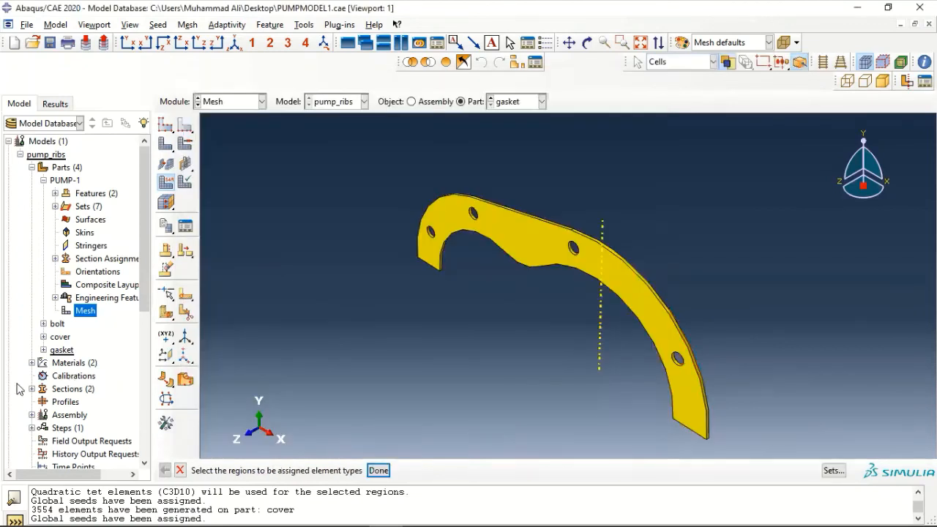
click(265, 432)
Mesh the gasket part, generating 209 hexahedral gasket elements
click(166, 145)
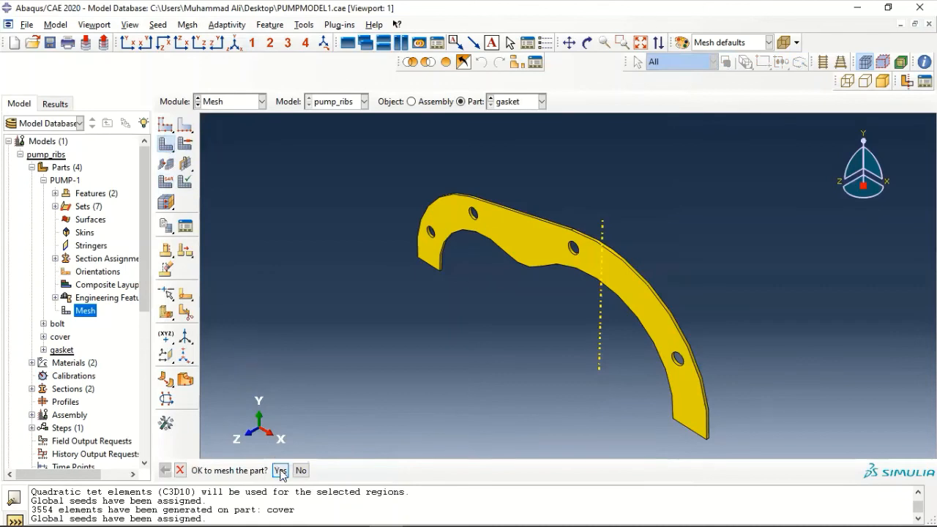
click(281, 472)
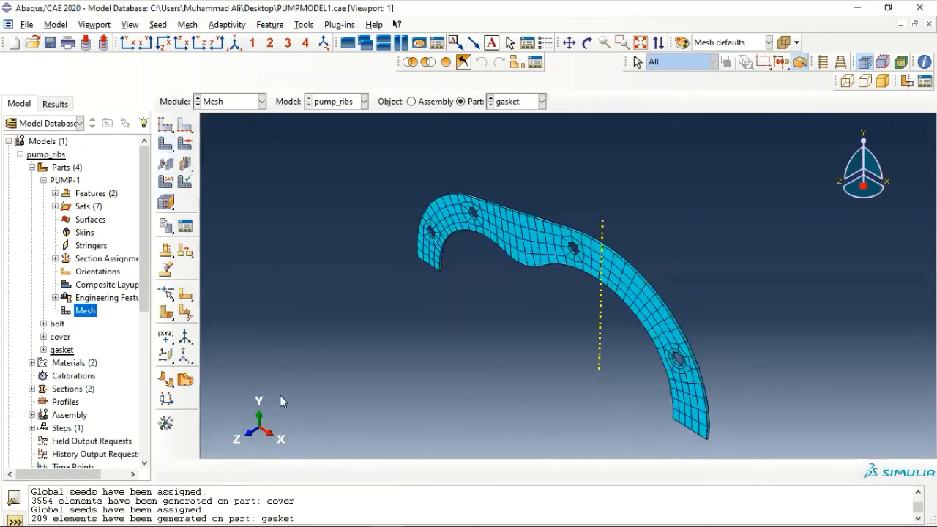